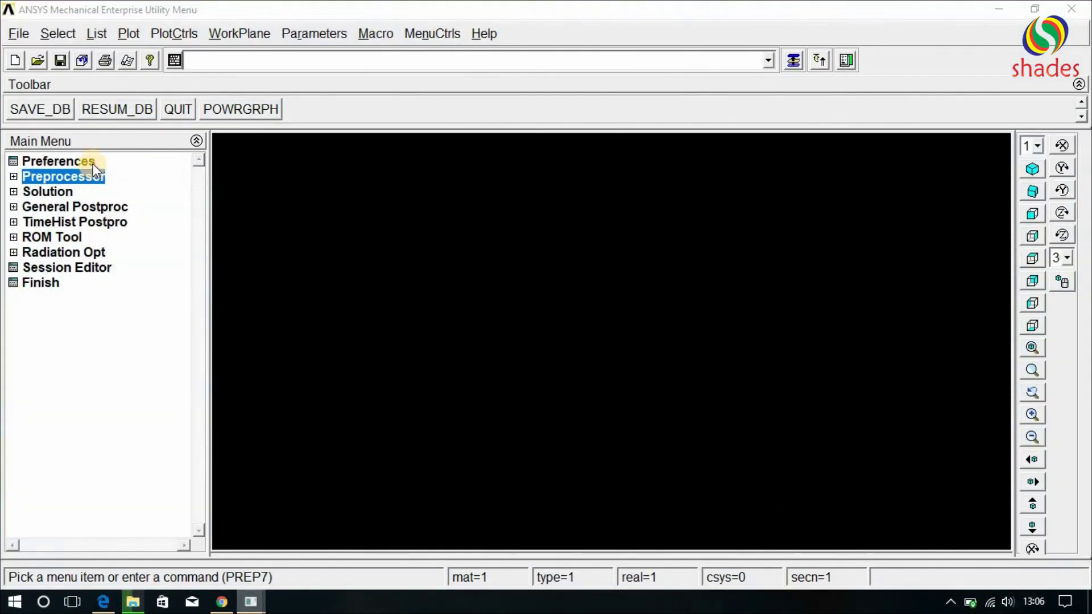
- Set the preferences to filter the interface to the Thermal discipline
{"action": "left_click", "coordinate": [91, 162]}
{"action": "left_click", "coordinate": [556, 208]}
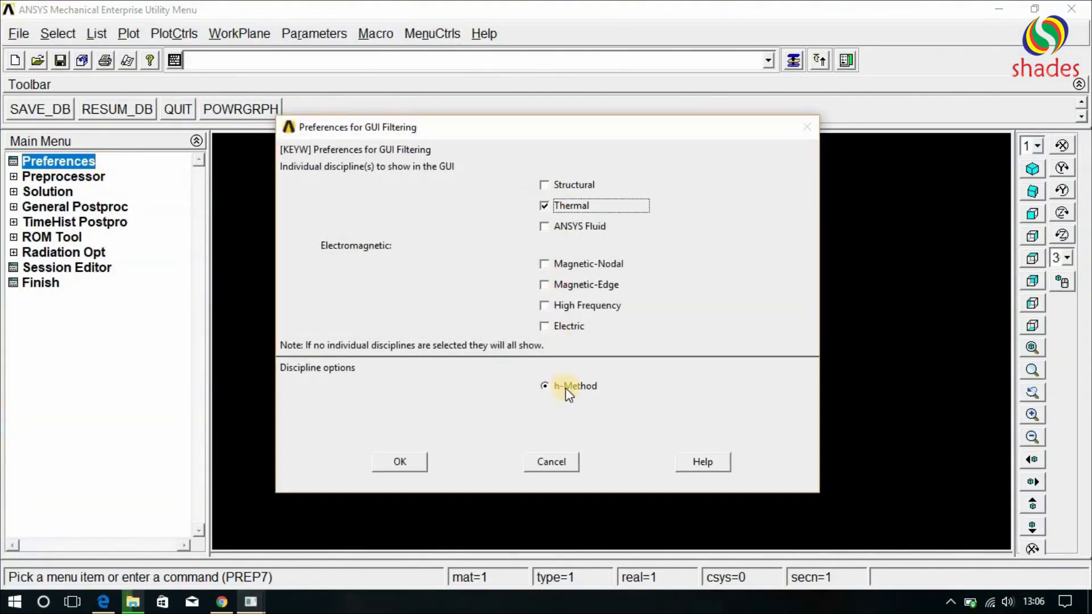
{"action": "left_click", "coordinate": [401, 462]}
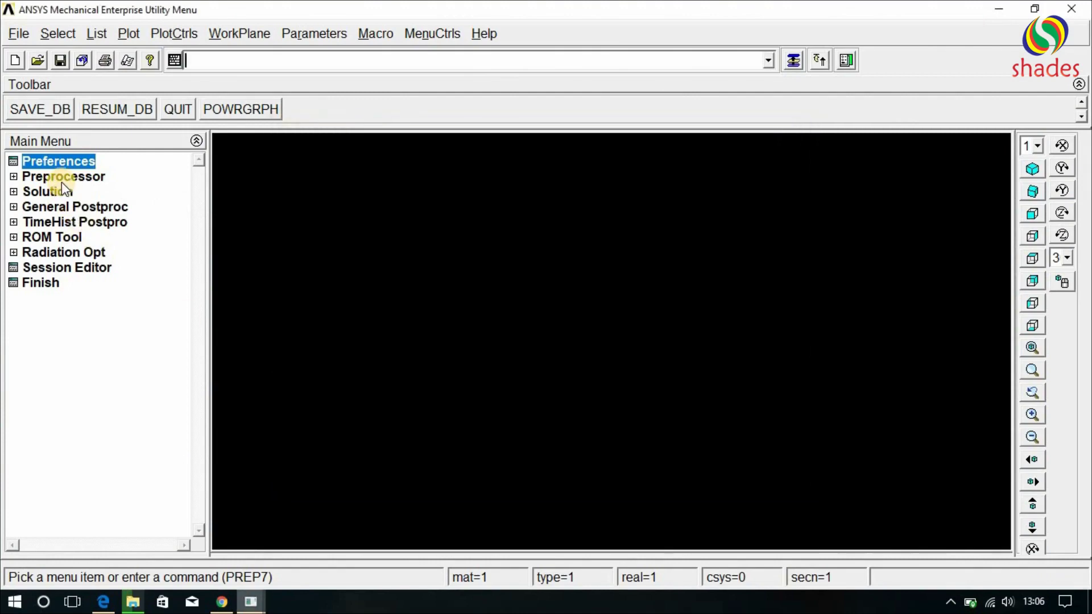
- Add the Link 3D conduction 33 element type with reference number 1, consulting the wall diagram in furnace wall.pdf before confirming
{"action": "left_click", "coordinate": [63, 178]}
{"action": "left_click", "coordinate": [72, 191]}
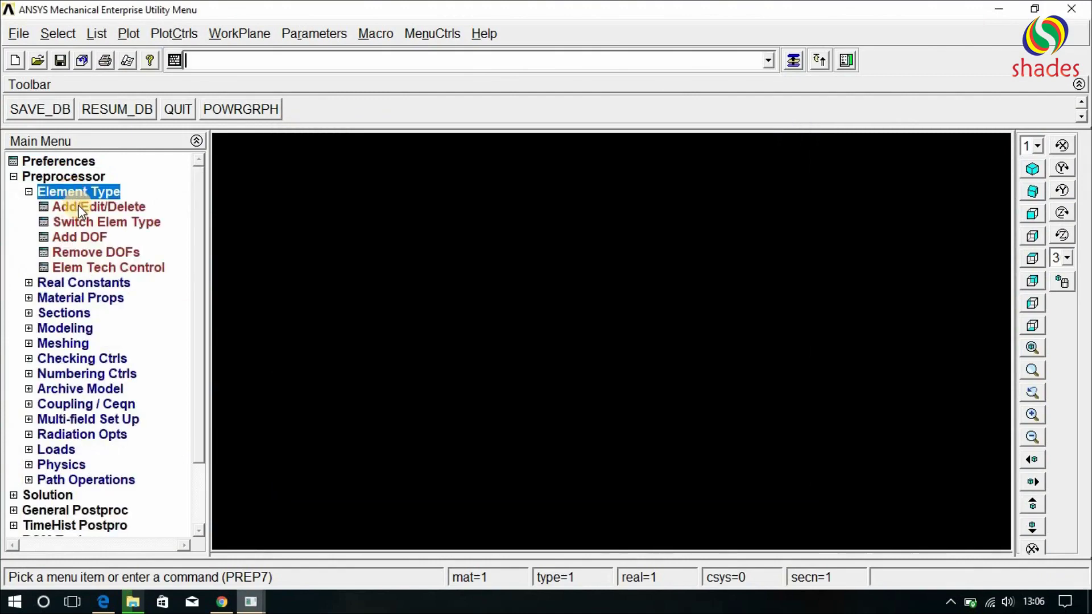
{"action": "left_click", "coordinate": [77, 206]}
{"action": "left_click", "coordinate": [660, 409]}
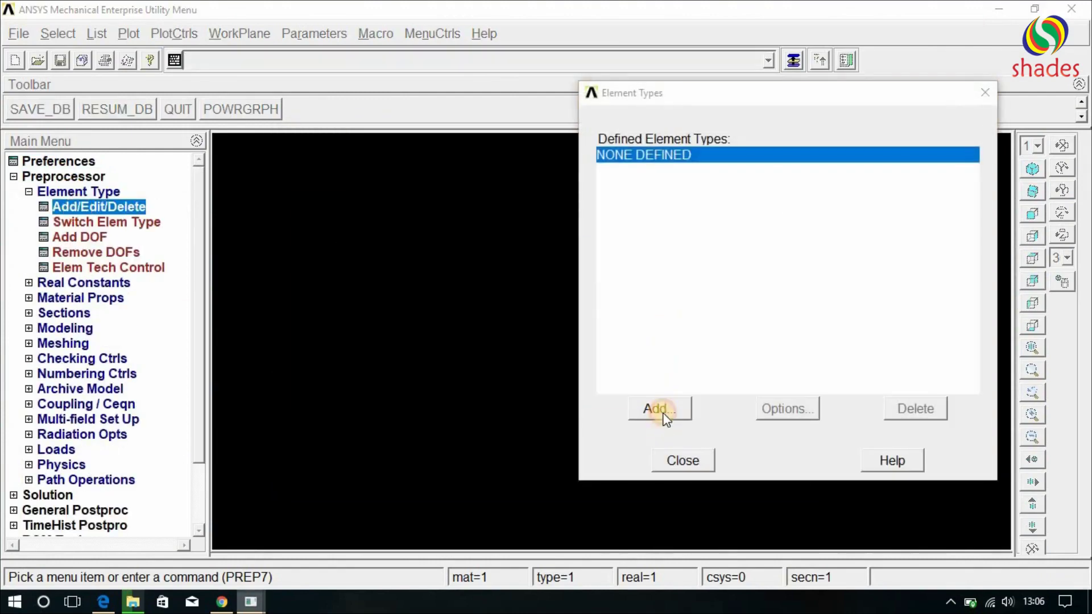
{"action": "left_click", "coordinate": [583, 270]}
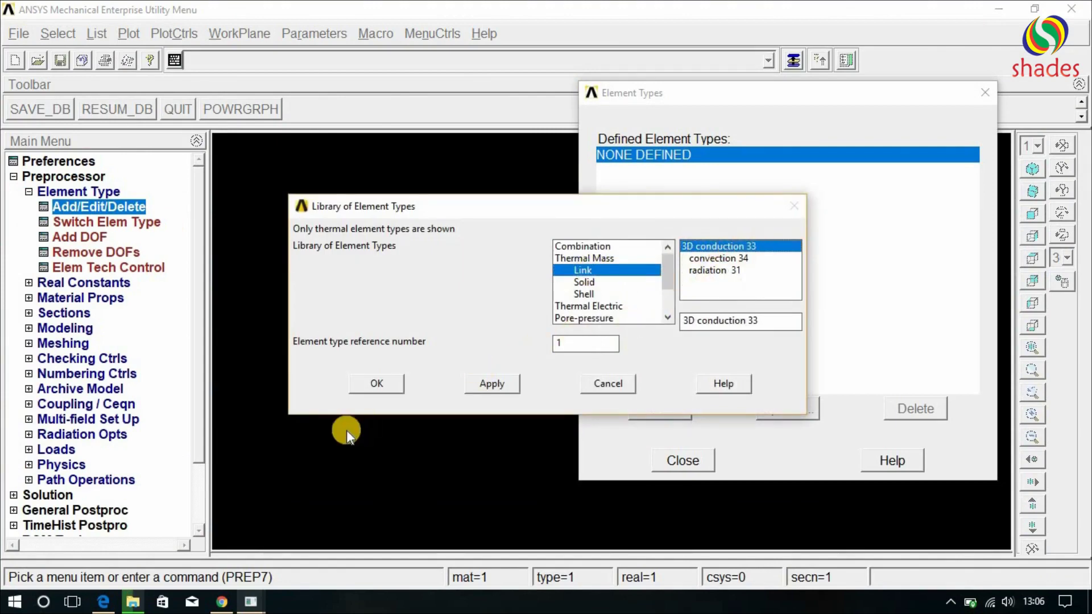
{"action": "left_click", "coordinate": [103, 602]}
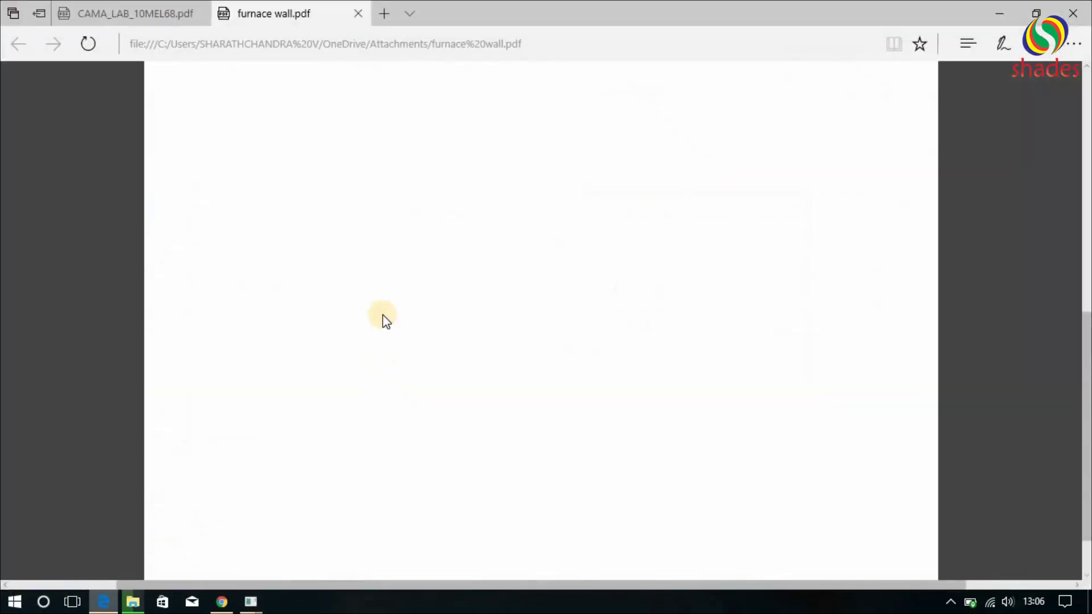
{"action": "scroll", "coordinate": [386, 322], "scroll_direction": "up", "scroll_amount": 10}
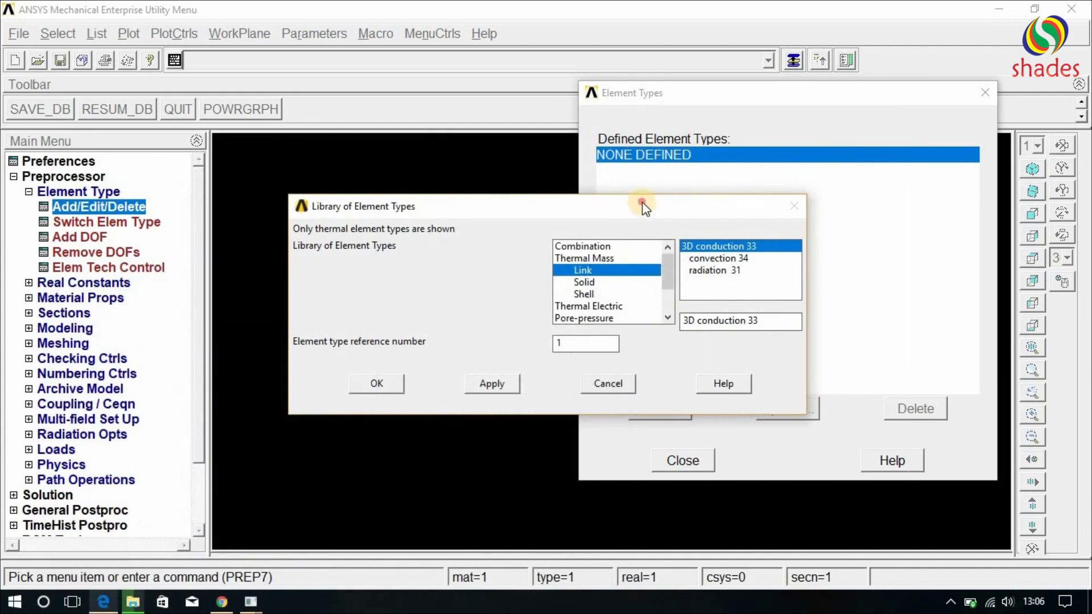
{"action": "left_click_drag", "start_coordinate": [643, 202], "coordinate": [643, 146]}
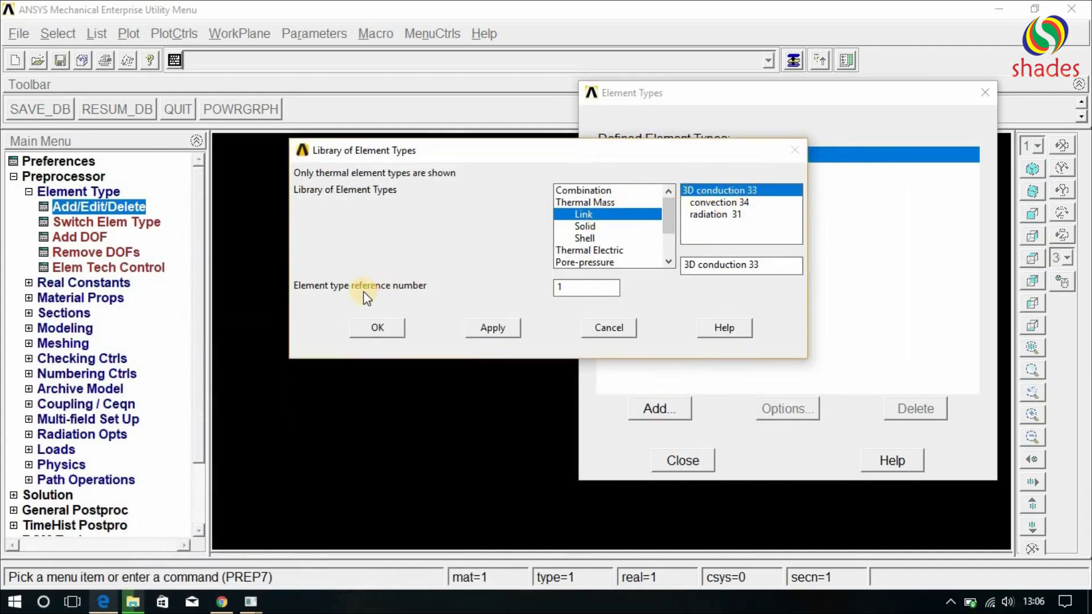
{"action": "left_click", "coordinate": [567, 287]}
{"action": "left_click", "coordinate": [383, 329]}
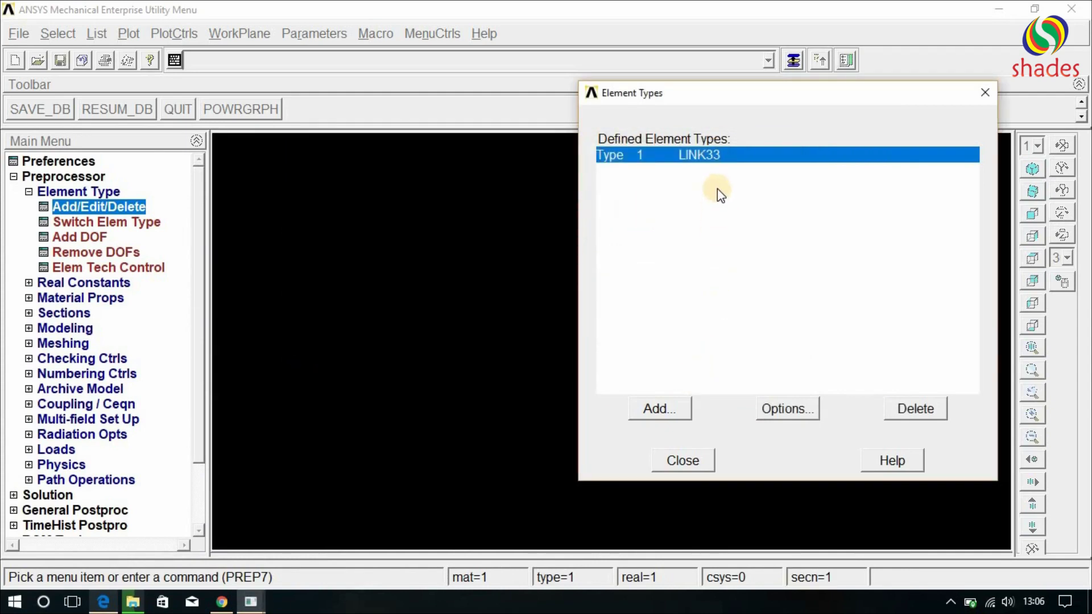
- Add the Link convection 34 element type with reference number 2 and finish defining element types
{"action": "left_click", "coordinate": [678, 412]}
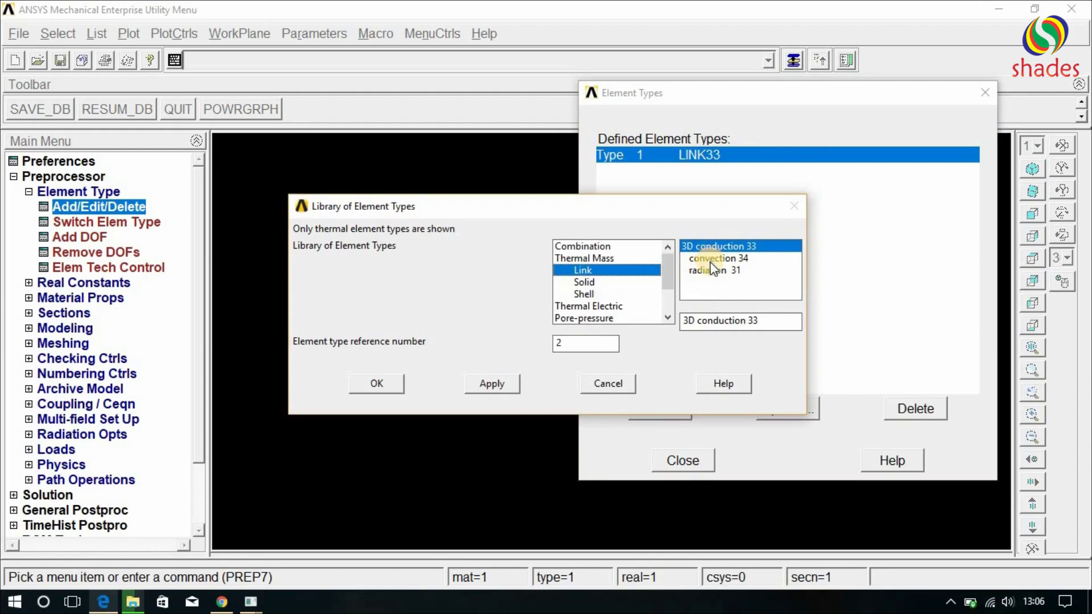
{"action": "left_click", "coordinate": [718, 259]}
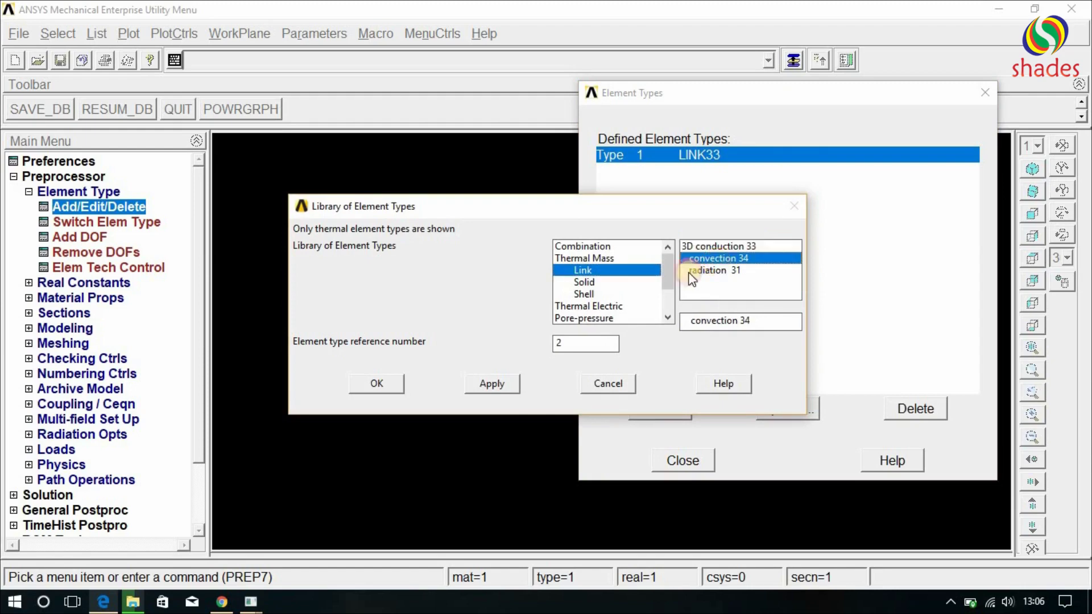
{"action": "left_click", "coordinate": [568, 344]}
{"action": "double_click", "coordinate": [567, 343]}
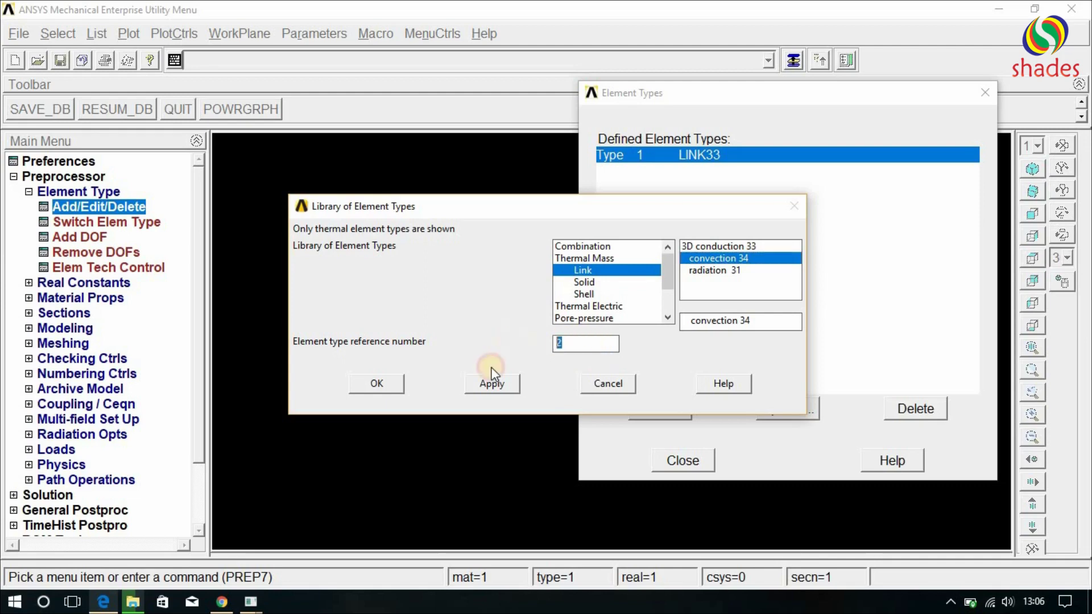
{"action": "left_click", "coordinate": [388, 385]}
{"action": "left_click", "coordinate": [682, 462]}
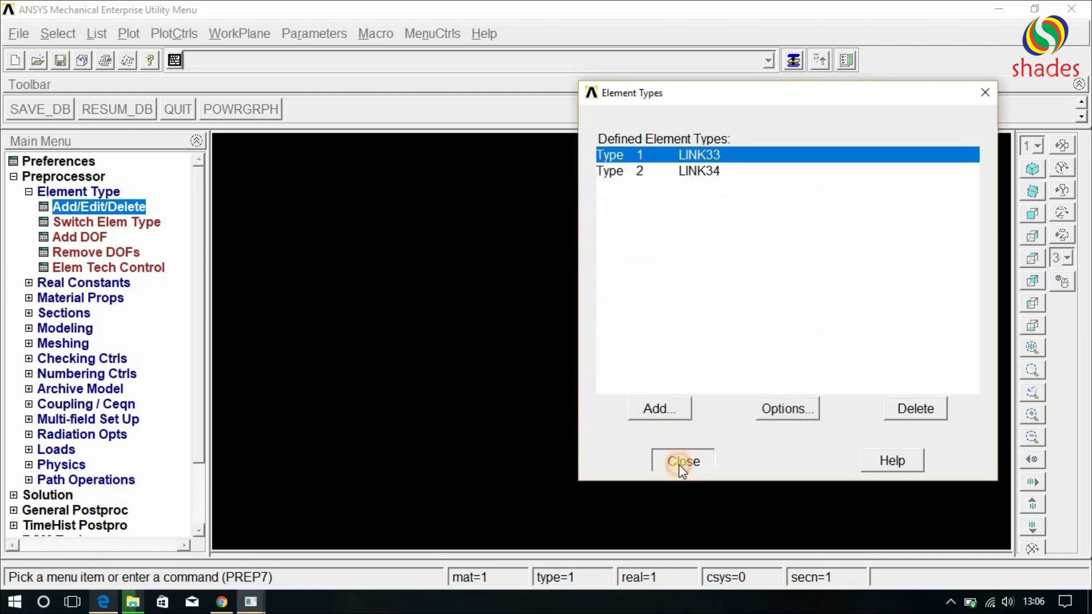
{"action": "left_click", "coordinate": [66, 192]}
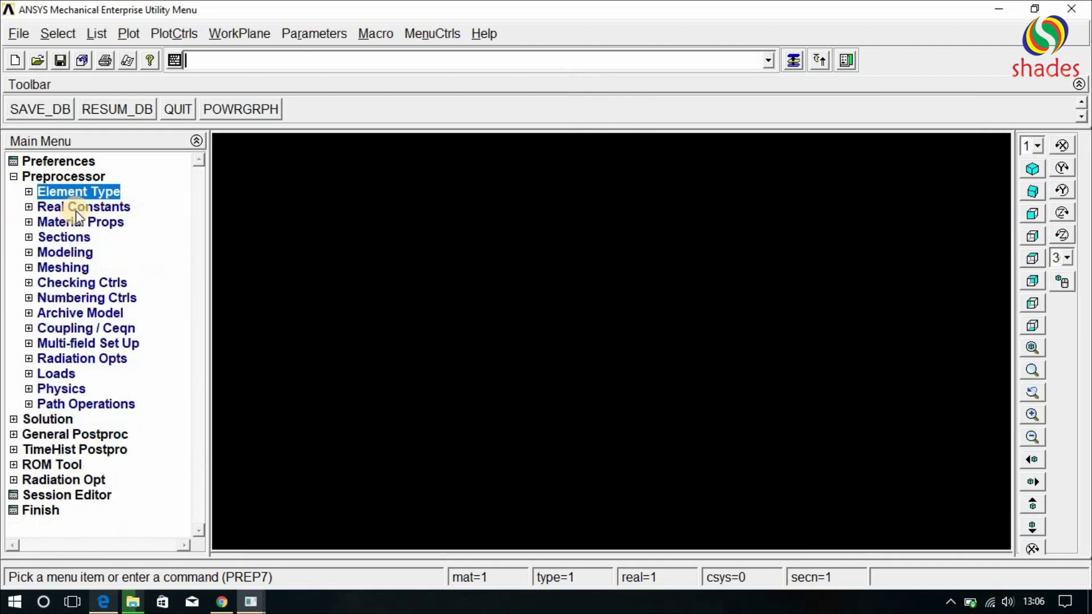
- Define real constant set 1 for the LINK33 element type with a cross-sectional area of 1
{"action": "left_click", "coordinate": [77, 208]}
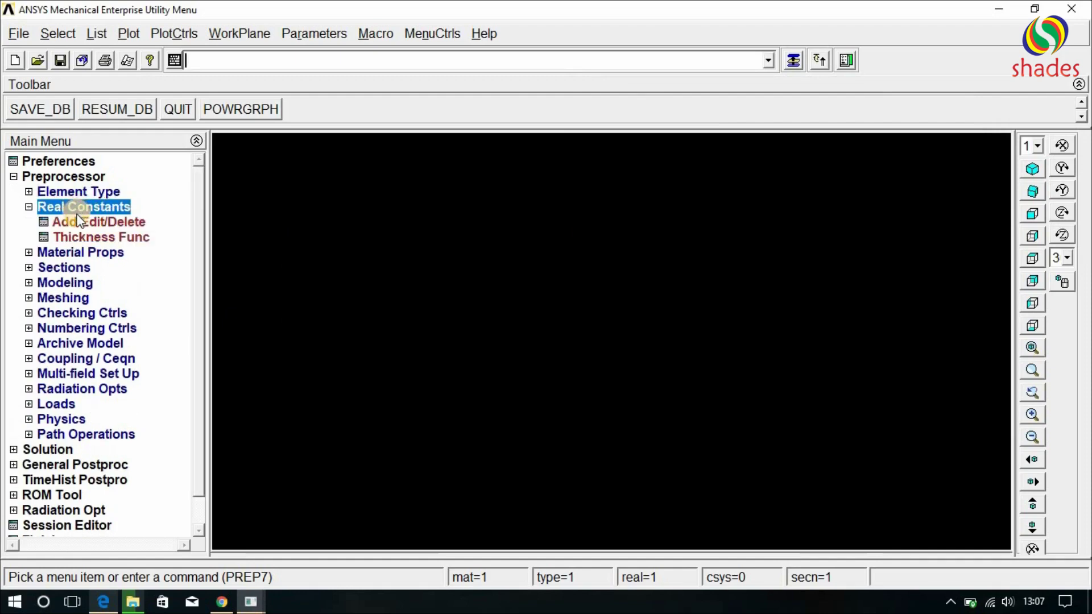
{"action": "left_click", "coordinate": [80, 223]}
{"action": "left_click", "coordinate": [626, 350]}
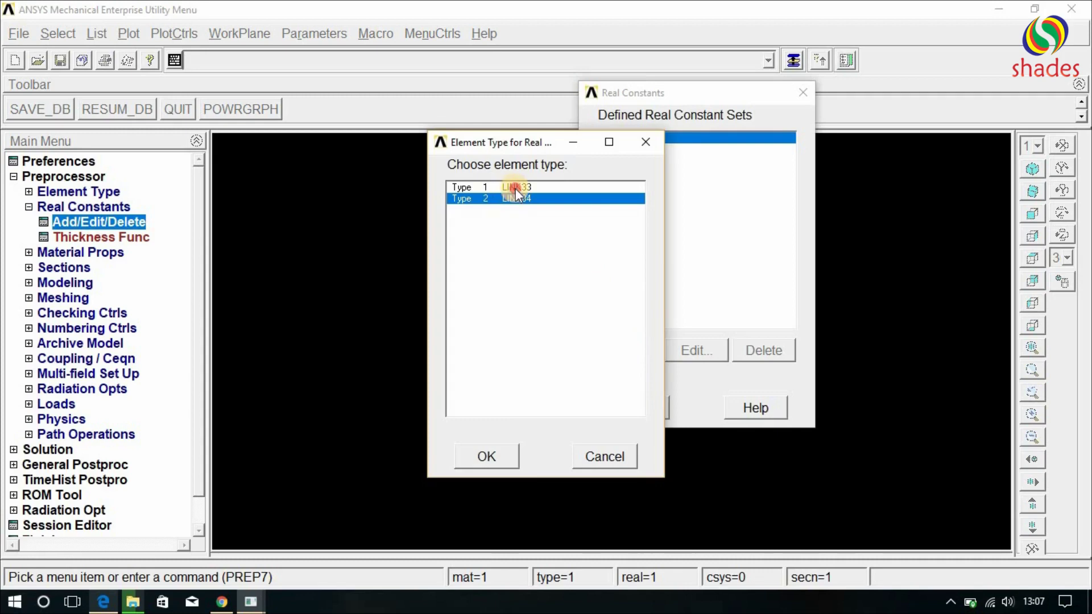
{"action": "left_click", "coordinate": [515, 188]}
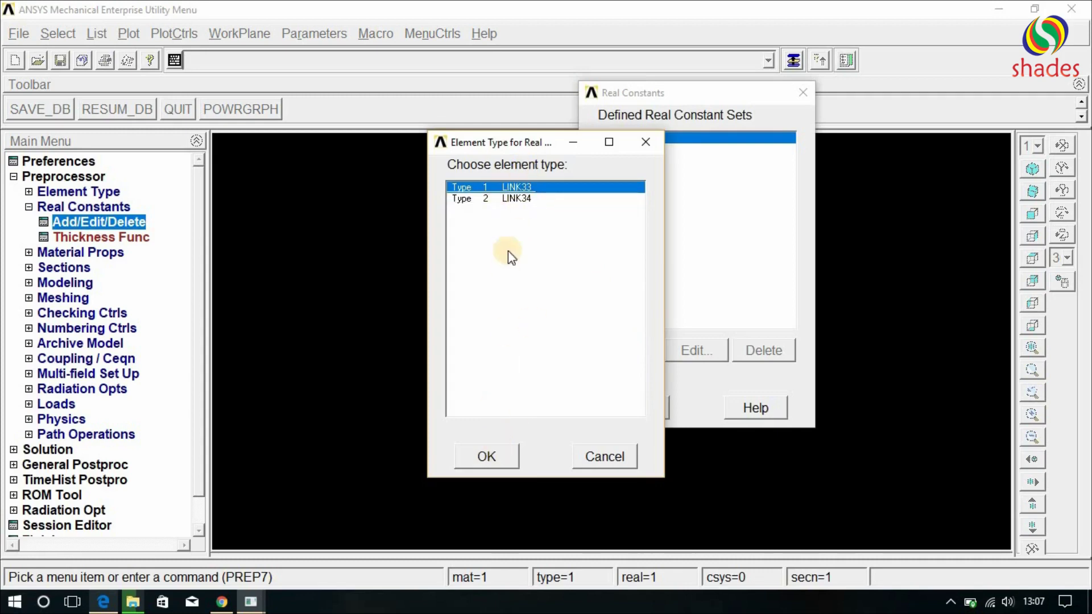
{"action": "left_click", "coordinate": [488, 453]}
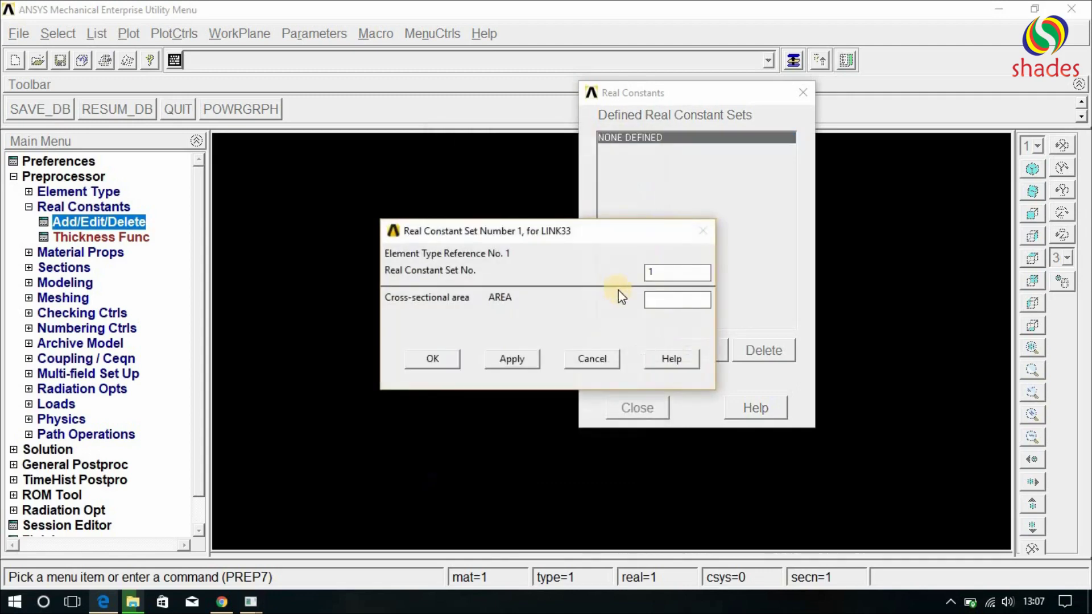
{"action": "left_click", "coordinate": [654, 300]}
{"action": "type", "text": "1"}
{"action": "left_click", "coordinate": [441, 365]}
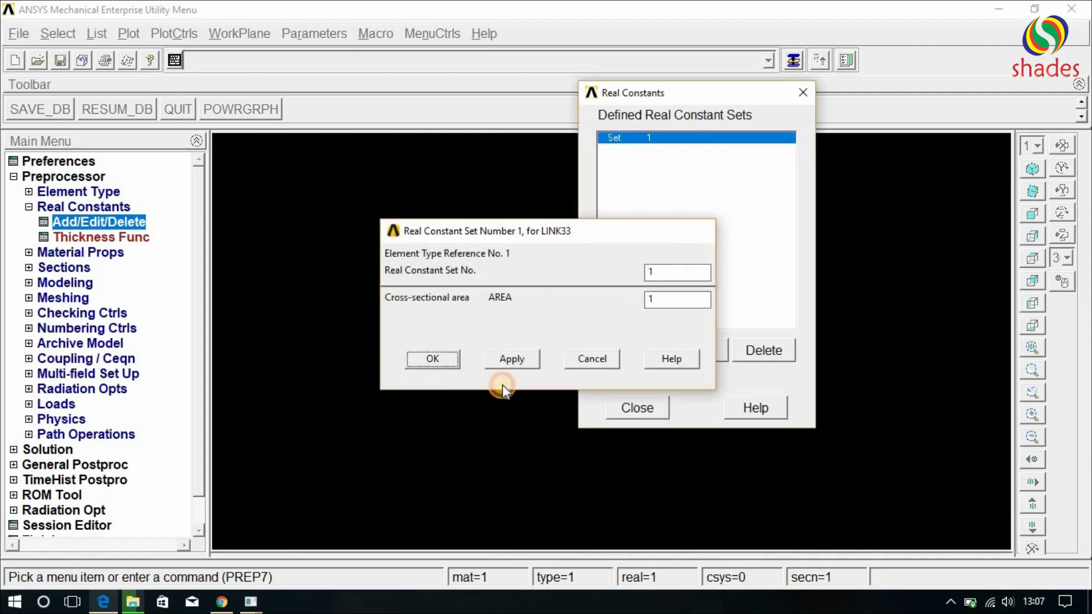
- Define real constant set 2 for the LINK34 element type with a convection surface area of 1
{"action": "left_click", "coordinate": [629, 351]}
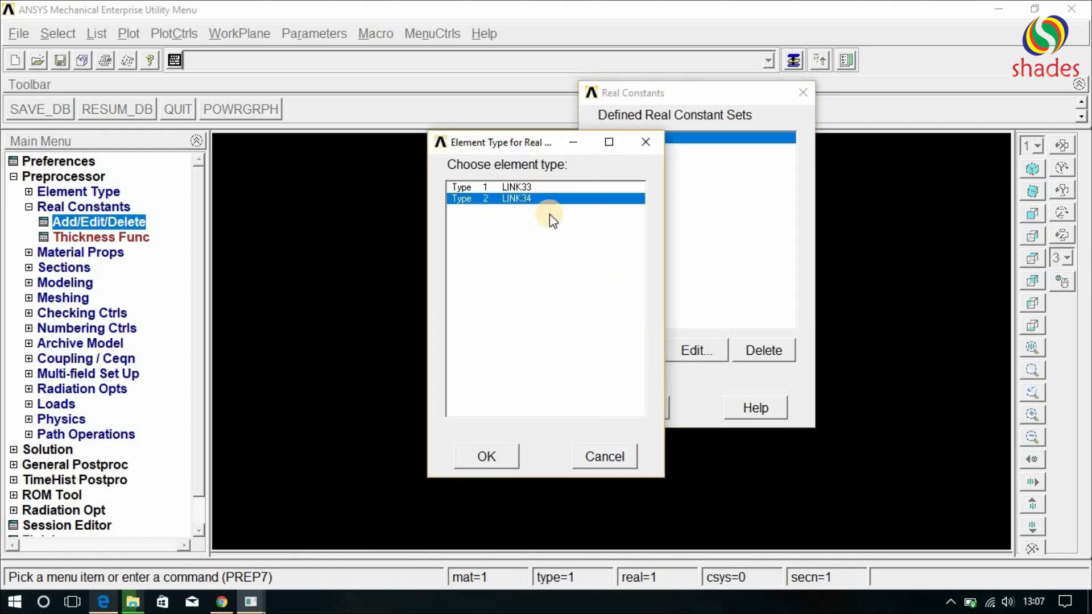
{"action": "left_click", "coordinate": [526, 198]}
{"action": "left_click", "coordinate": [491, 459]}
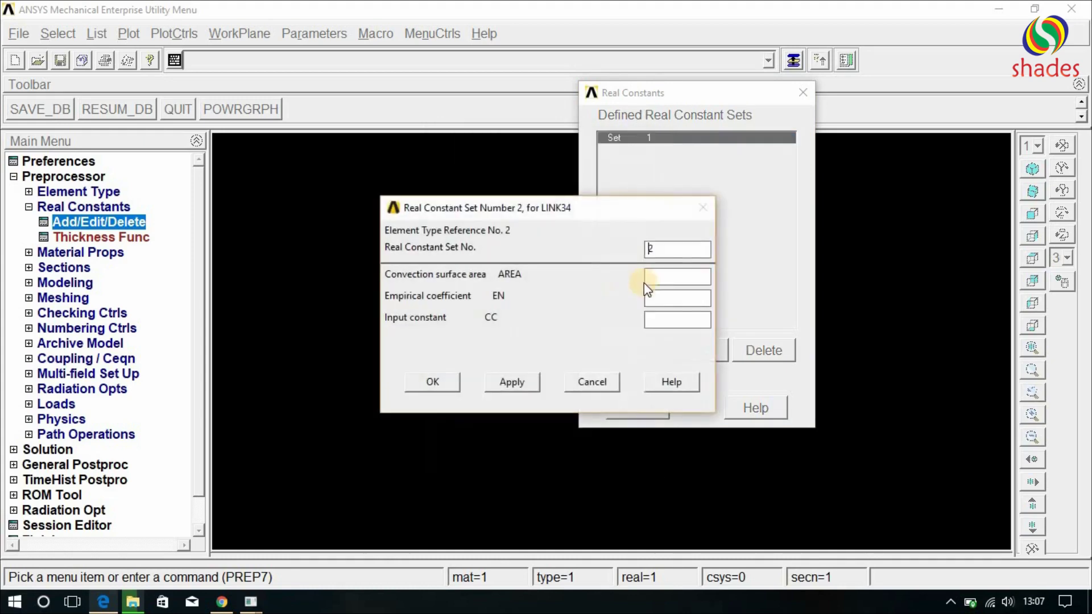
{"action": "left_click", "coordinate": [679, 277]}
{"action": "type", "text": "1"}
{"action": "left_click", "coordinate": [427, 379]}
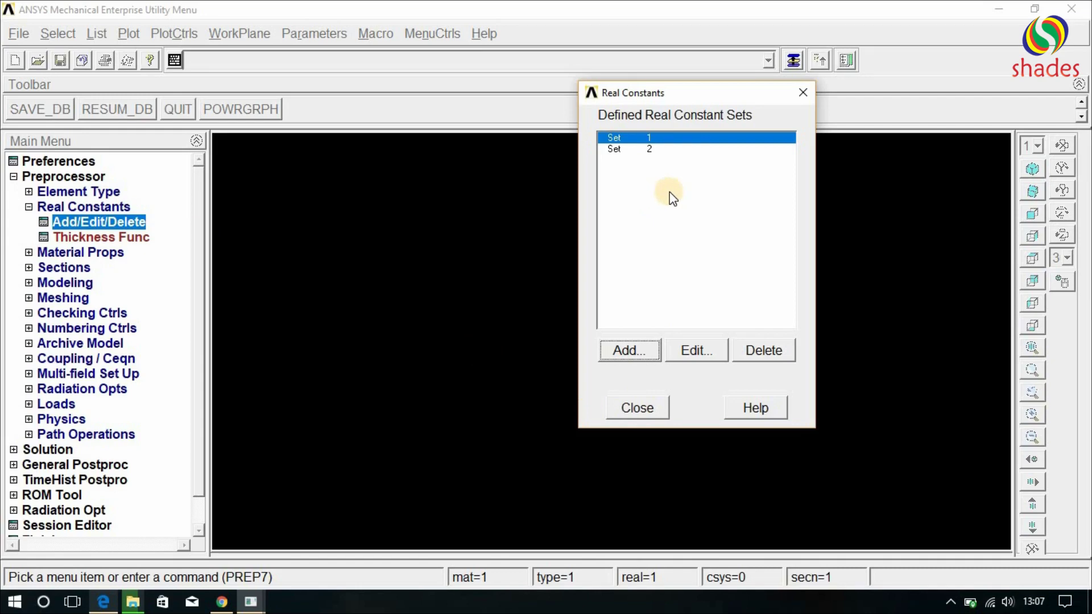
{"action": "left_click", "coordinate": [620, 410]}
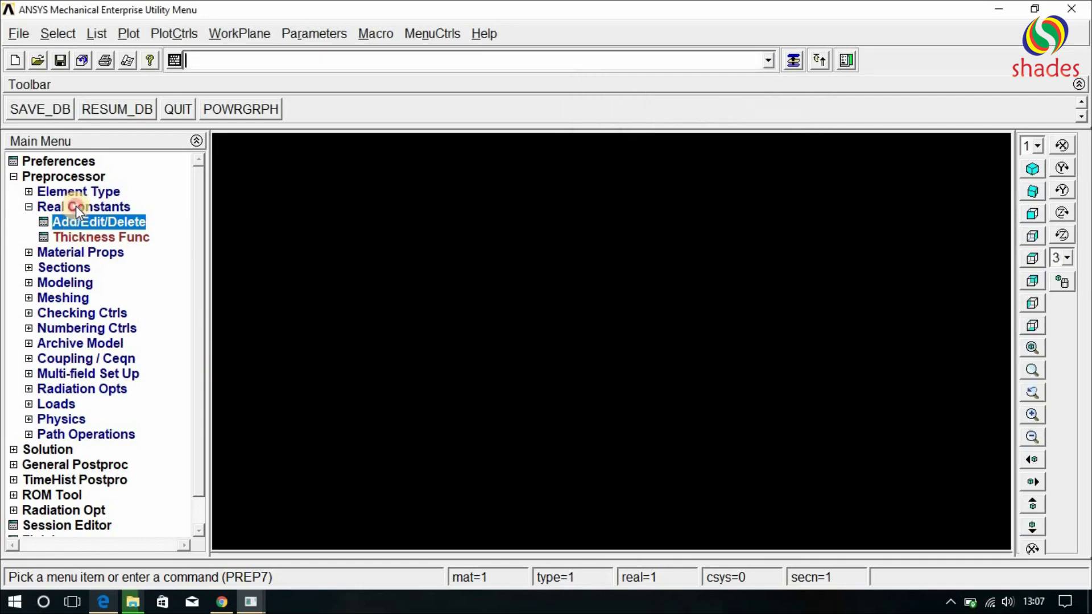
{"action": "left_click", "coordinate": [76, 206]}
- Check K1 in furnace wall.pdf and give material model 1 an isotropic thermal conductivity KXX of 1.5
{"action": "left_click", "coordinate": [76, 223]}
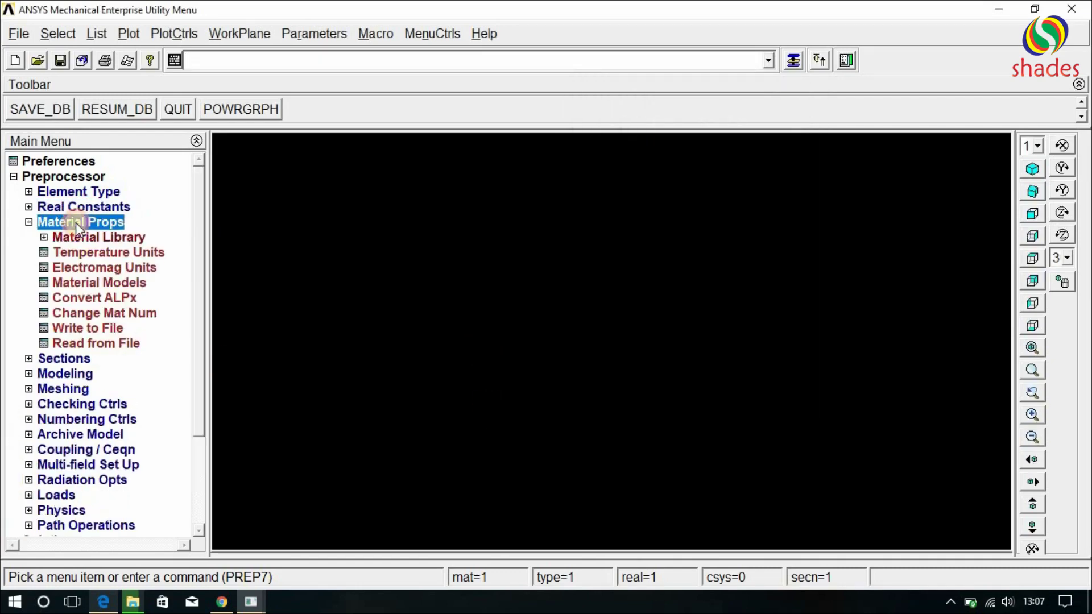
{"action": "left_click", "coordinate": [95, 283]}
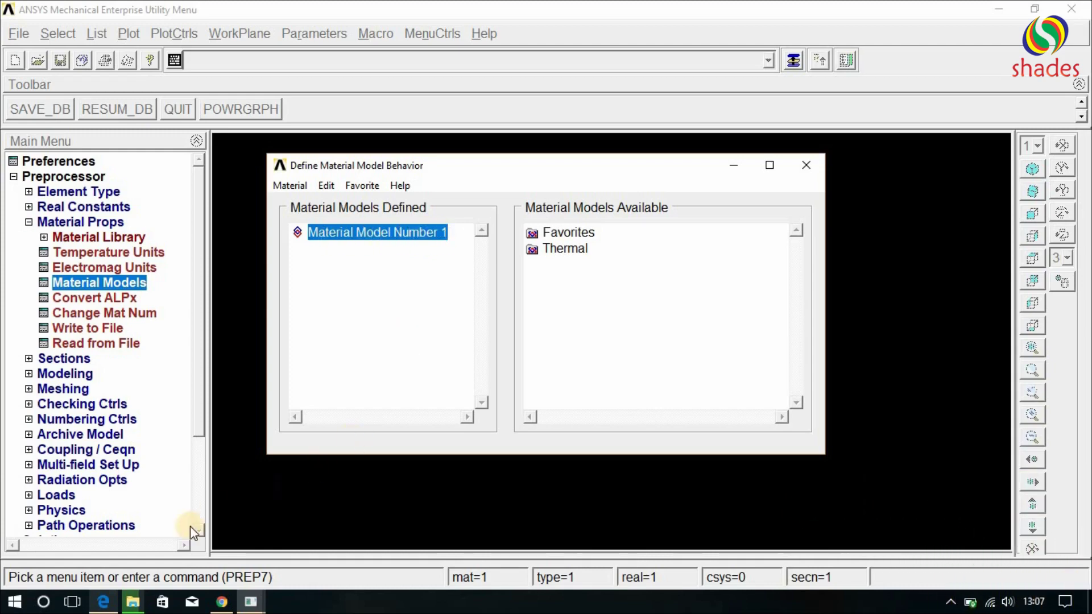
{"action": "left_click", "coordinate": [108, 606]}
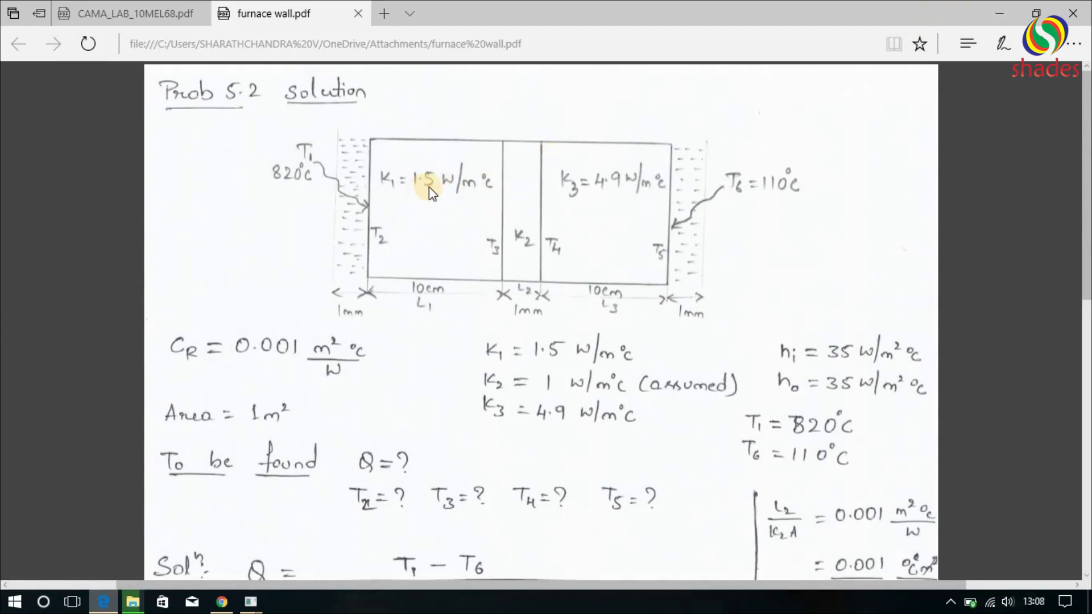
{"action": "left_click", "coordinate": [1002, 10]}
{"action": "double_click", "coordinate": [563, 250]}
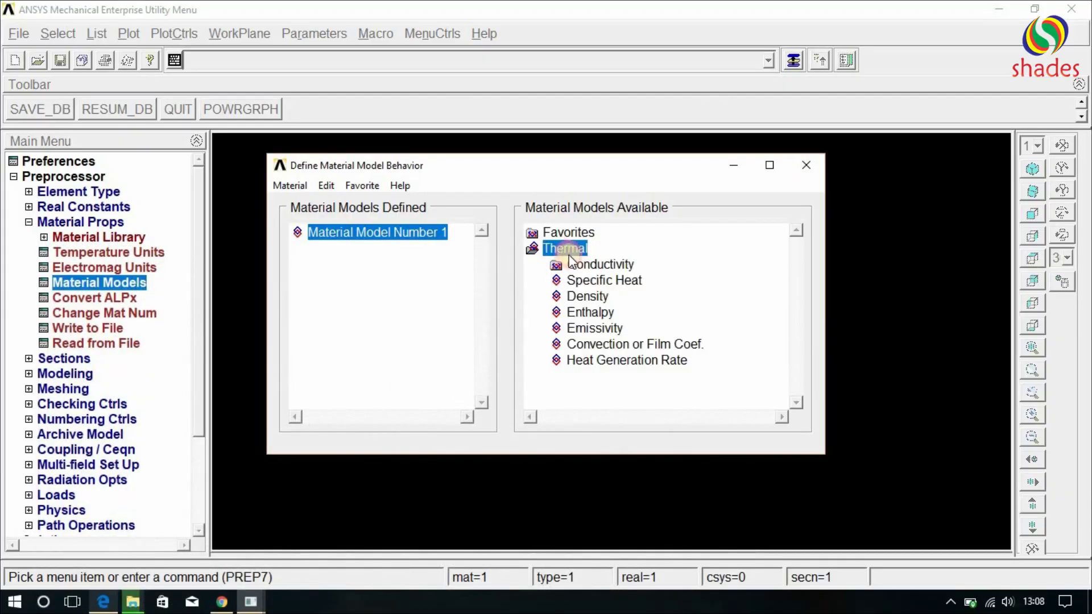
{"action": "double_click", "coordinate": [580, 264]}
{"action": "double_click", "coordinate": [593, 281]}
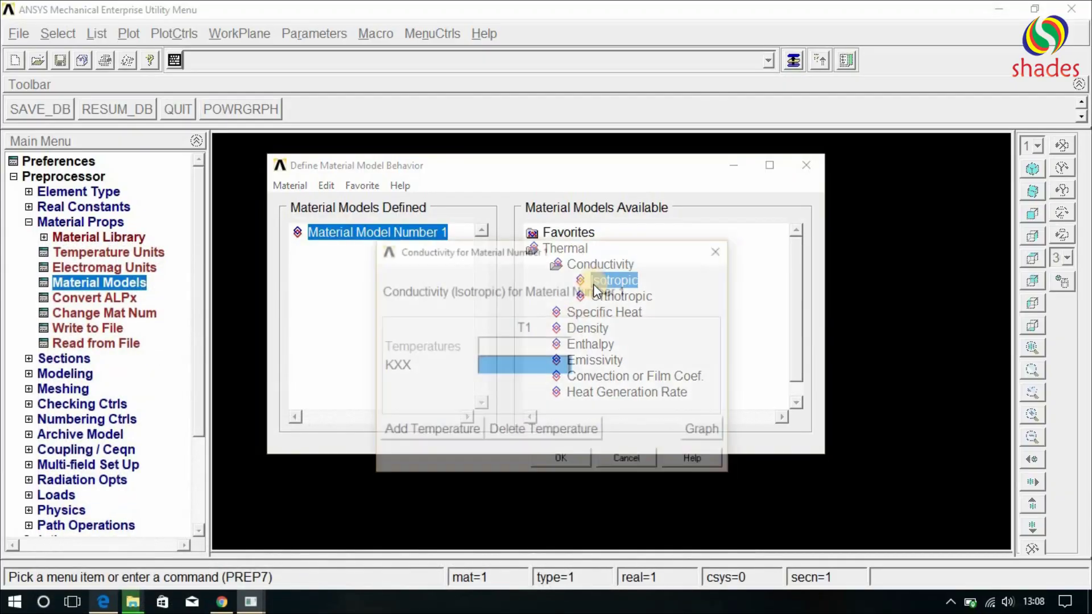
{"action": "left_click", "coordinate": [512, 370]}
{"action": "type", "text": "1.5"}
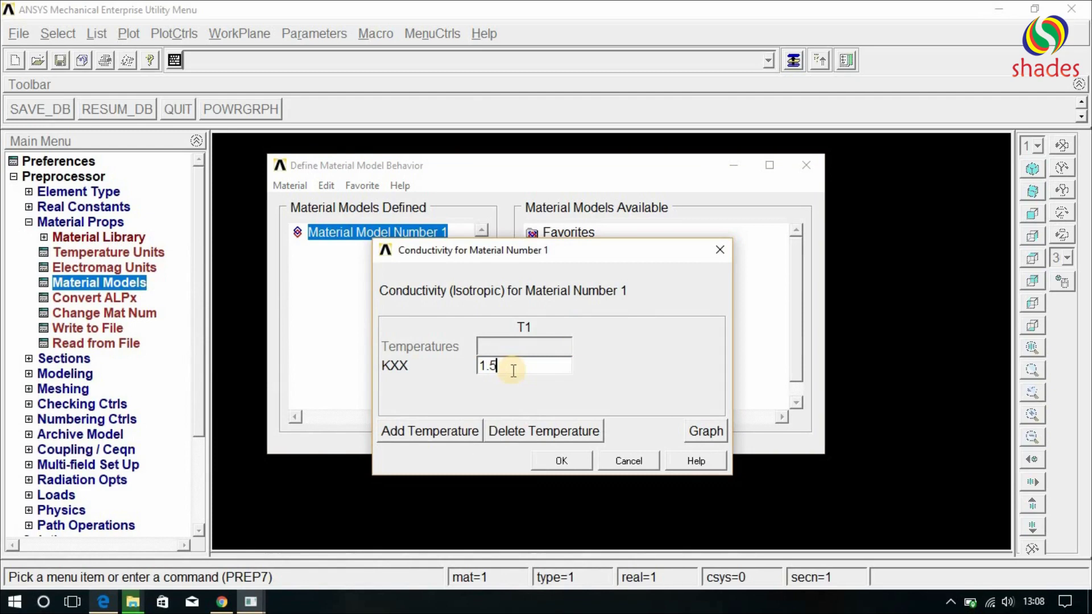
{"action": "left_click", "coordinate": [566, 468]}
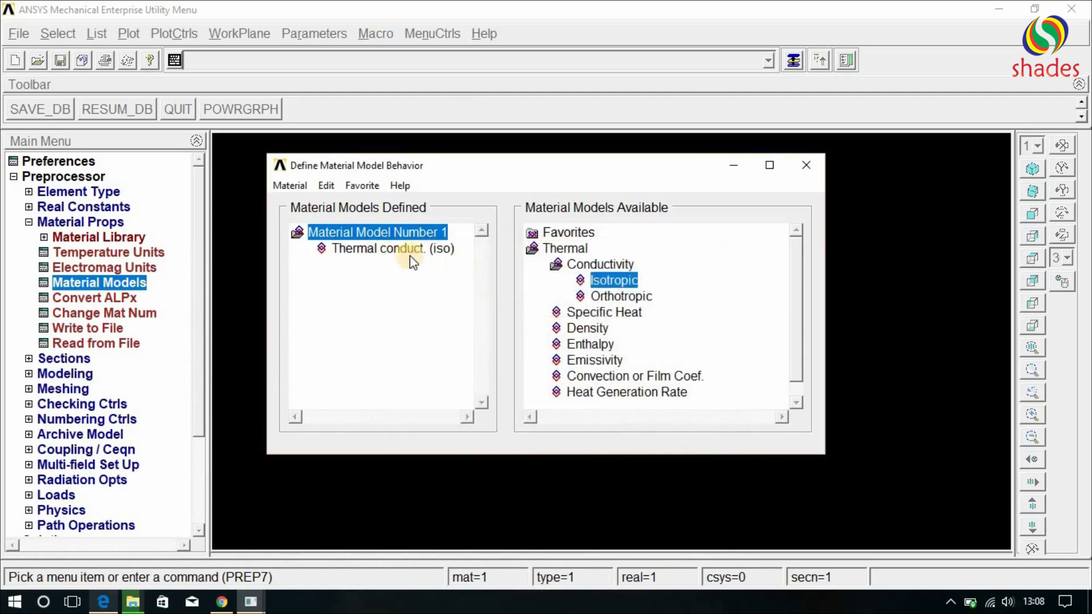
- Add material model 2, check K2 in furnace wall.pdf, and give the model an isotropic thermal conductivity KXX of 1
{"action": "left_click", "coordinate": [299, 189]}
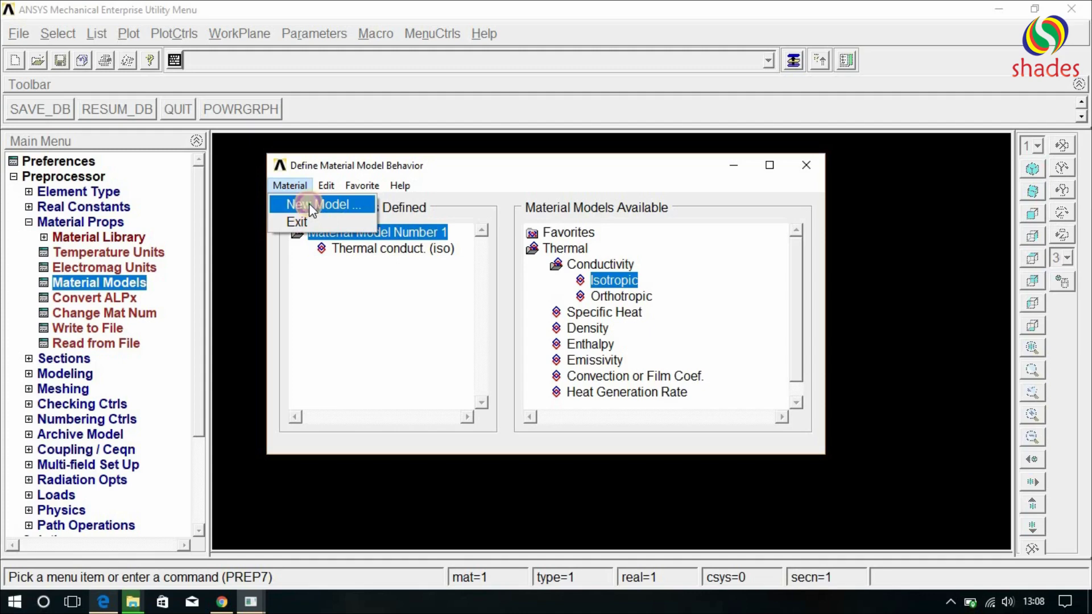
{"action": "left_click", "coordinate": [309, 203]}
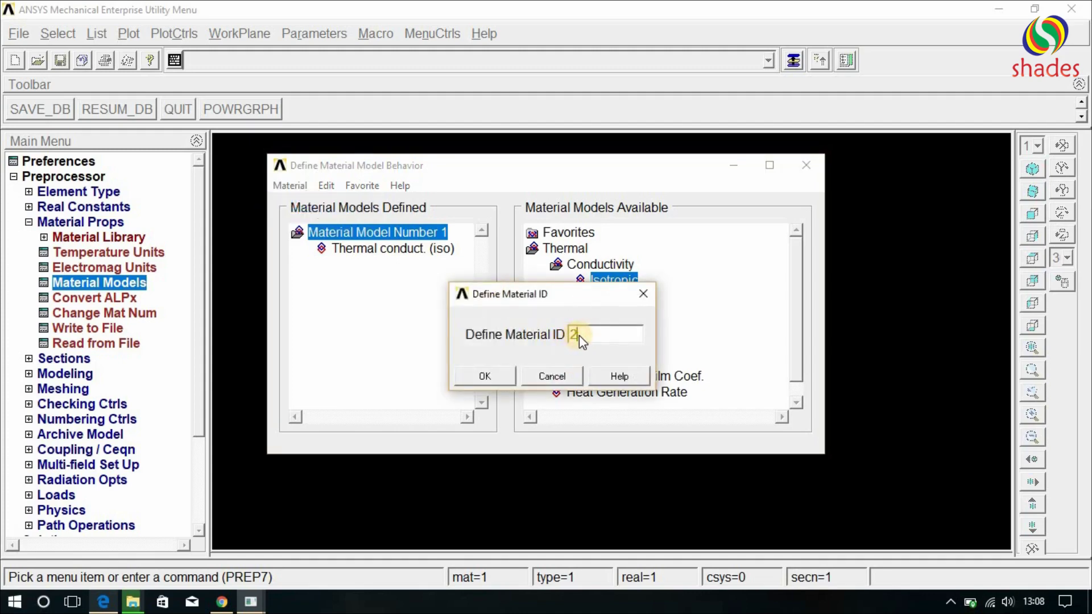
{"action": "left_click", "coordinate": [500, 376]}
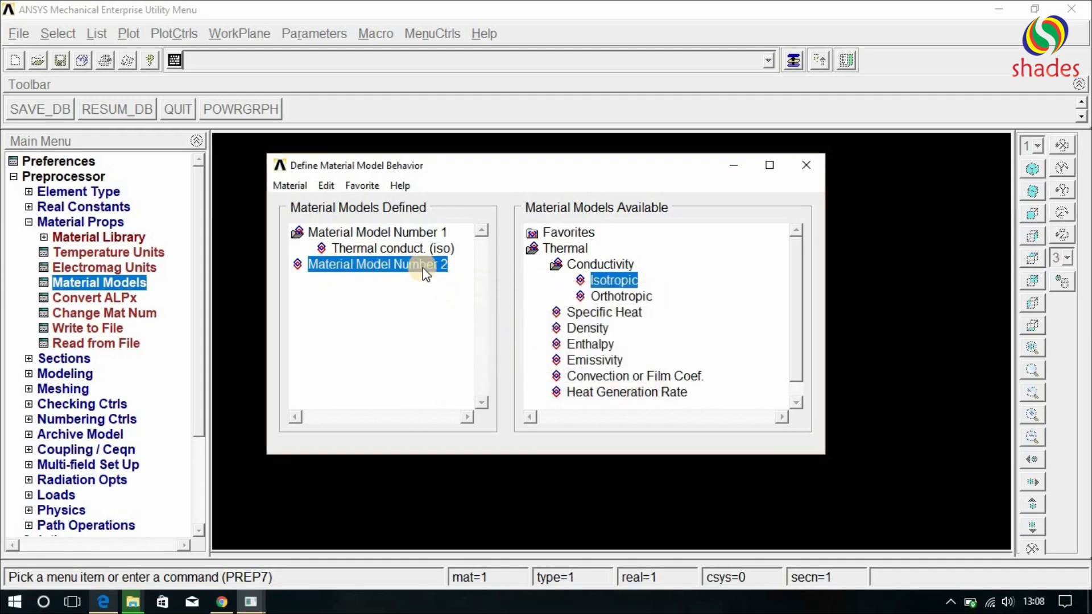
{"action": "left_click", "coordinate": [104, 601]}
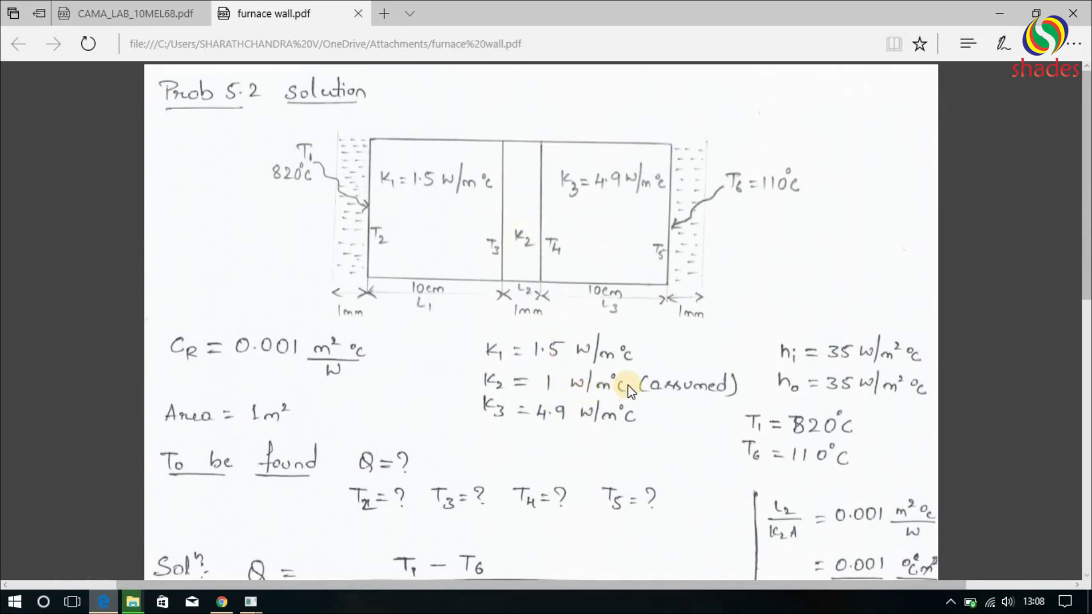
{"action": "left_click", "coordinate": [999, 12]}
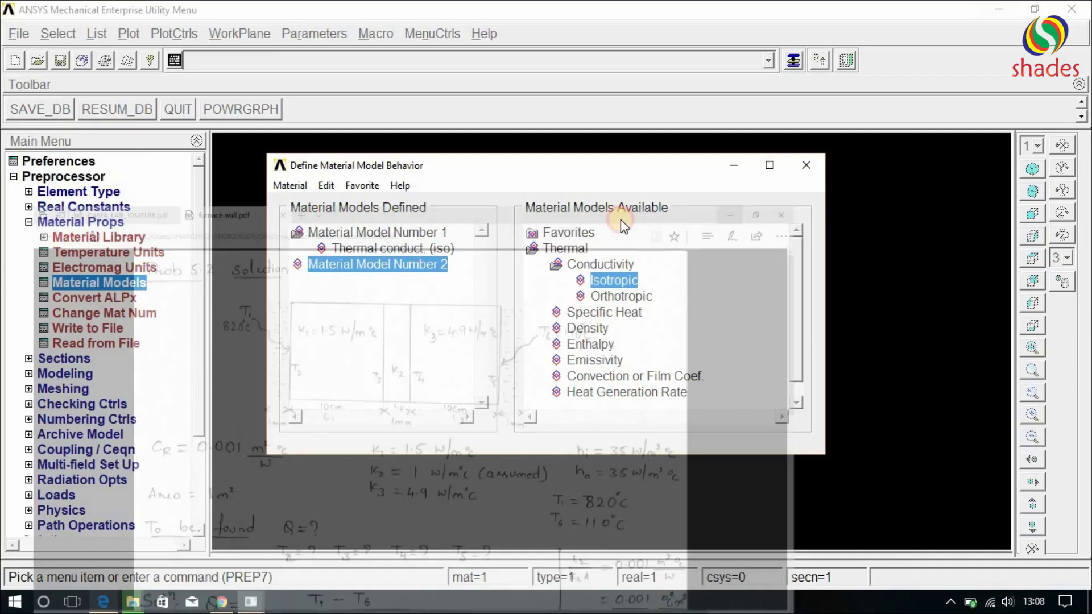
{"action": "double_click", "coordinate": [609, 279]}
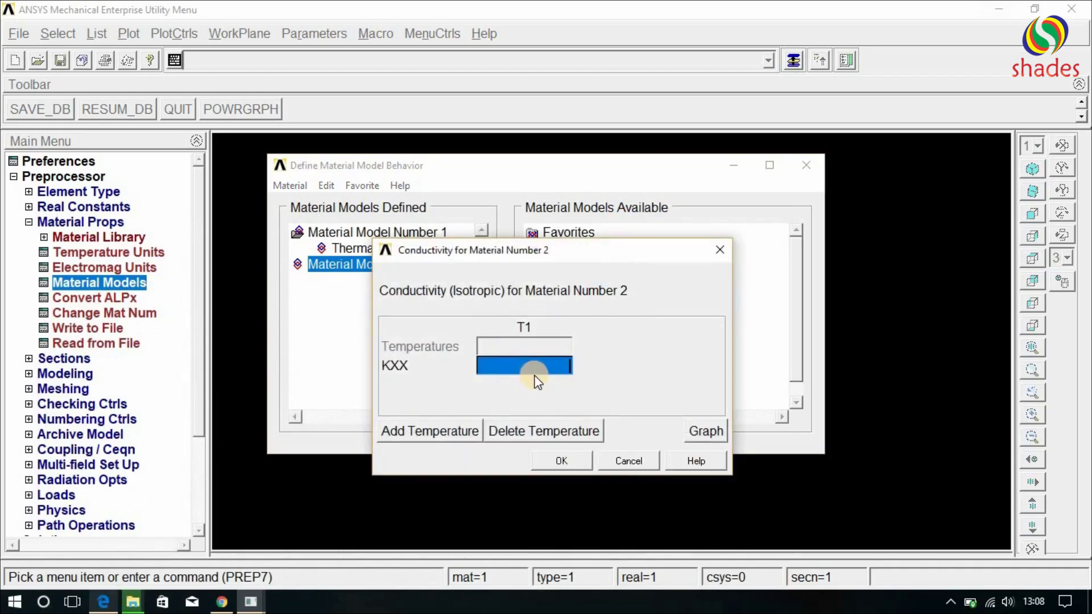
{"action": "type", "text": "1"}
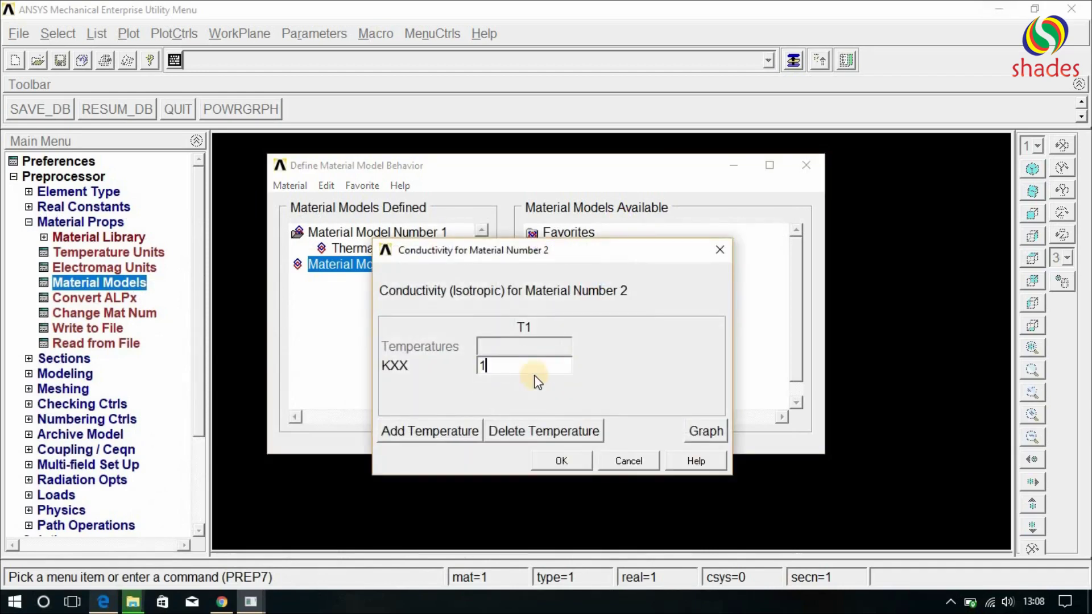
{"action": "left_click", "coordinate": [558, 458]}
- Add material model 3, check K3 in furnace wall.pdf, and give the model an isotropic thermal conductivity KXX of 4.9
{"action": "left_click", "coordinate": [293, 188]}
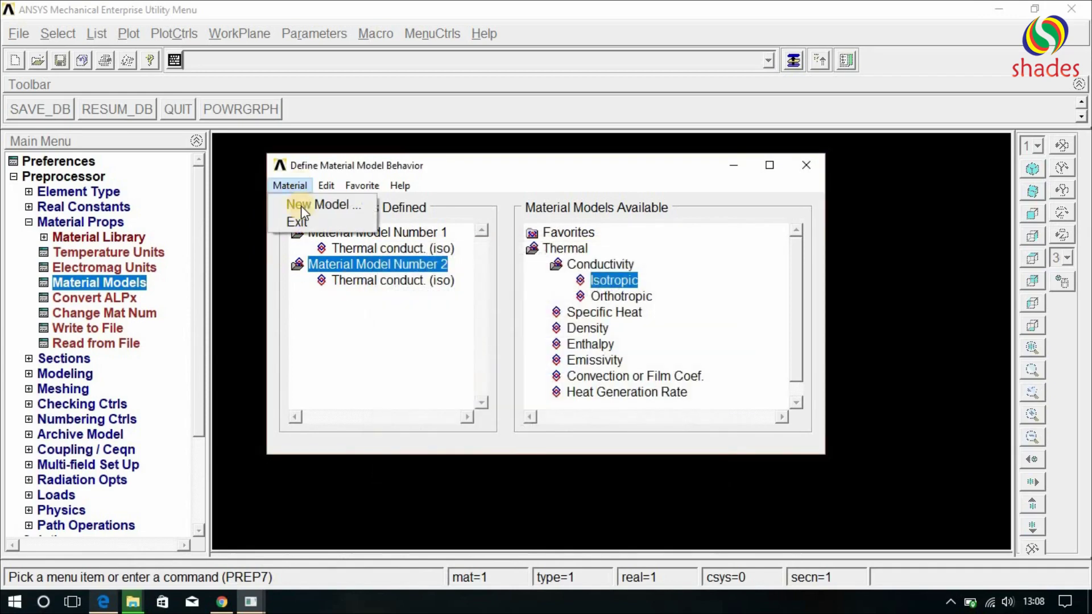
{"action": "left_click", "coordinate": [302, 206]}
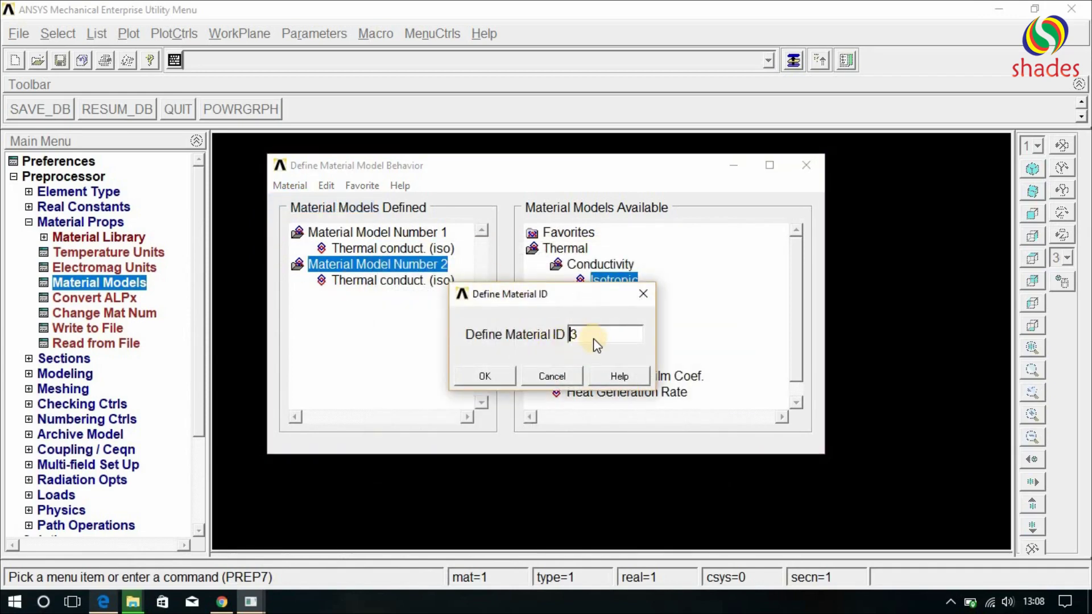
{"action": "left_click", "coordinate": [489, 377]}
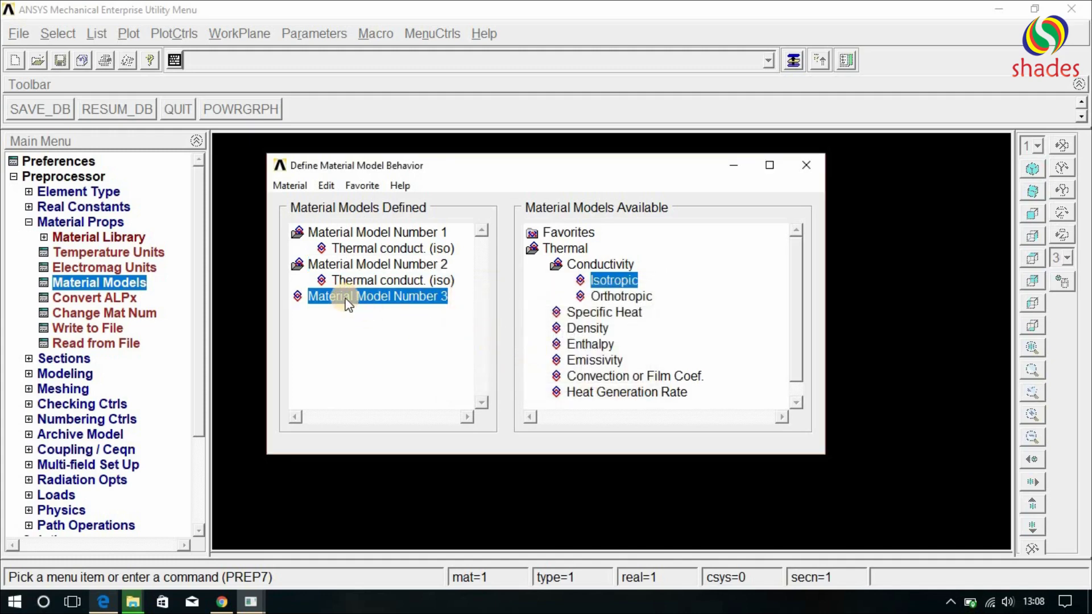
{"action": "left_click", "coordinate": [103, 602]}
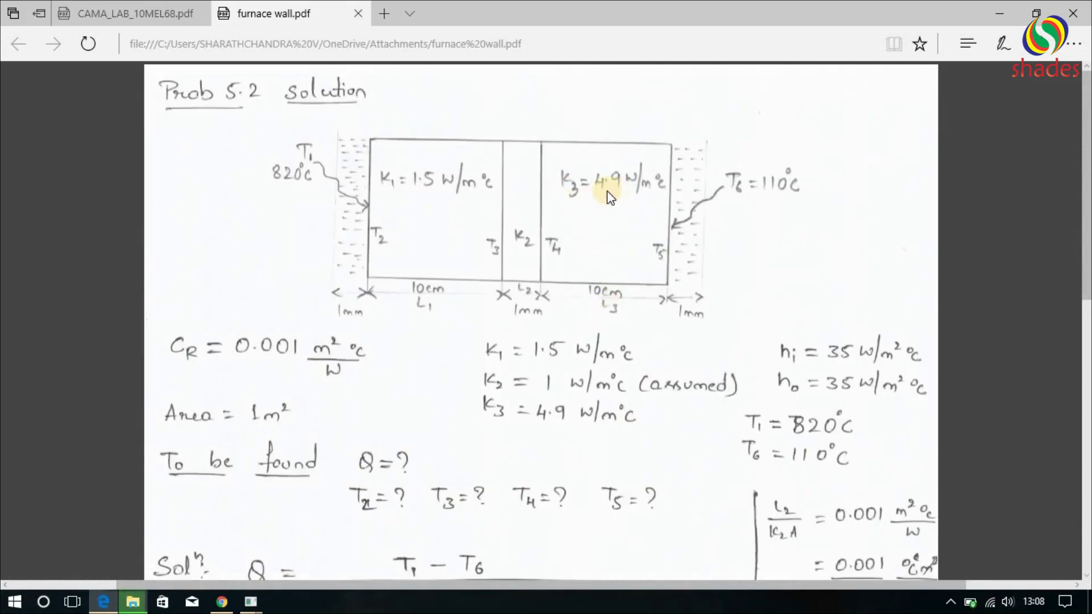
{"action": "left_click", "coordinate": [1000, 13]}
{"action": "double_click", "coordinate": [626, 281]}
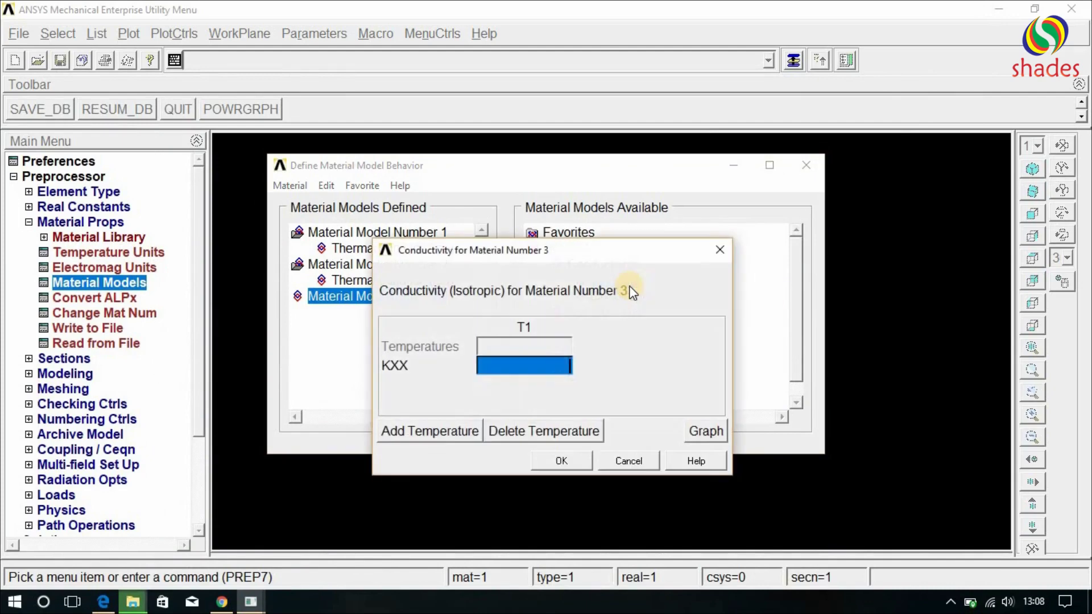
{"action": "type", "text": "4.9"}
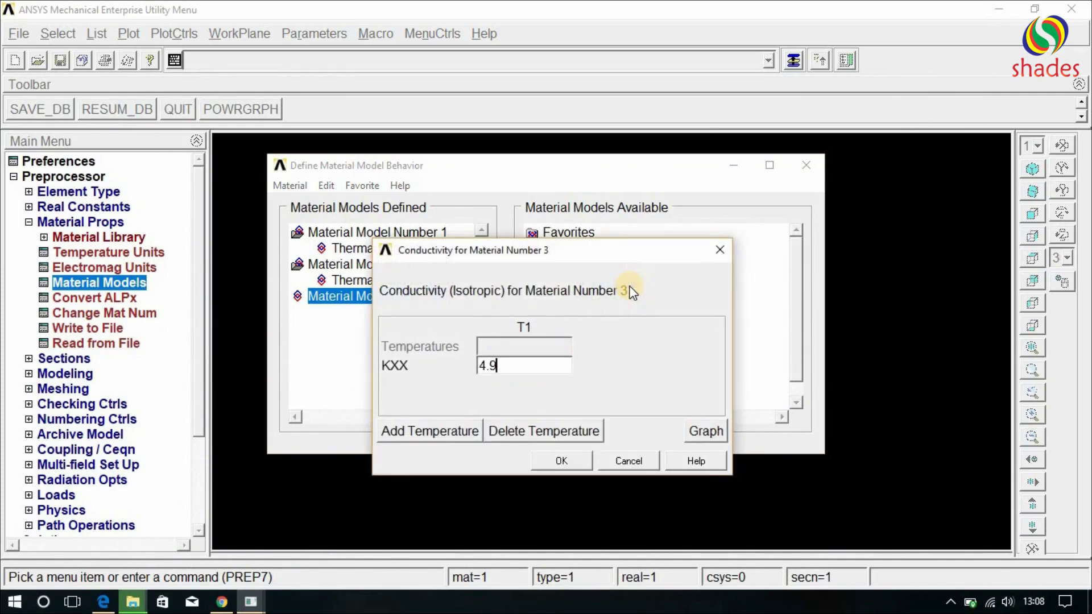
{"action": "left_click", "coordinate": [583, 465]}
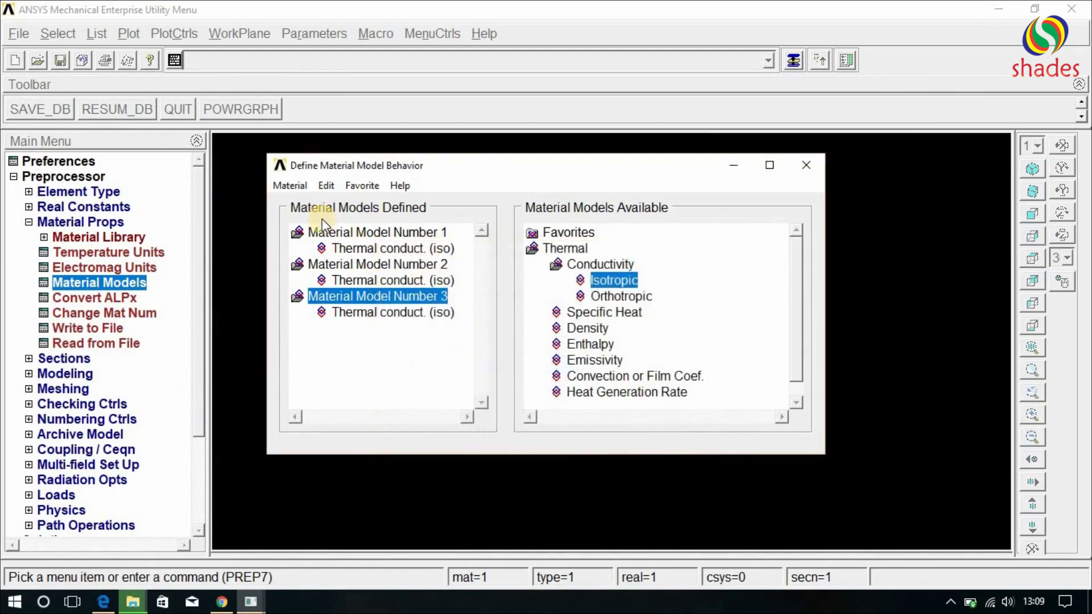
- Add material model 4 and look up the surface heat transfer coefficient in CAMA_LAB_10MEL68.pdf and furnace wall.pdf
{"action": "left_click", "coordinate": [309, 192]}
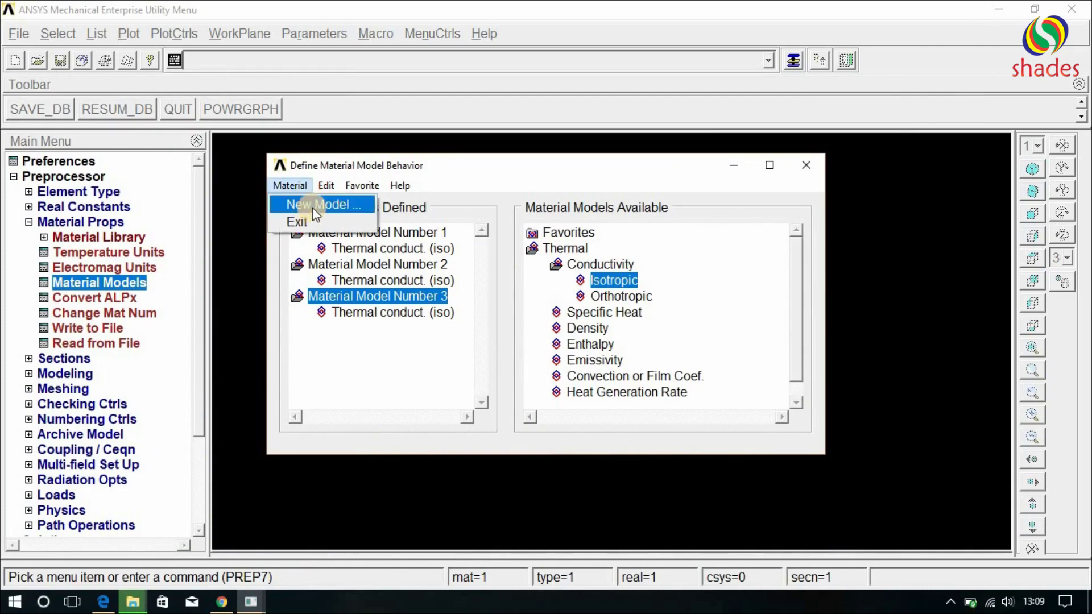
{"action": "left_click", "coordinate": [312, 208]}
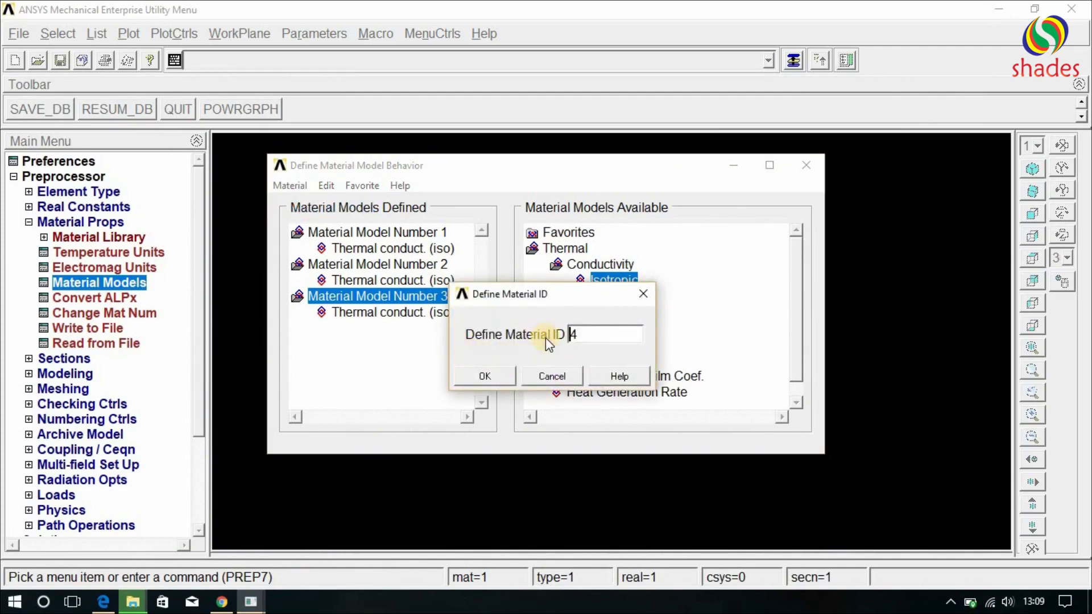
{"action": "left_click", "coordinate": [485, 376]}
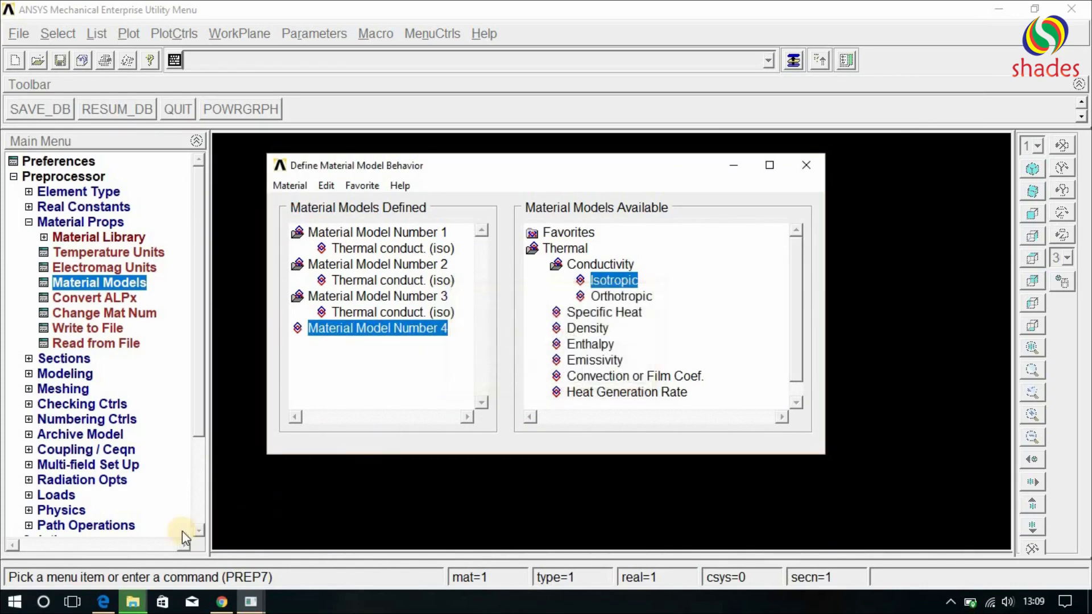
{"action": "left_click", "coordinate": [103, 602]}
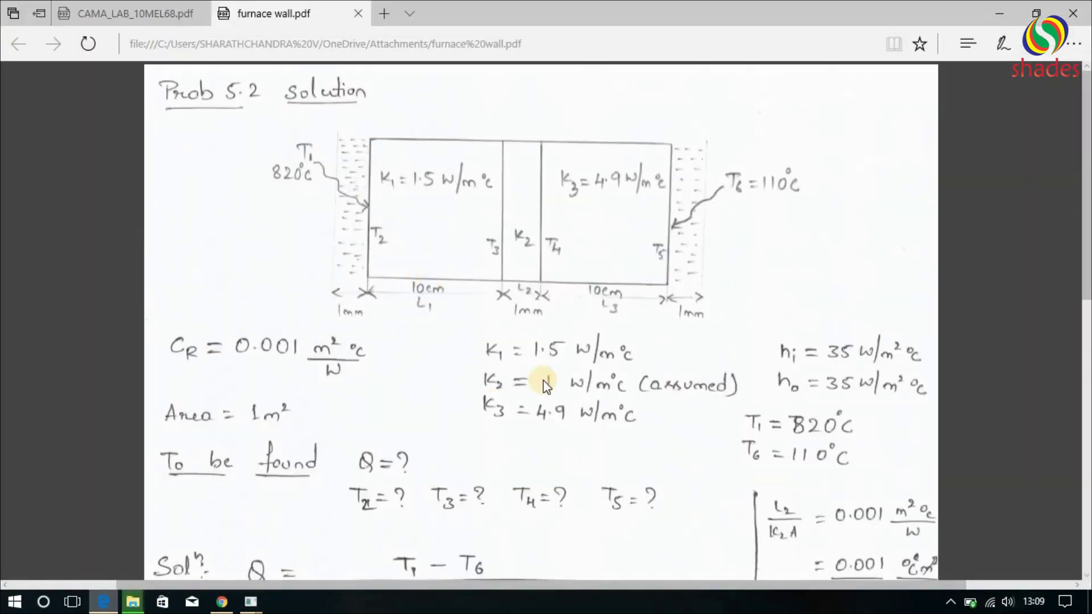
{"action": "key", "text": "ctrl+Tab"}
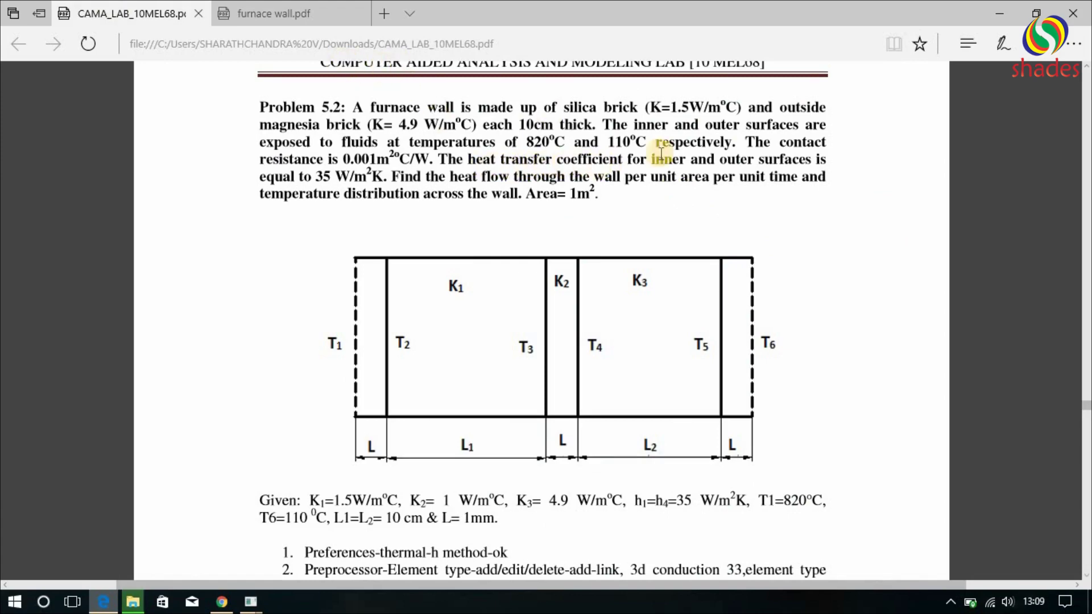
{"action": "left_click", "coordinate": [307, 18]}
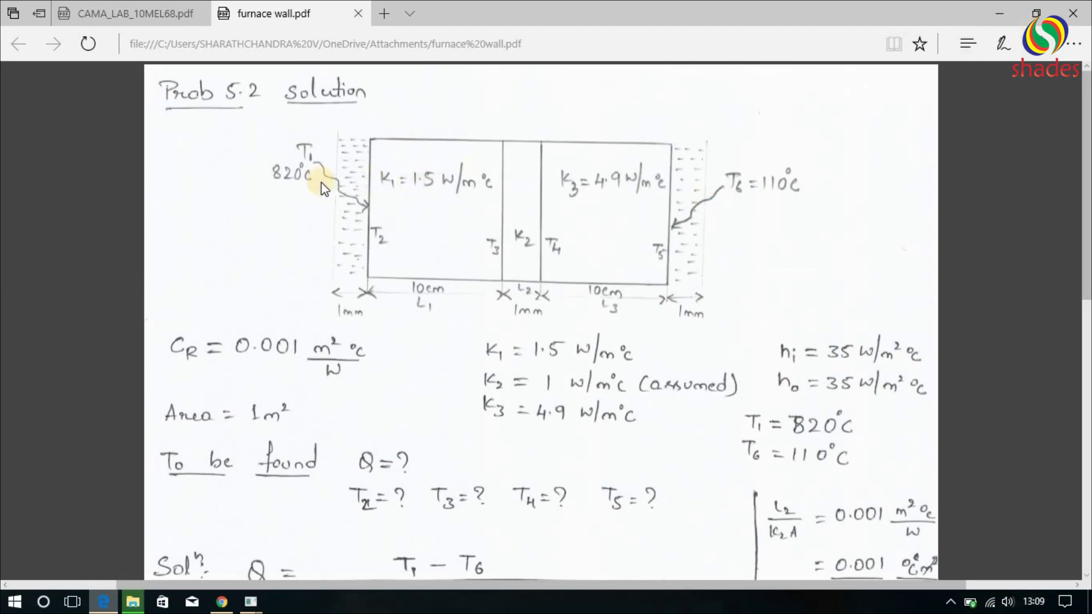
{"action": "left_click", "coordinate": [1000, 13]}
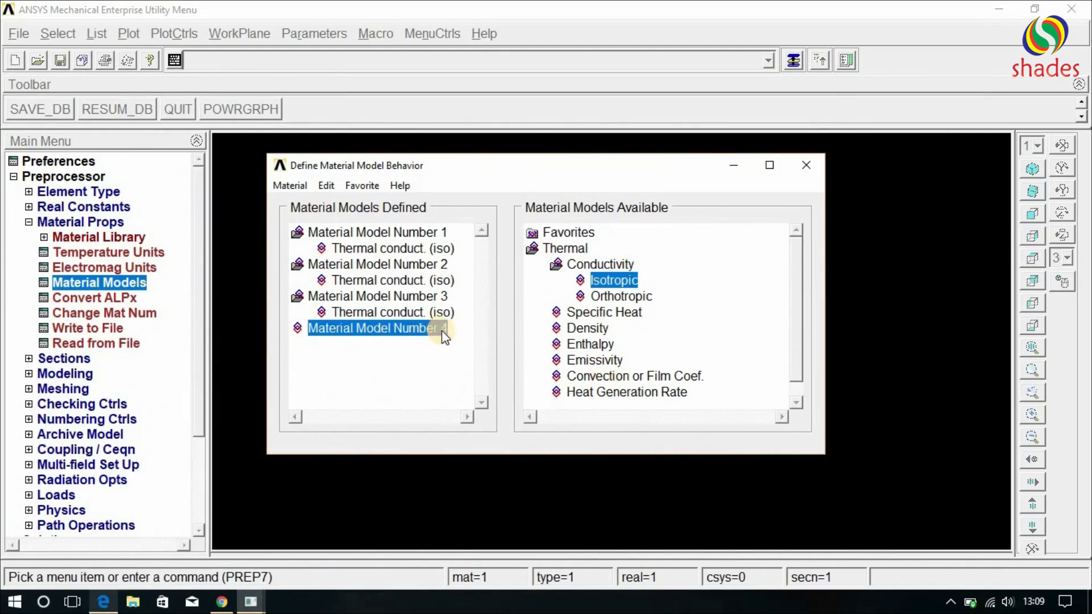
- Give material model 4 a convection or film coefficient HF of 35 and finish defining the material properties
{"action": "double_click", "coordinate": [599, 379]}
{"action": "left_click", "coordinate": [497, 370]}
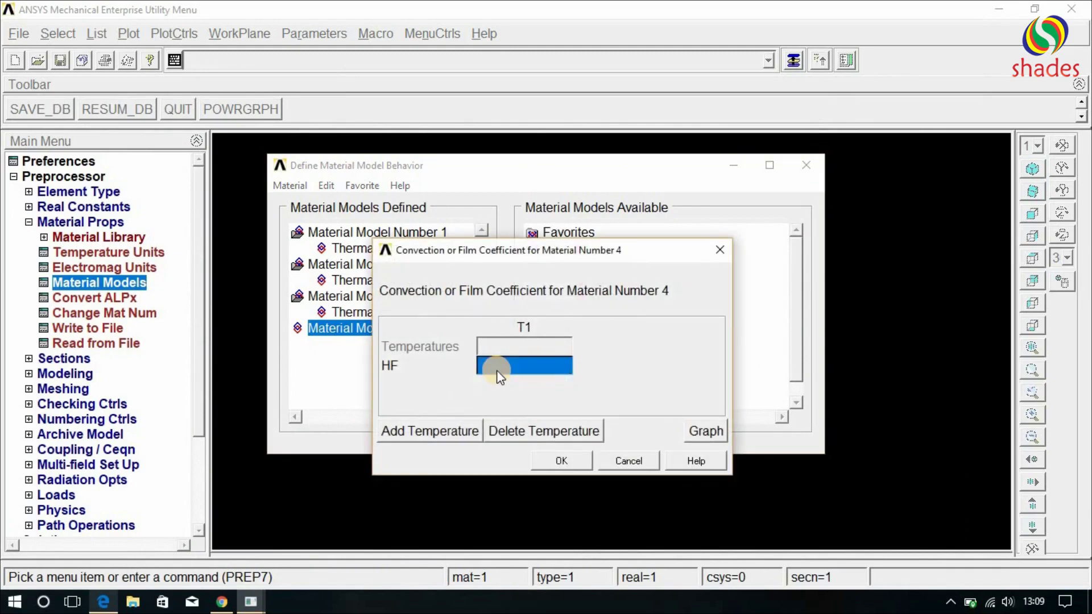
{"action": "type", "text": "35"}
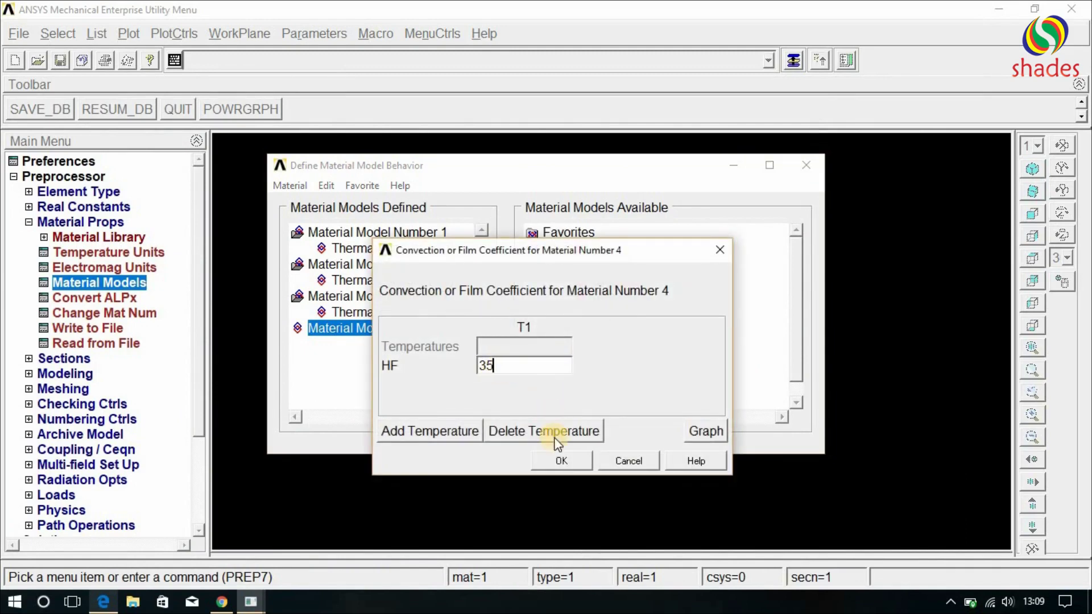
{"action": "left_click", "coordinate": [555, 461]}
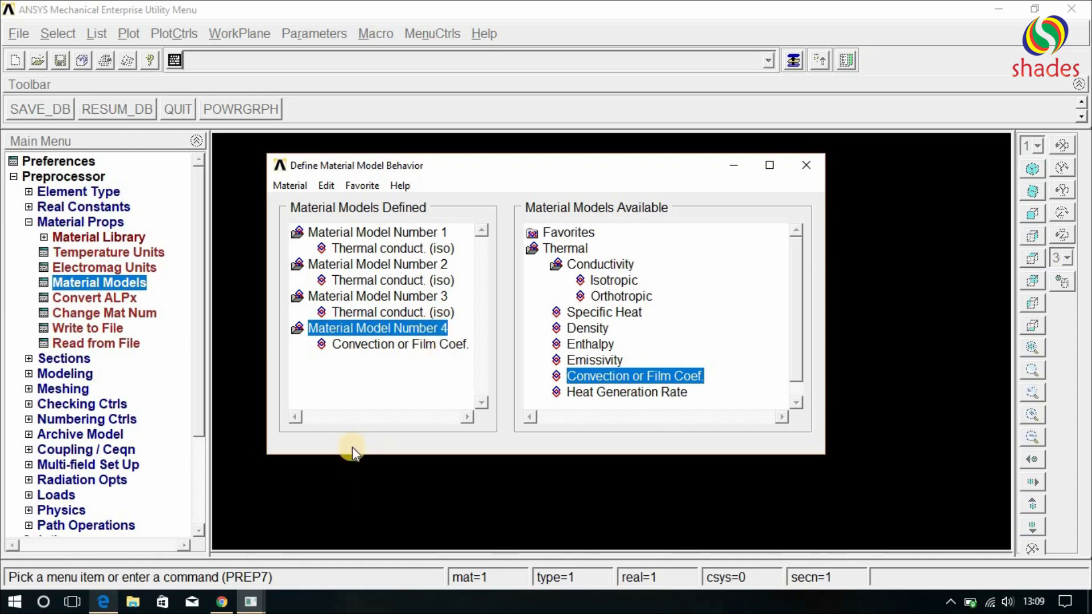
{"action": "left_click", "coordinate": [806, 165]}
{"action": "left_click", "coordinate": [99, 223]}
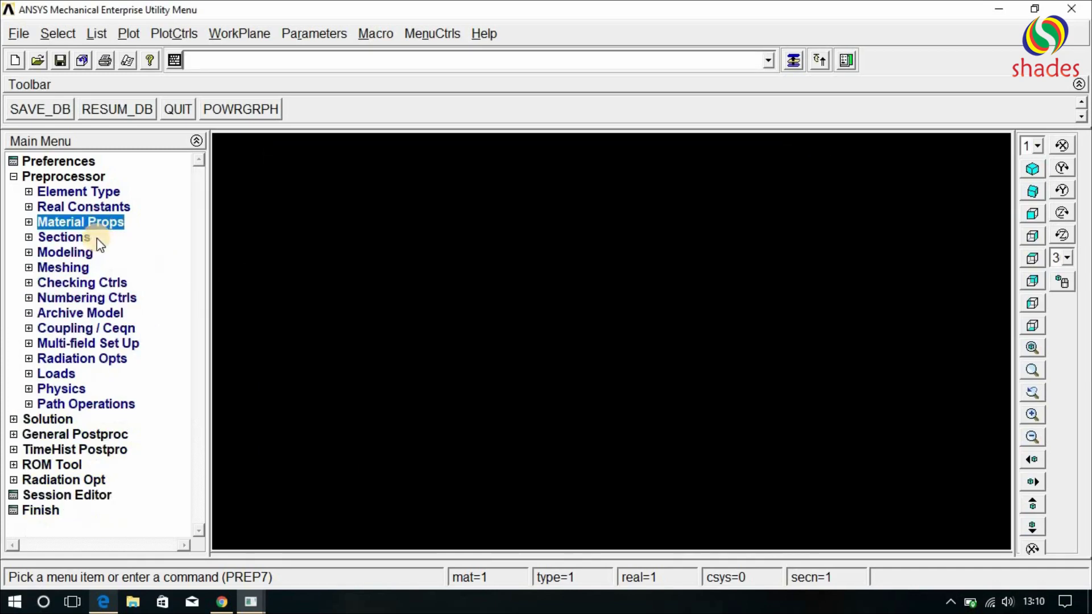
- Create the first node in the active coordinate system at the origin, leaving its number, location and rotation fields blank
{"action": "left_click", "coordinate": [65, 254]}
{"action": "left_click", "coordinate": [78, 267]}
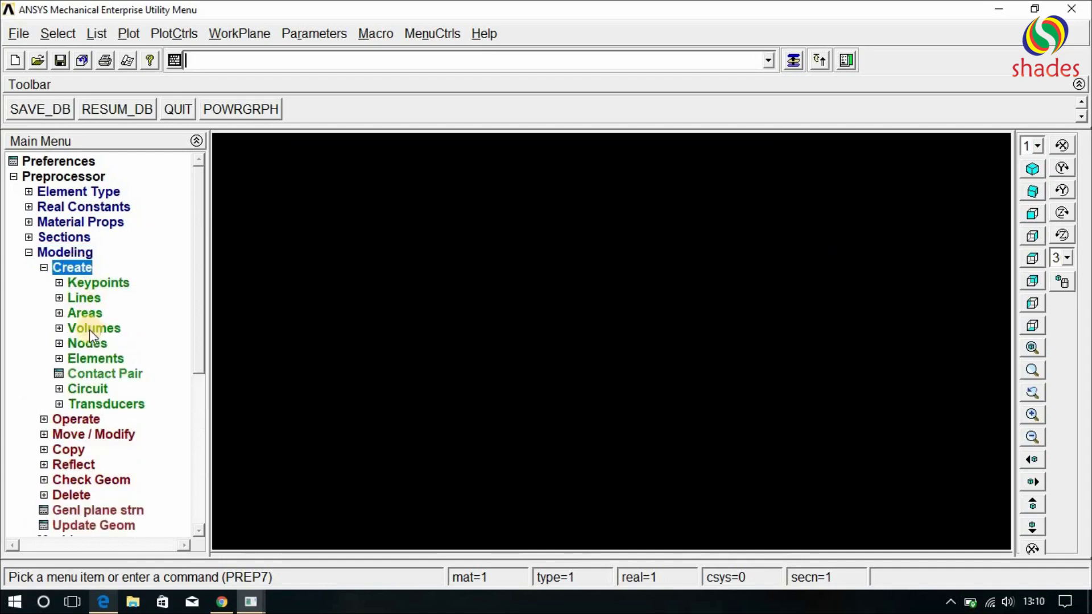
{"action": "left_click", "coordinate": [90, 345]}
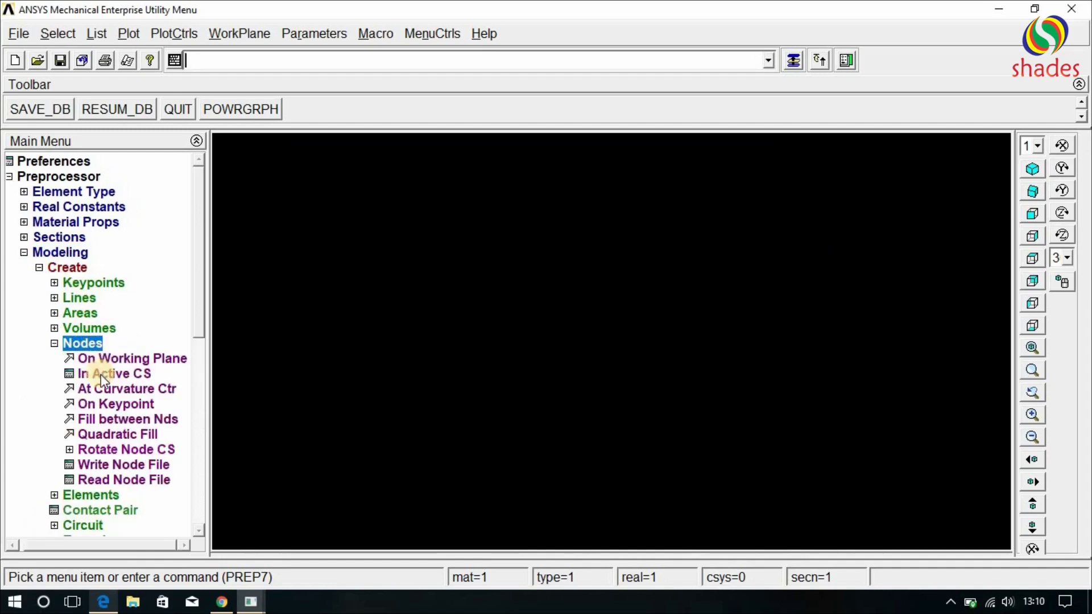
{"action": "left_click", "coordinate": [101, 375]}
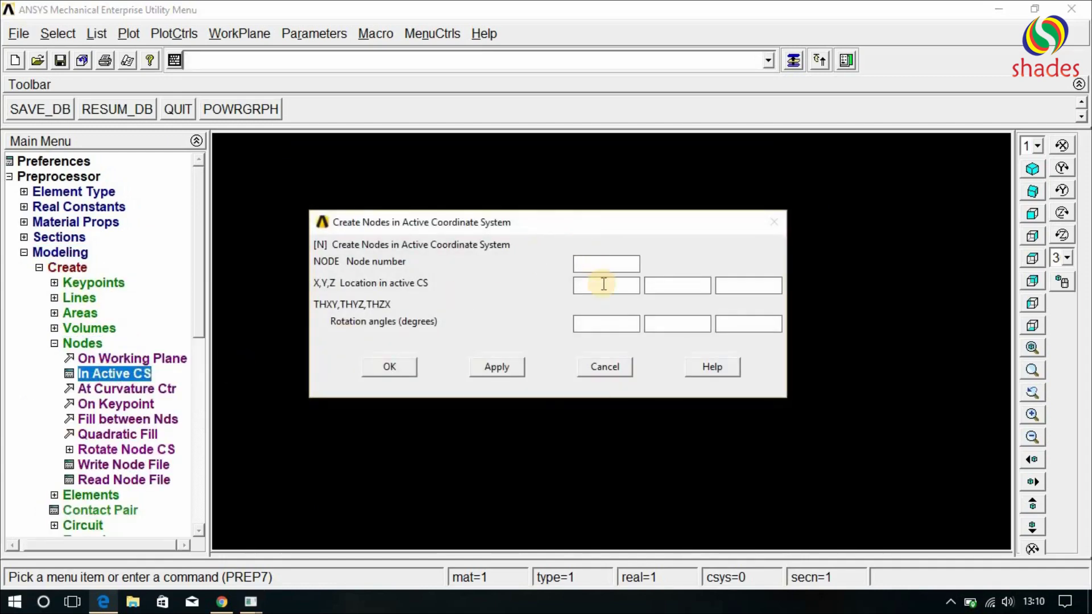
{"action": "left_click", "coordinate": [494, 367]}
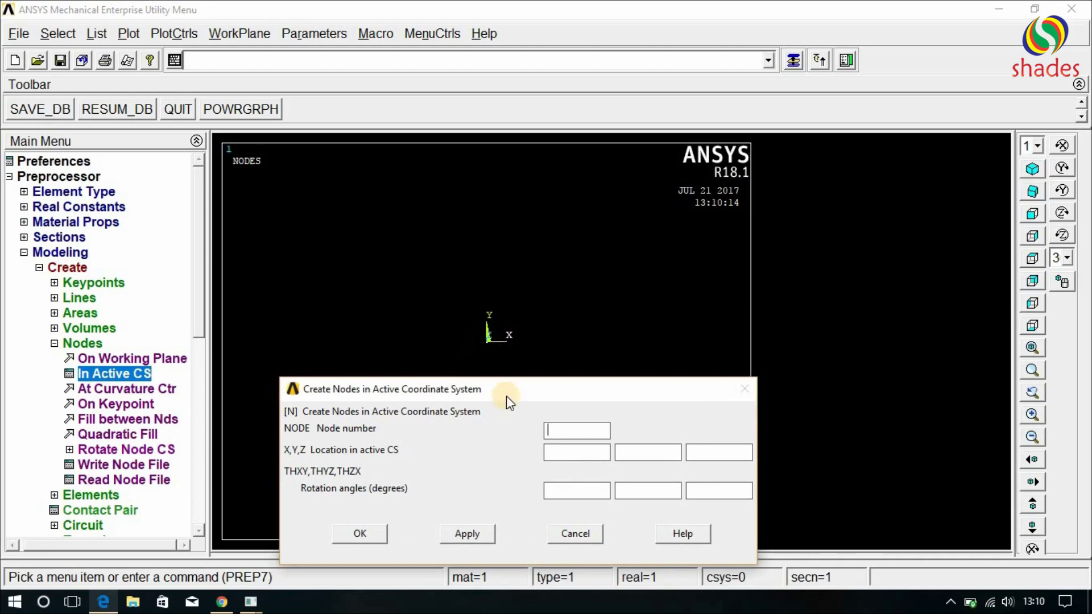
{"action": "left_click_drag", "start_coordinate": [507, 387], "coordinate": [498, 367]}
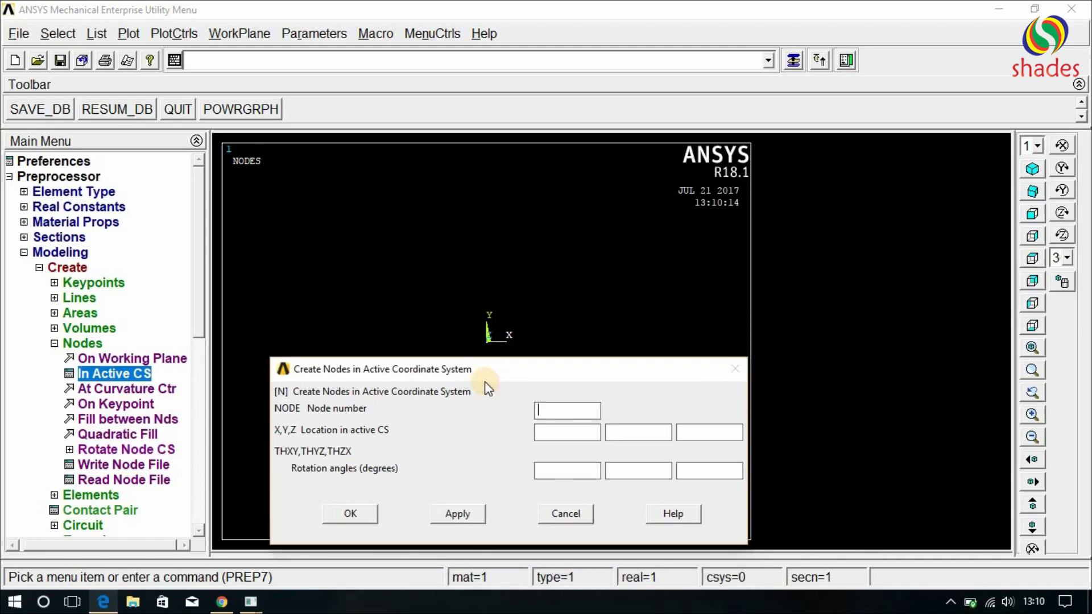
- Check the wall layer thicknesses in furnace wall.pdf and return to the node creation dialog in ANSYS
{"action": "left_click", "coordinate": [104, 601]}
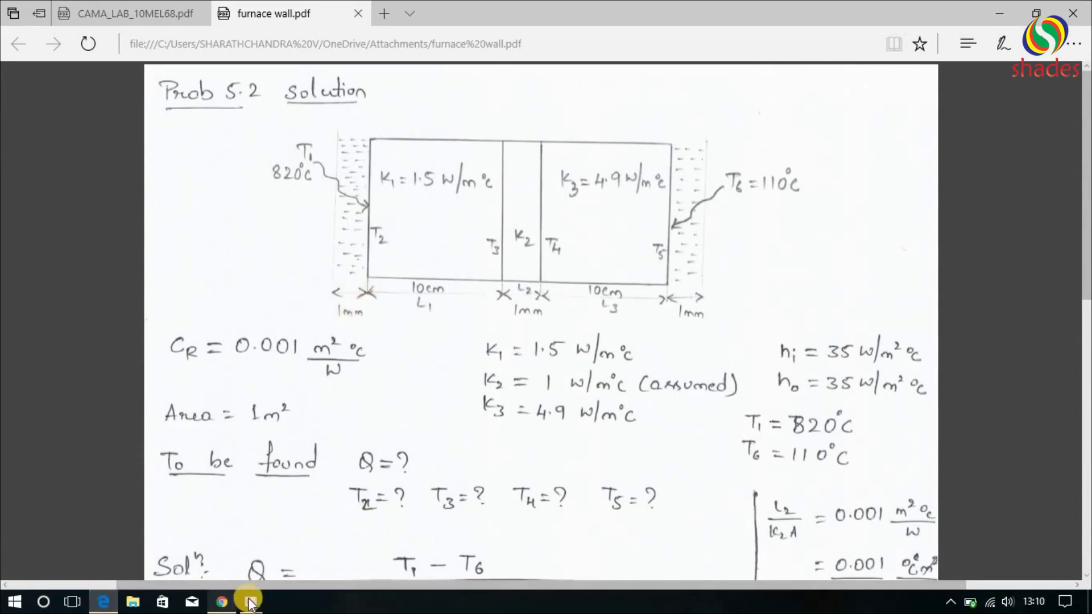
{"action": "mouse_move", "coordinate": [251, 602]}
{"action": "left_click", "coordinate": [295, 538]}
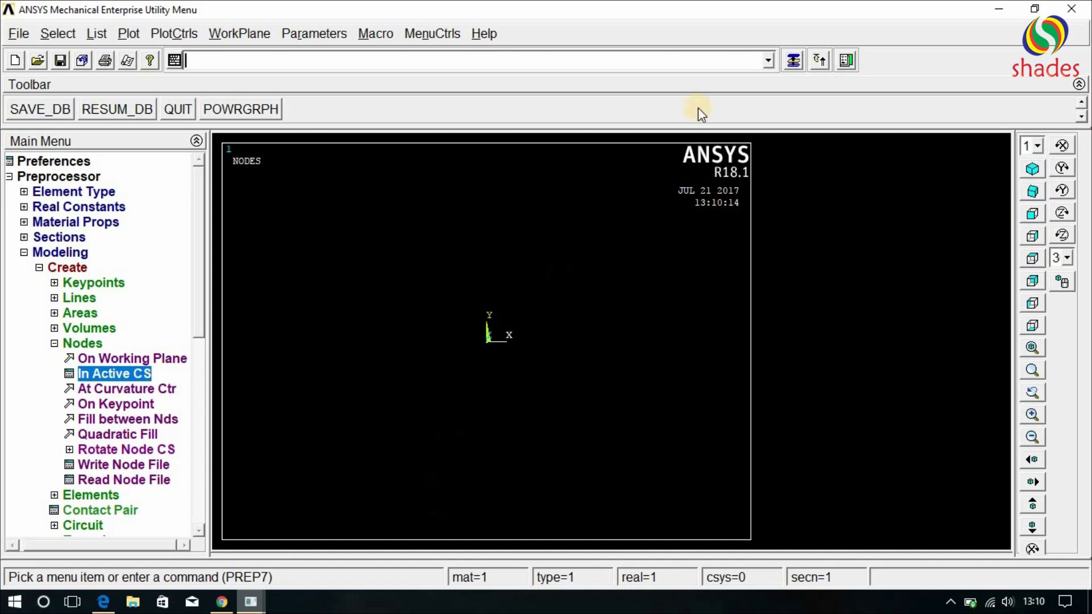
{"action": "left_click", "coordinate": [794, 60]}
{"action": "double_click", "coordinate": [859, 8]}
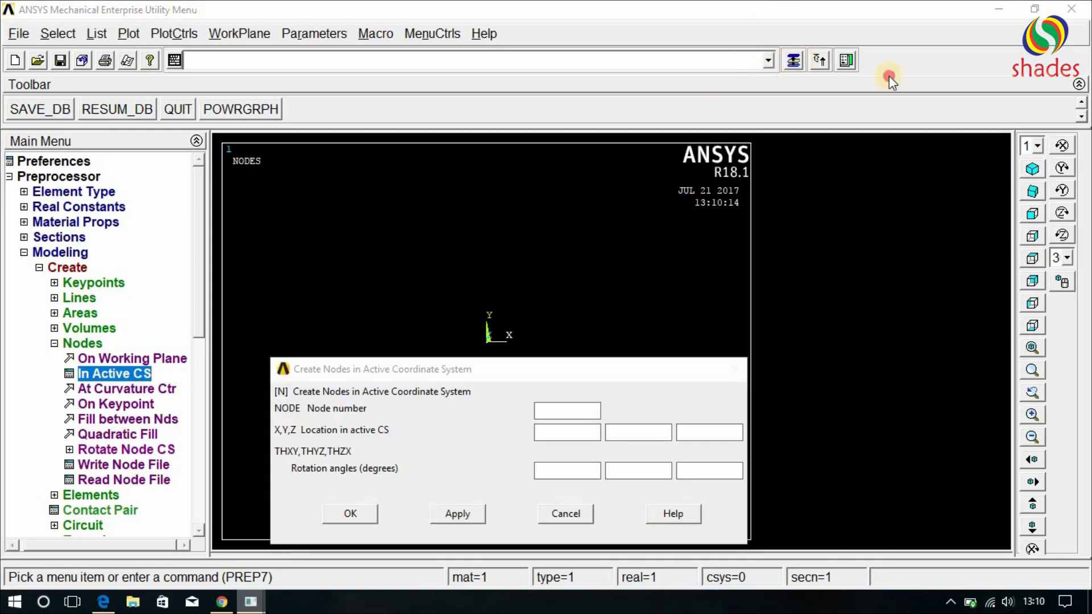
{"action": "key", "text": "super+Right"}
{"action": "left_click", "coordinate": [260, 105]}
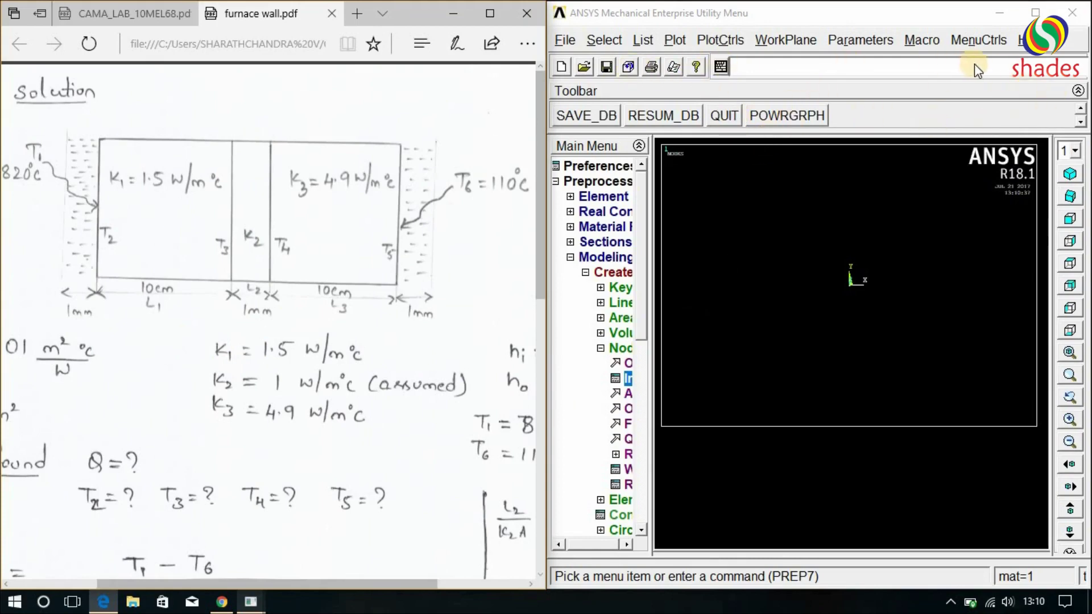
{"action": "left_click", "coordinate": [1036, 13]}
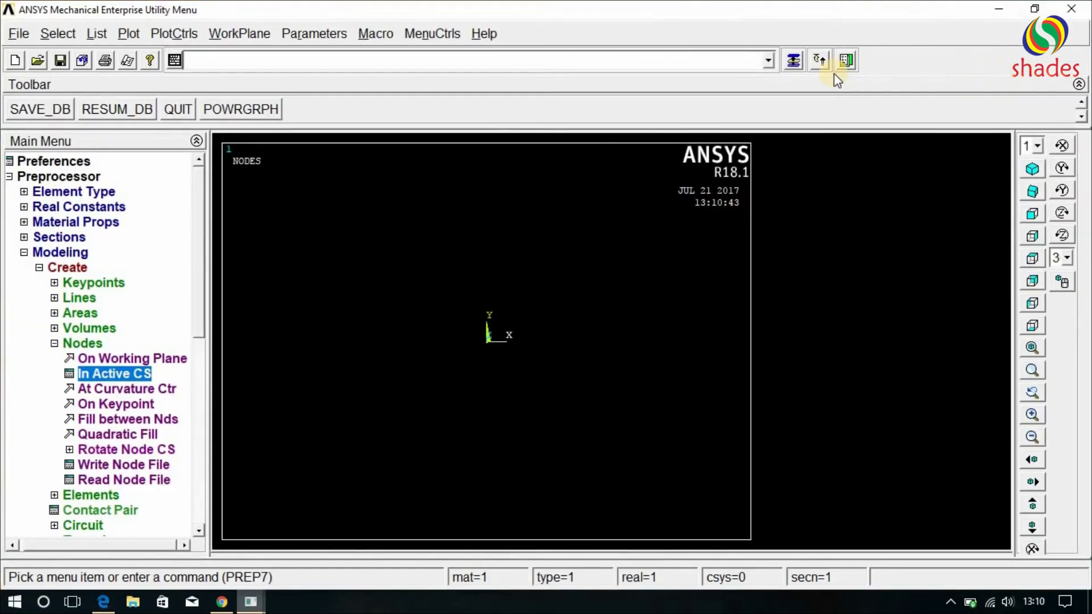
- Create the second node in the active coordinate system at X = 1E-3
{"action": "left_click", "coordinate": [794, 60]}
{"action": "left_click", "coordinate": [563, 432]}
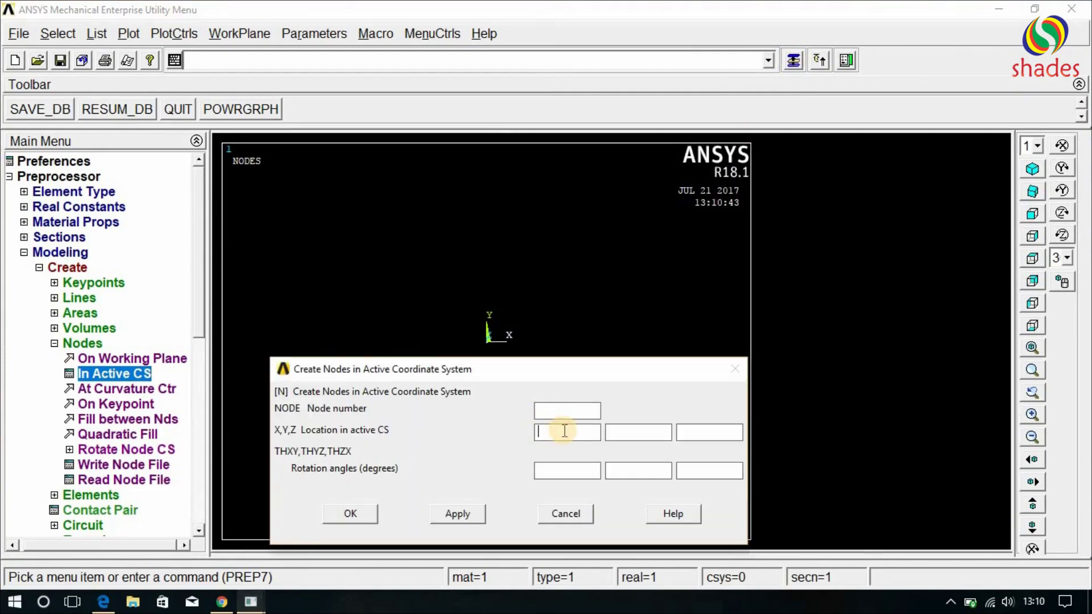
{"action": "type", "text": "1E-3"}
{"action": "left_click", "coordinate": [456, 515]}
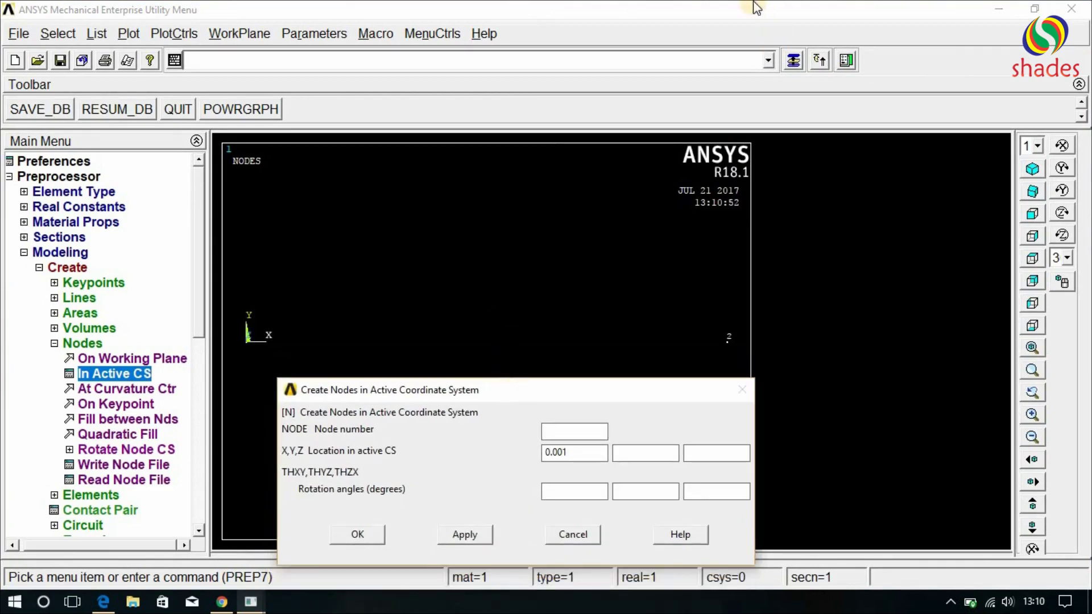
- Check the first layer's thickness in furnace wall.pdf and create the third node at X = 0.001+10E-2
{"action": "left_click", "coordinate": [108, 601]}
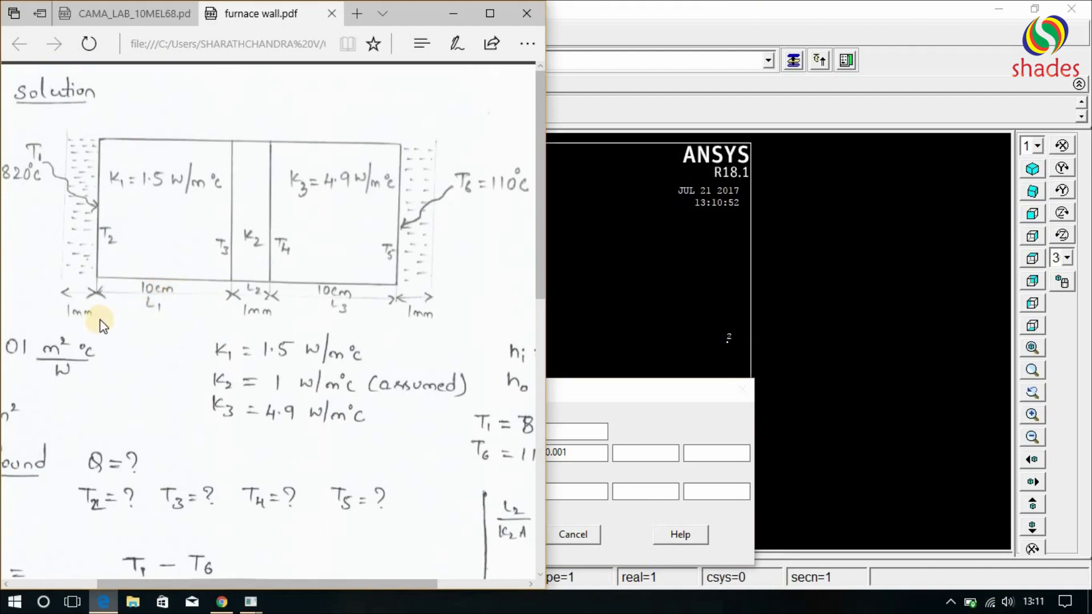
{"action": "left_click", "coordinate": [459, 22]}
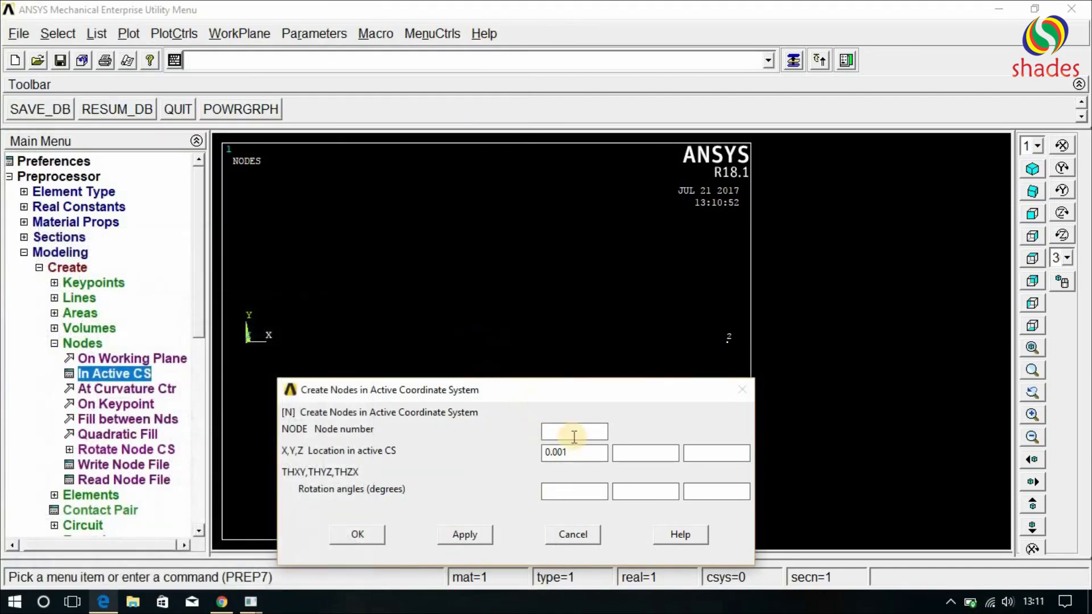
{"action": "type", "text": "+"}
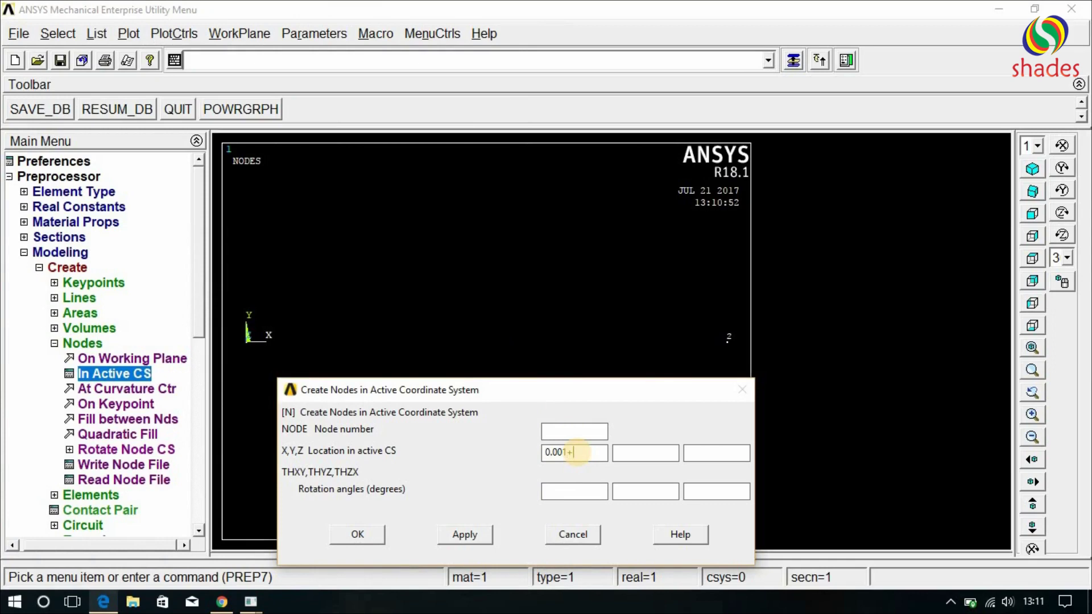
{"action": "type", "text": "10E-2"}
{"action": "left_click_drag", "start_coordinate": [525, 390], "coordinate": [525, 362]}
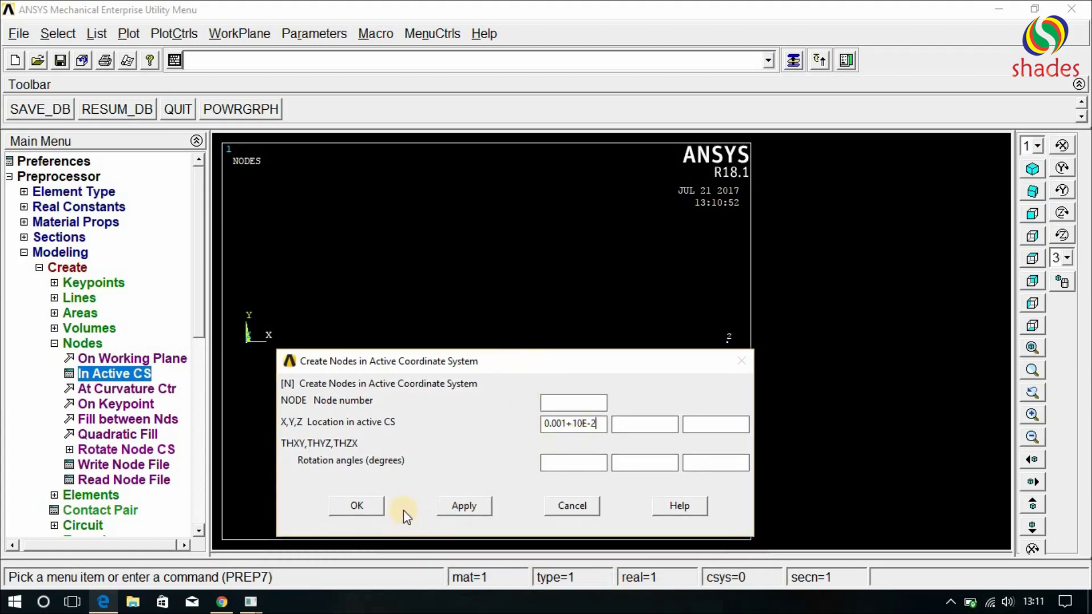
{"action": "left_click", "coordinate": [435, 506]}
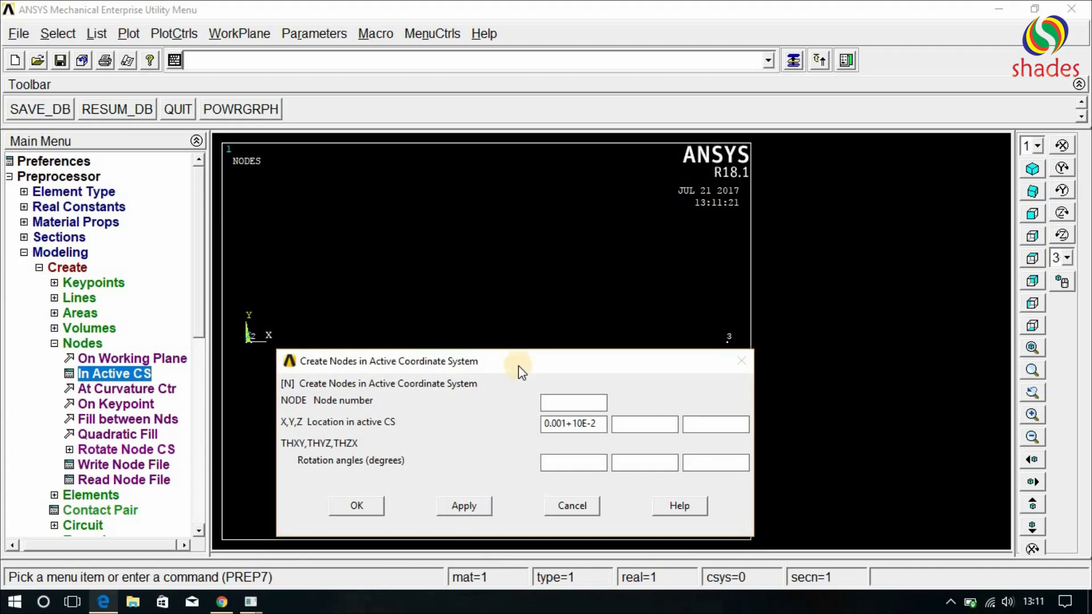
- Check the middle layer's thickness in furnace wall.pdf and create the fourth node at X = 0.001+10E-2+1E-3
{"action": "left_click", "coordinate": [103, 602]}
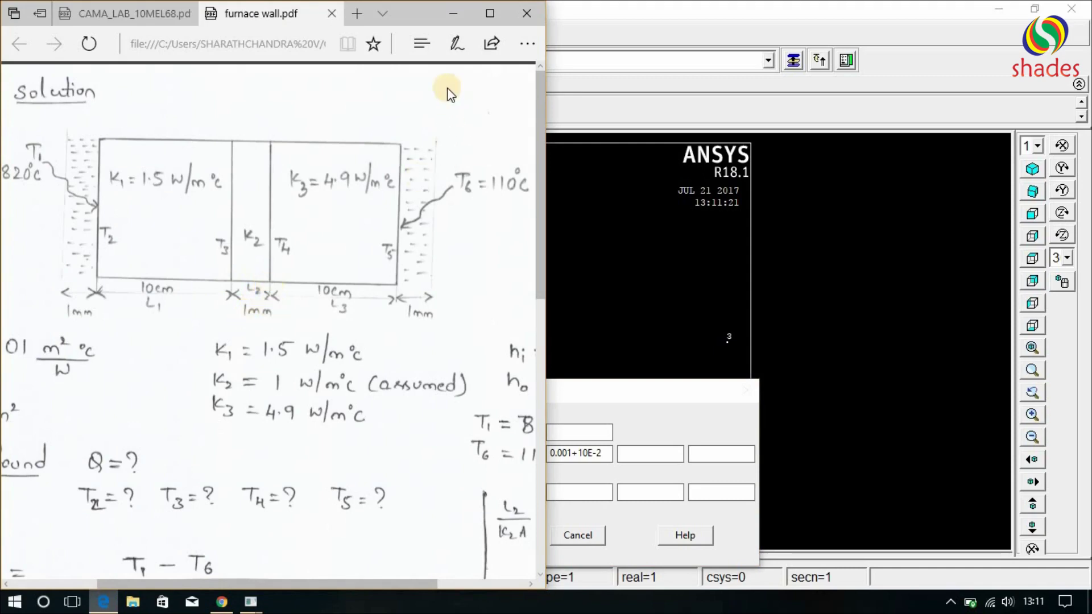
{"action": "left_click", "coordinate": [500, 109]}
{"action": "left_click", "coordinate": [598, 454]}
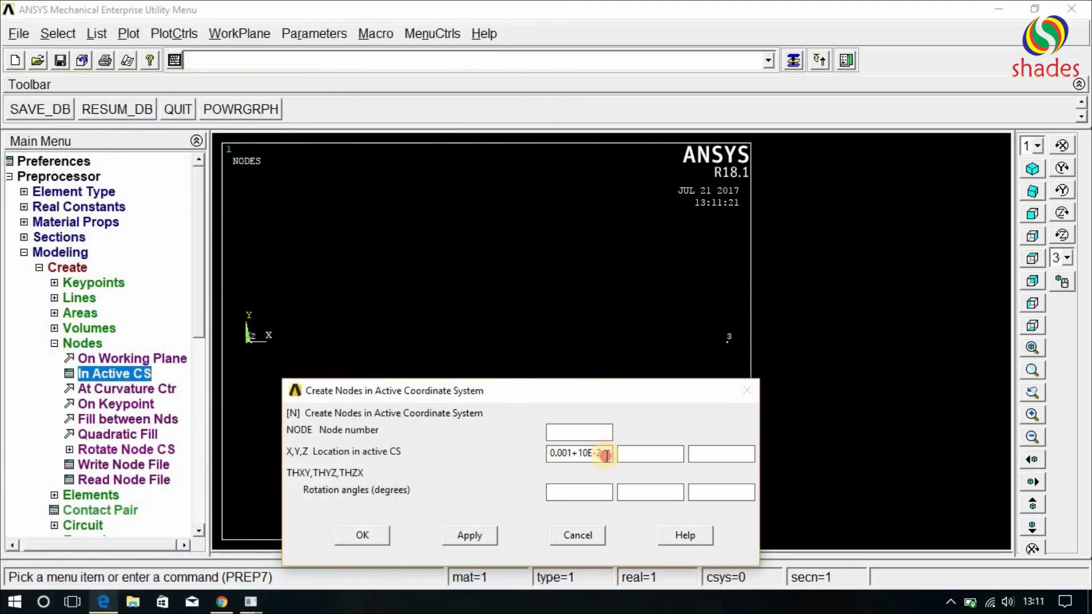
{"action": "type", "text": "+1E-3"}
{"action": "left_click", "coordinate": [485, 537]}
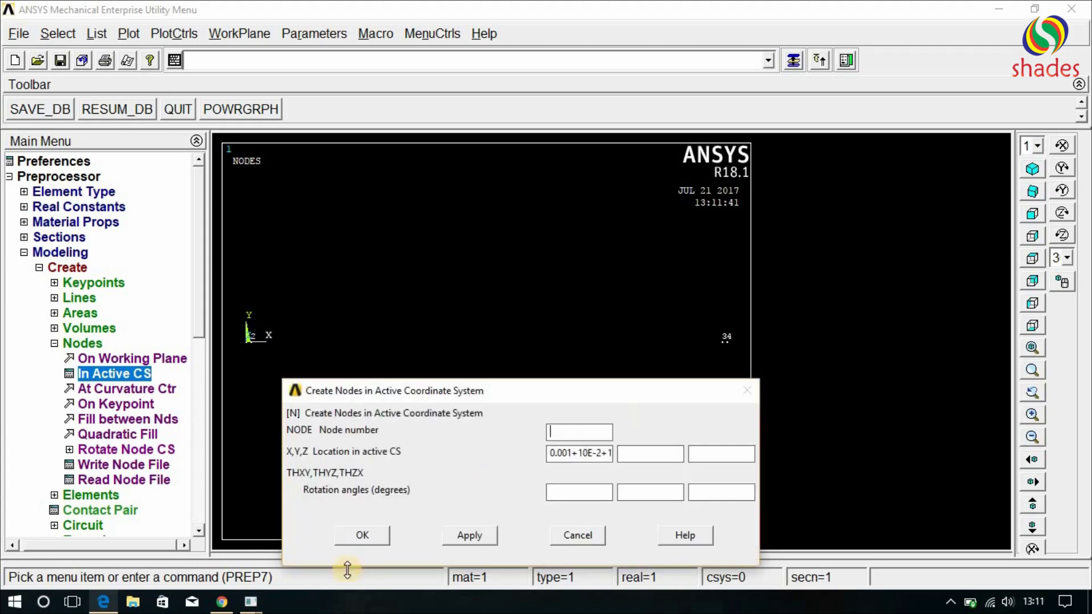
- Check the third layer's thickness in furnace wall.pdf and create the fifth node at X = 0.001+10E-2+1E-3+10E-2
{"action": "left_click", "coordinate": [103, 602]}
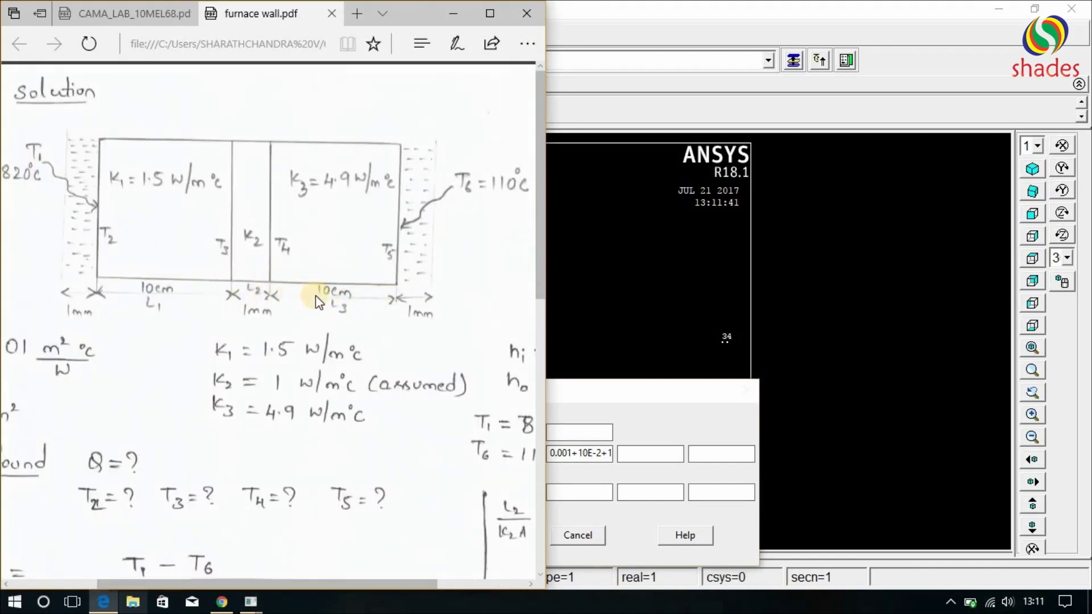
{"action": "left_click", "coordinate": [608, 453]}
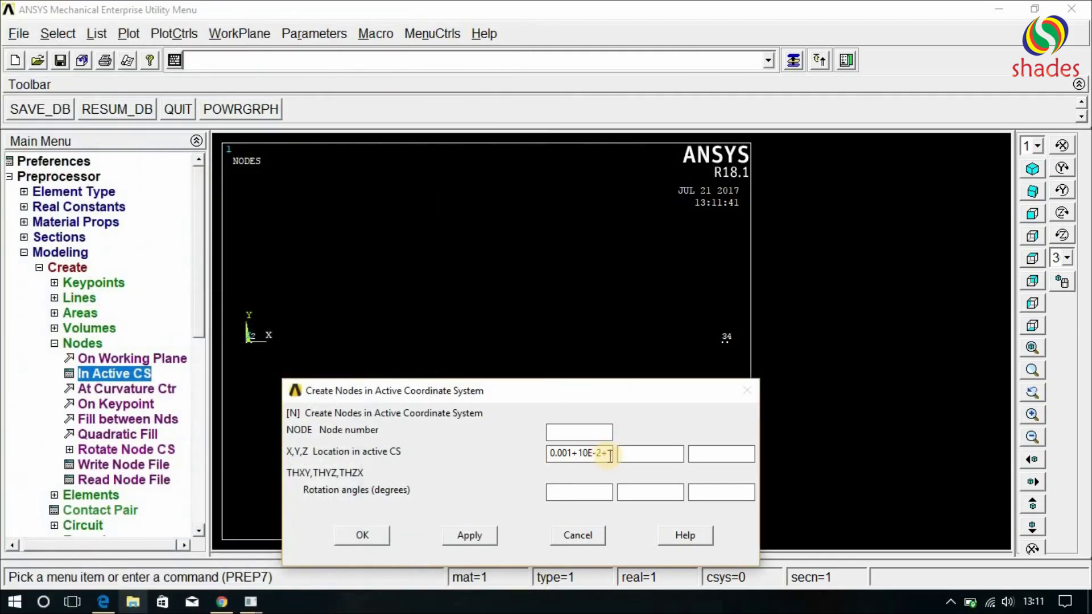
{"action": "type", "text": "E-3"}
{"action": "type", "text": "+10"}
{"action": "type", "text": "E-4"}
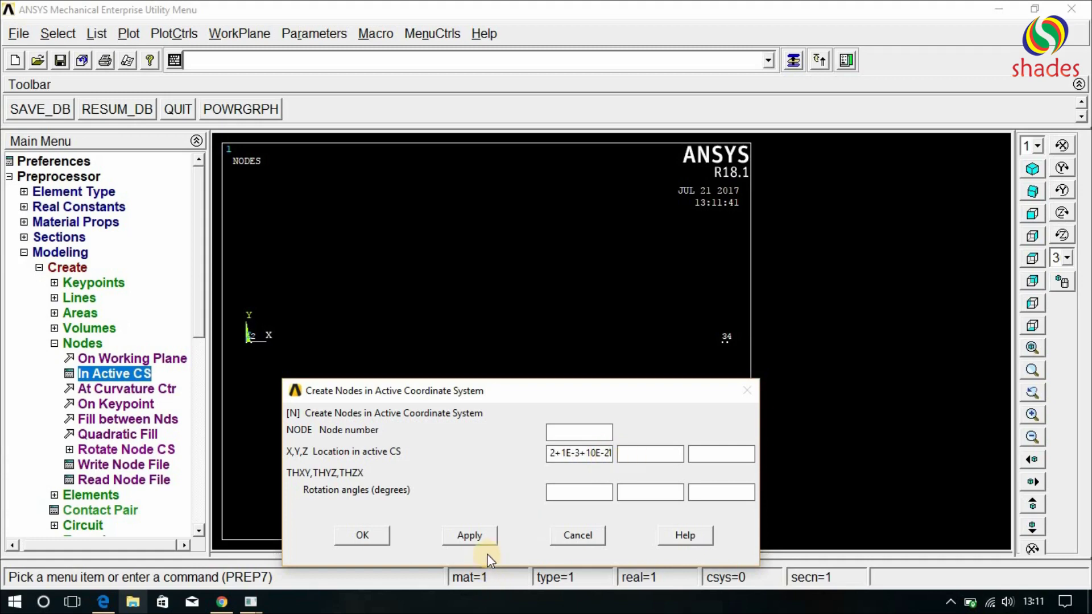
{"action": "left_click", "coordinate": [480, 535]}
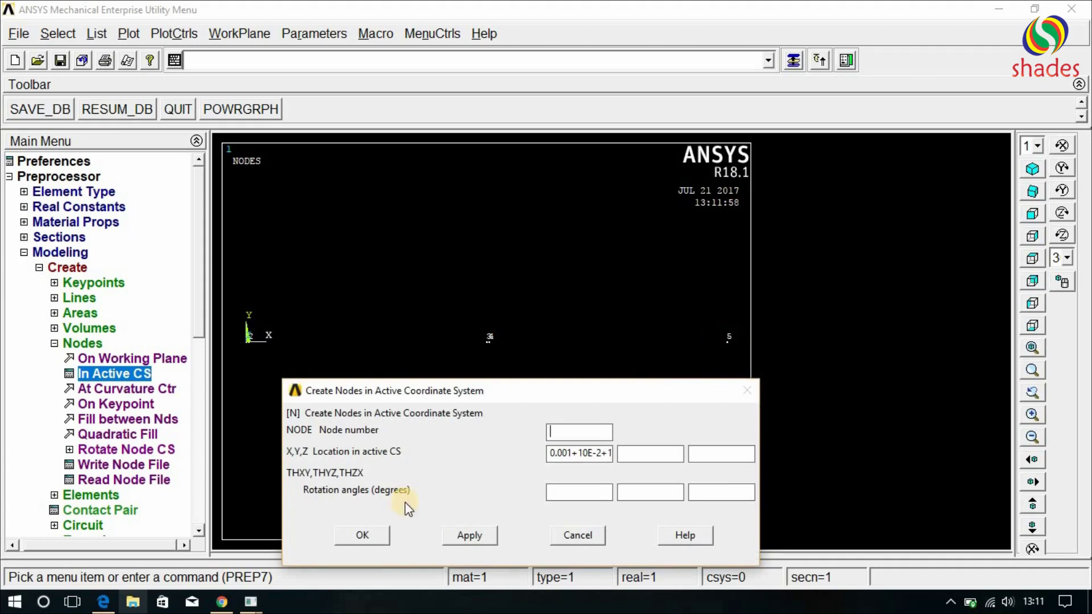
- Check the outer film thickness in furnace wall.pdf, create the sixth node 1 mm beyond the fifth, and finish creating nodes
{"action": "left_click", "coordinate": [103, 602]}
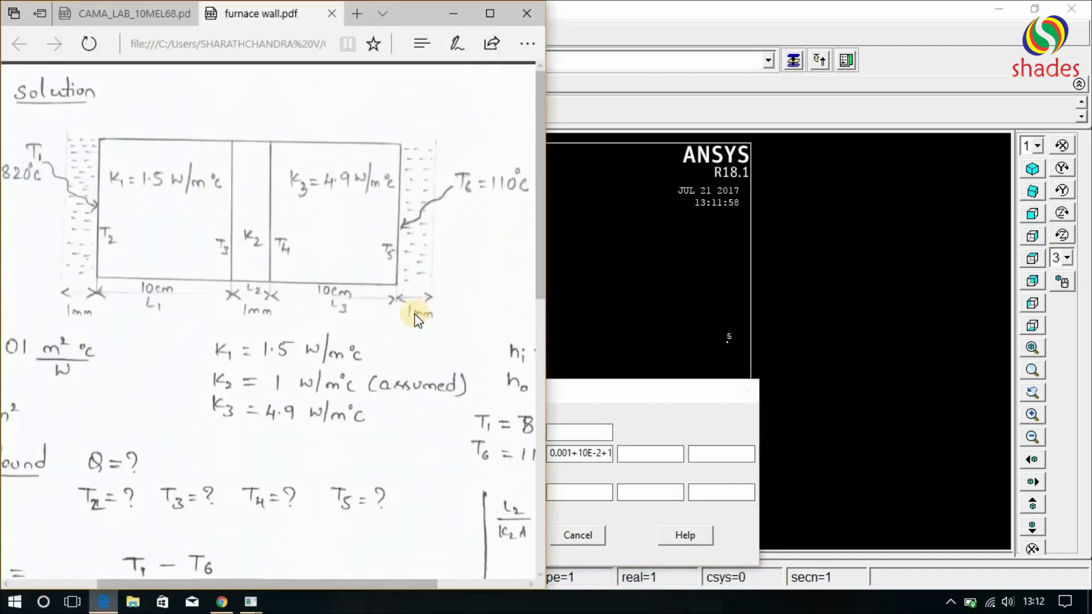
{"action": "left_click", "coordinate": [453, 13]}
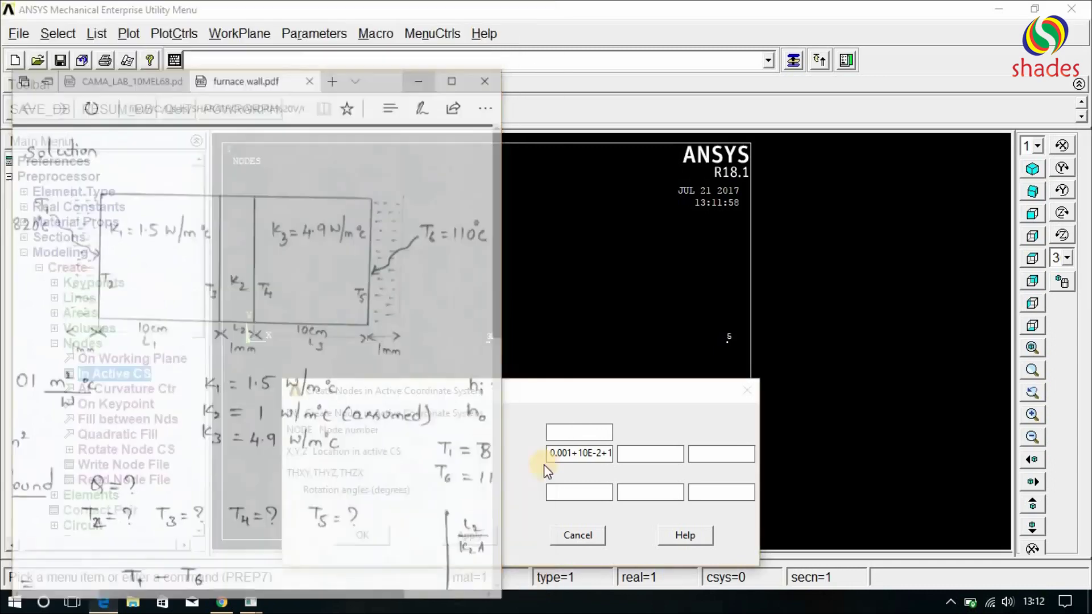
{"action": "left_click", "coordinate": [609, 453]}
{"action": "key", "text": "Right"}
{"action": "key", "text": "Right"}
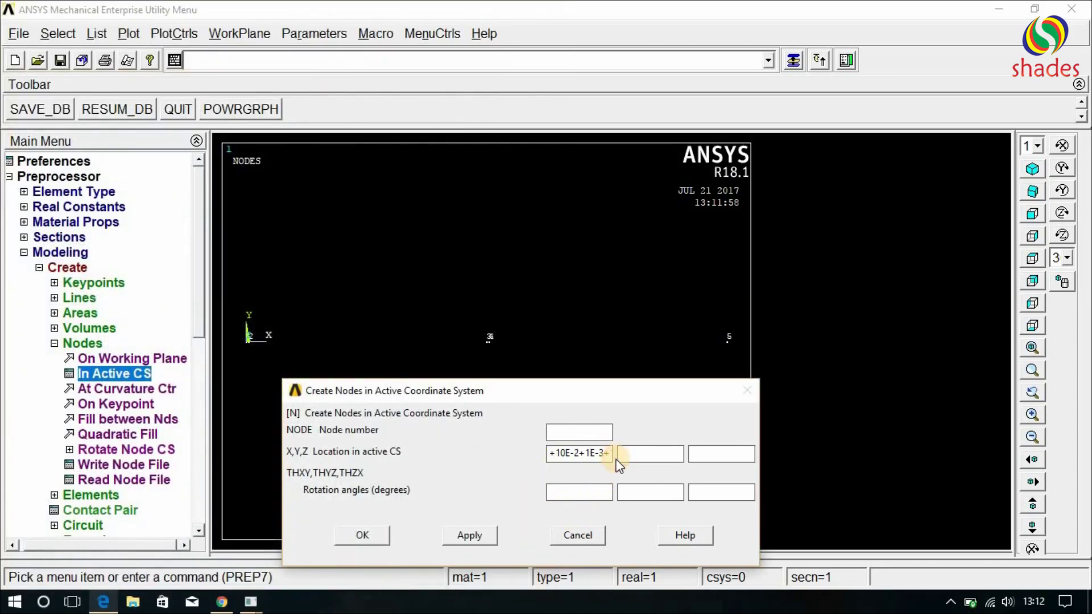
{"action": "key", "text": "Right"}
{"action": "key", "text": "Right"}
{"action": "key", "text": "Right"}
{"action": "key", "text": "Right"}
{"action": "key", "text": "Right"}
{"action": "key", "text": "Right"}
{"action": "key", "text": "Right"}
{"action": "key", "text": "Right"}
{"action": "key", "text": "Right"}
{"action": "key", "text": "Right"}
{"action": "key", "text": "Right"}
{"action": "key", "text": "Right"}
{"action": "key", "text": "Right"}
{"action": "left_click", "coordinate": [364, 534]}
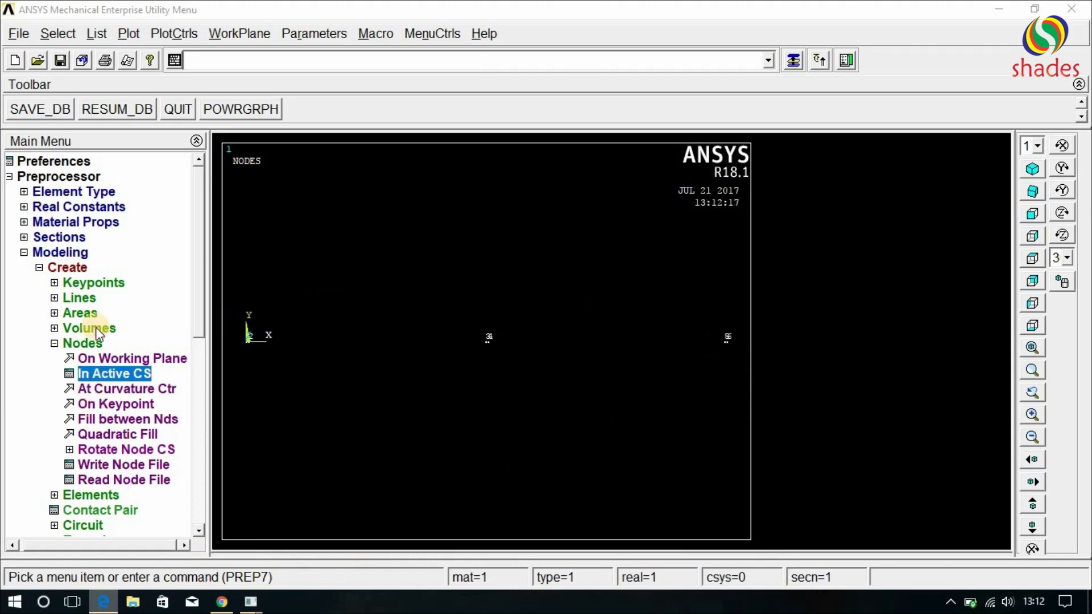
- Open the element attributes, consult the wall sketch in furnace wall.pdf, and set the element type number to 2 LINK34
{"action": "left_click", "coordinate": [69, 350]}
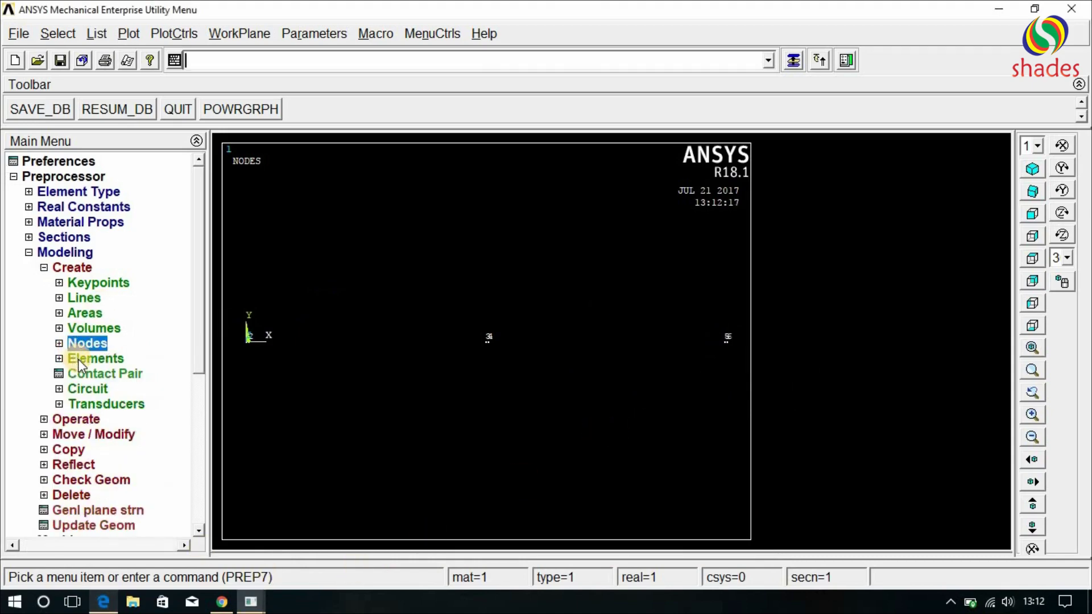
{"action": "left_click", "coordinate": [105, 374]}
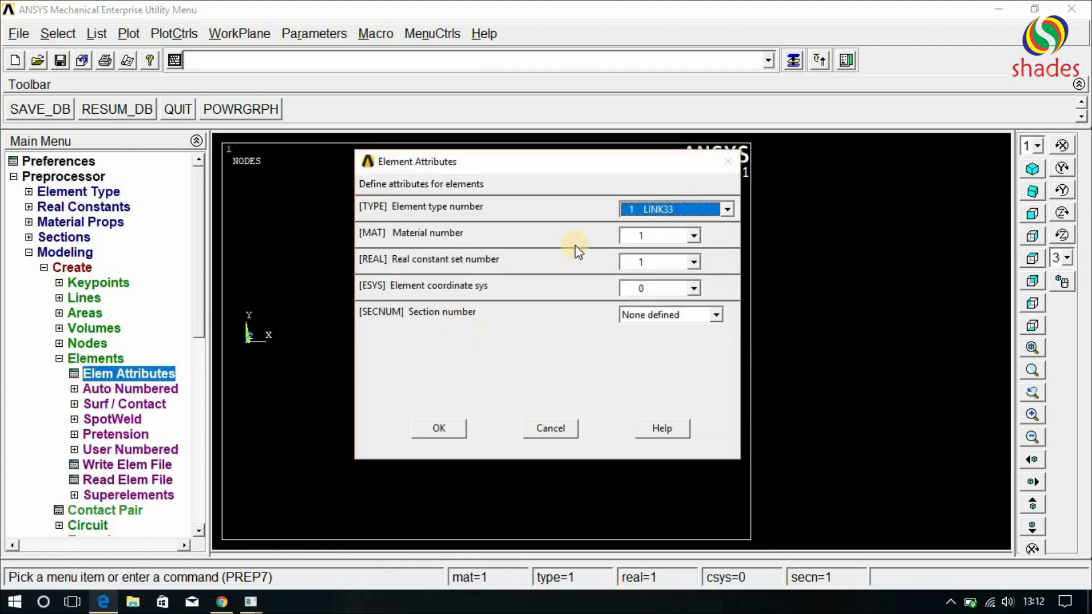
{"action": "left_click_drag", "start_coordinate": [565, 170], "coordinate": [610, 154]}
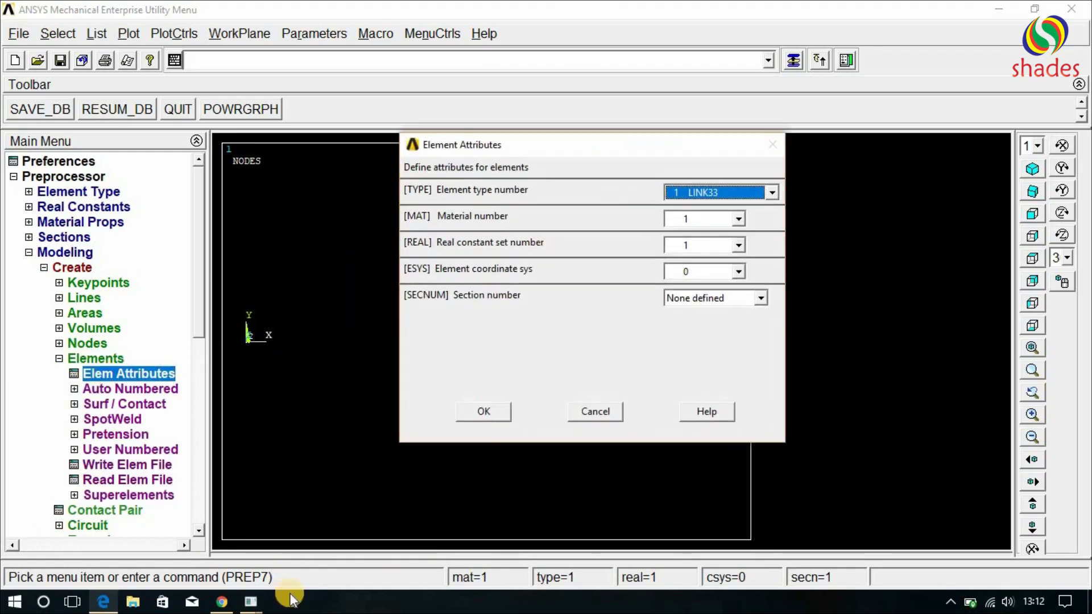
{"action": "left_click", "coordinate": [105, 602]}
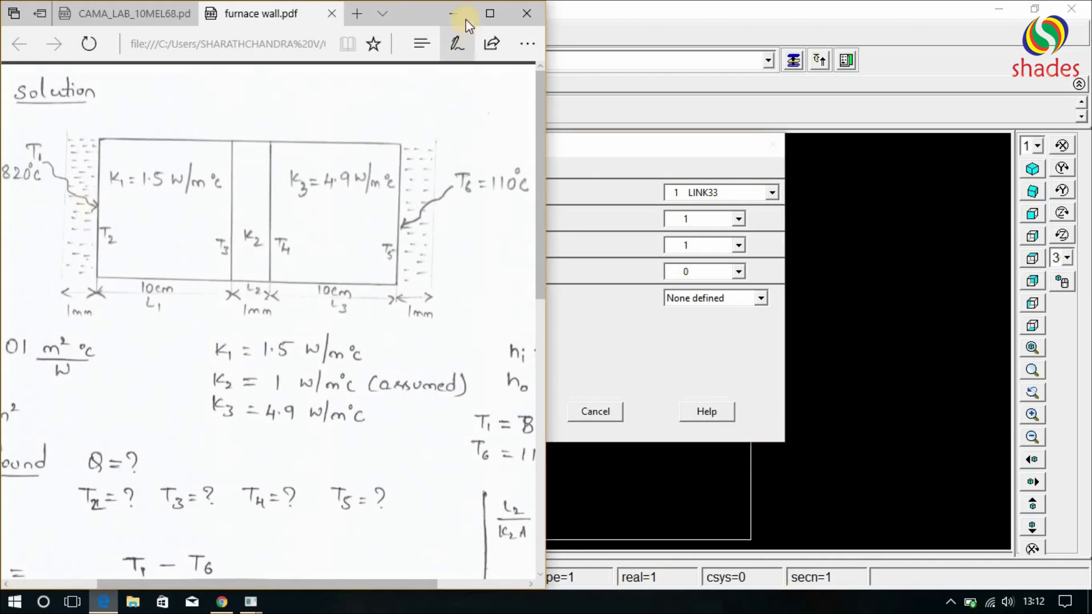
{"action": "left_click", "coordinate": [709, 192]}
{"action": "left_click", "coordinate": [709, 192]}
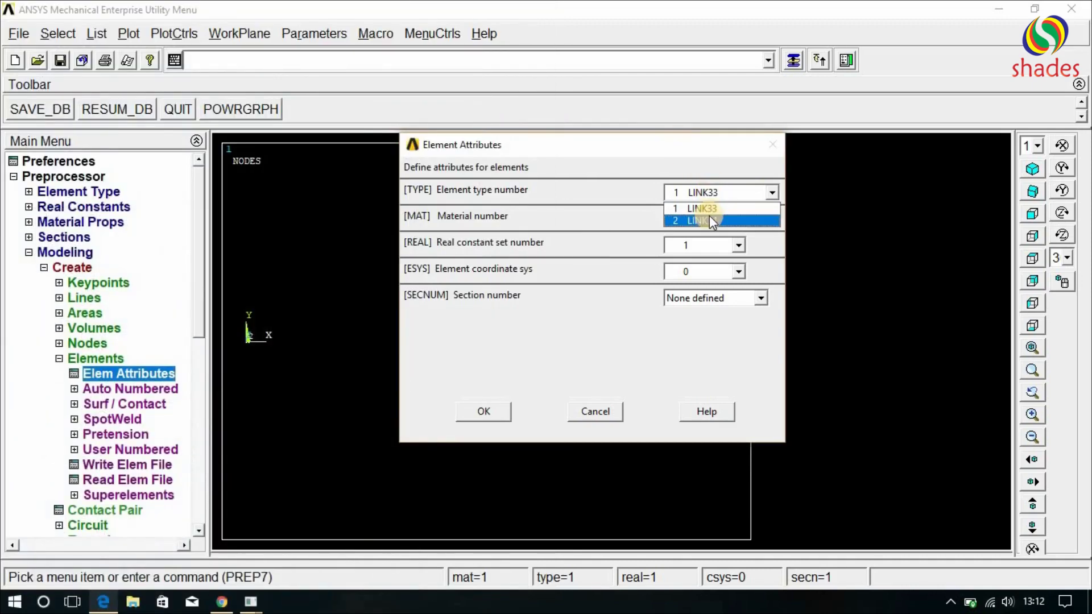
{"action": "left_click", "coordinate": [709, 218]}
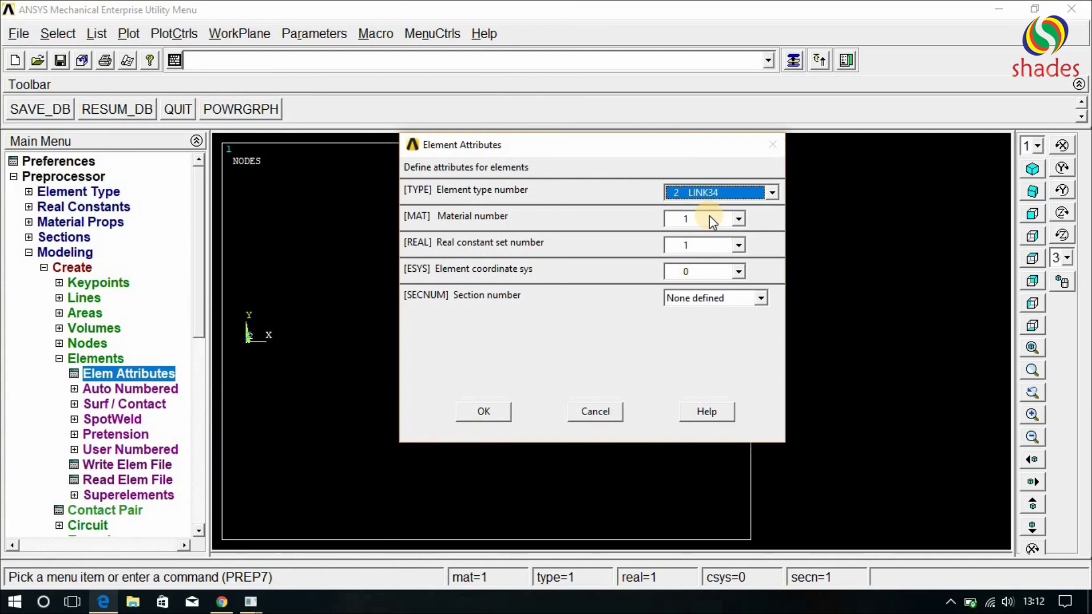
- Set the element attributes to material number 4 and real constant set number 2, and accept them
{"action": "left_click", "coordinate": [708, 219]}
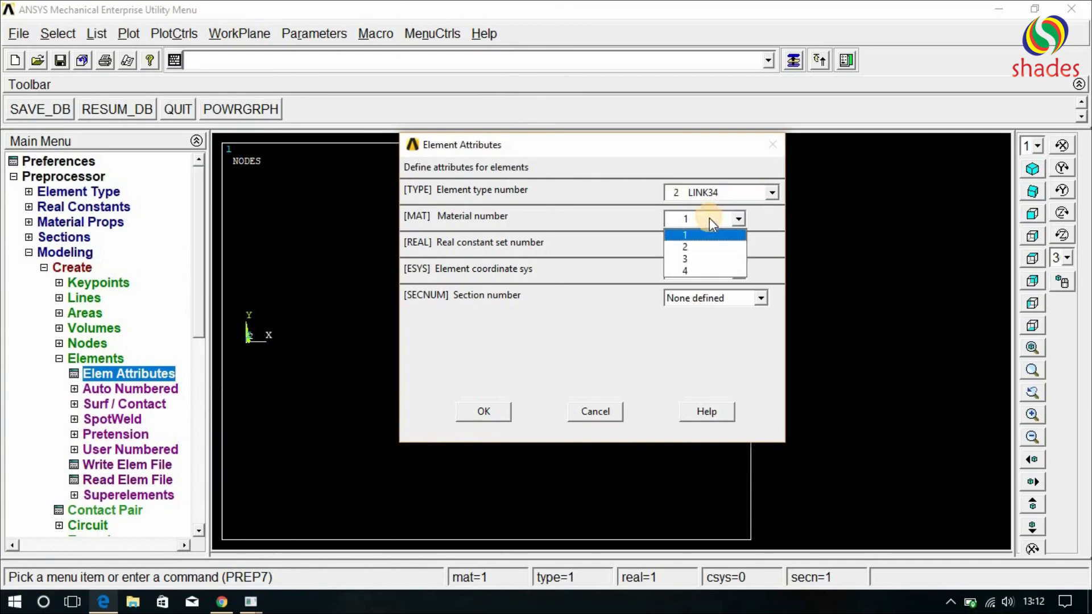
{"action": "left_click", "coordinate": [710, 271]}
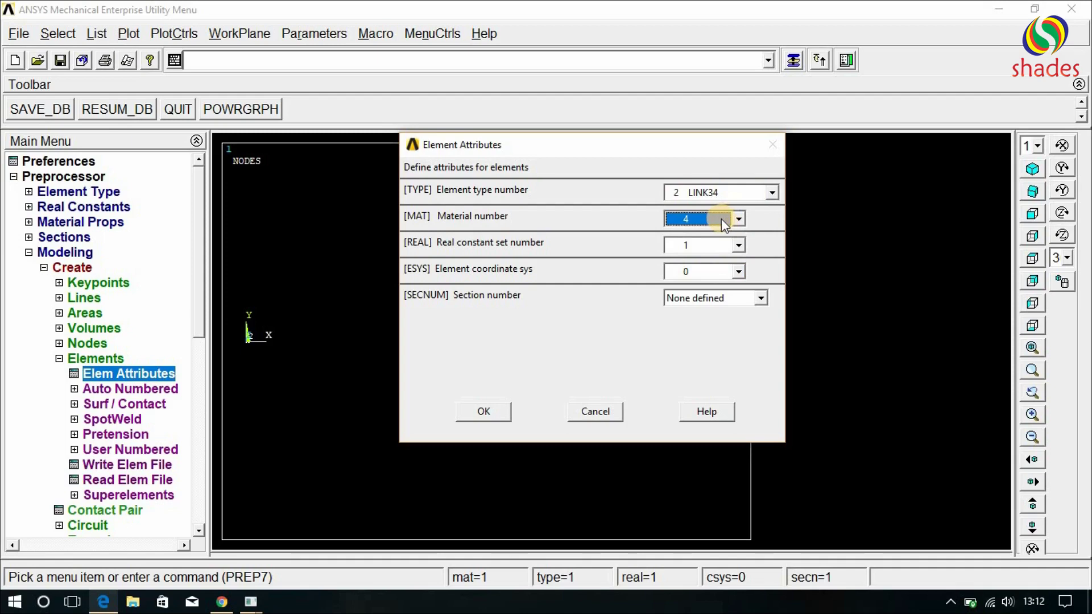
{"action": "left_click", "coordinate": [725, 225]}
{"action": "left_click", "coordinate": [699, 270]}
{"action": "left_click", "coordinate": [705, 245]}
{"action": "left_click", "coordinate": [708, 274]}
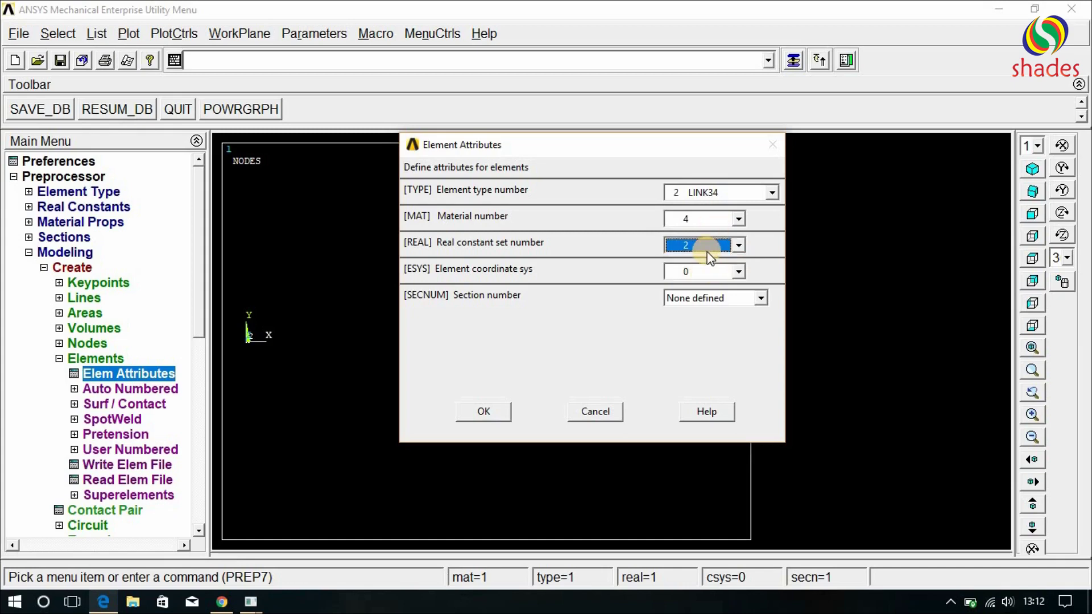
{"action": "left_click", "coordinate": [706, 246]}
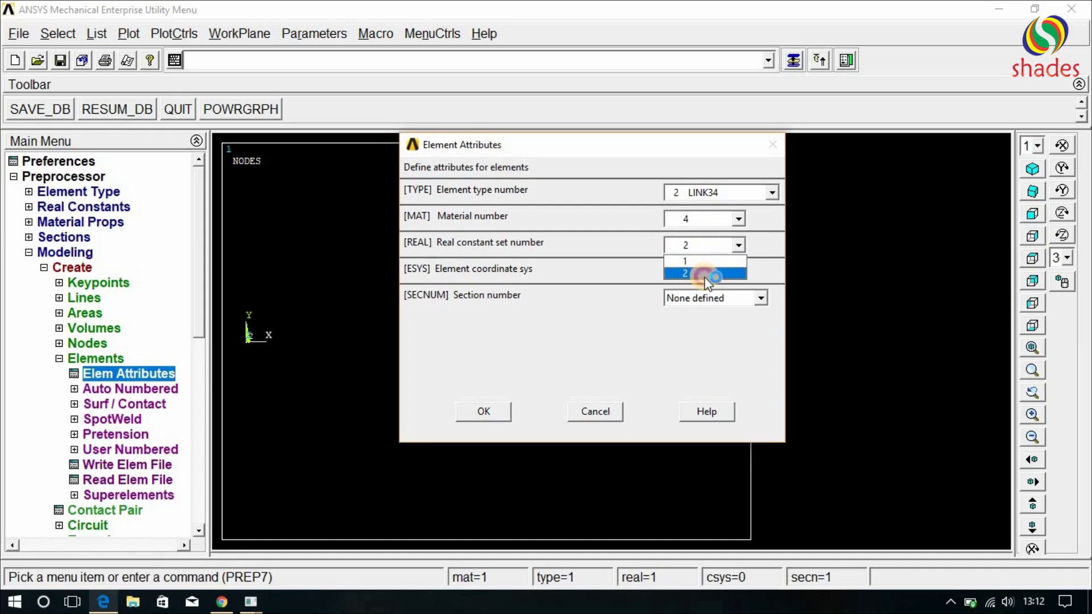
{"action": "left_click", "coordinate": [706, 276]}
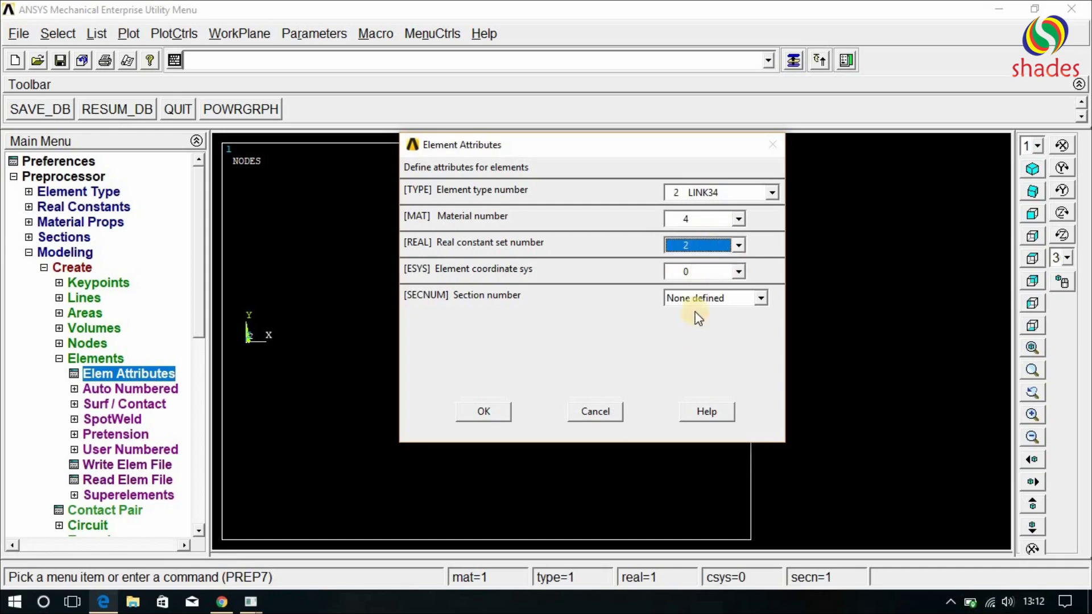
{"action": "left_click", "coordinate": [481, 407]}
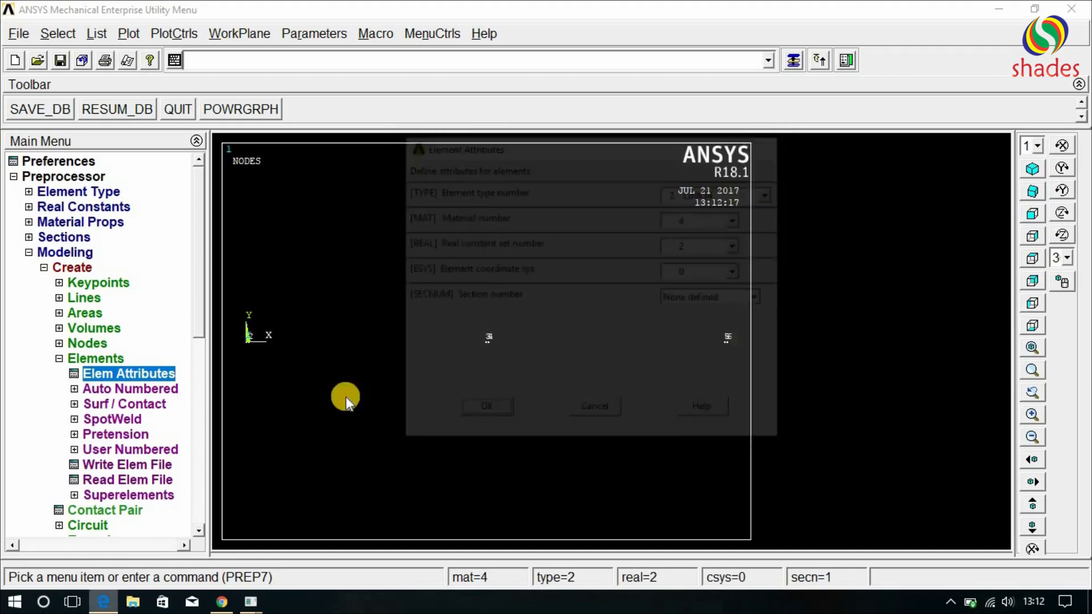
- Create an auto-numbered element through the first two nodes at the origin end of the model
{"action": "left_click", "coordinate": [109, 390]}
{"action": "left_click", "coordinate": [123, 407]}
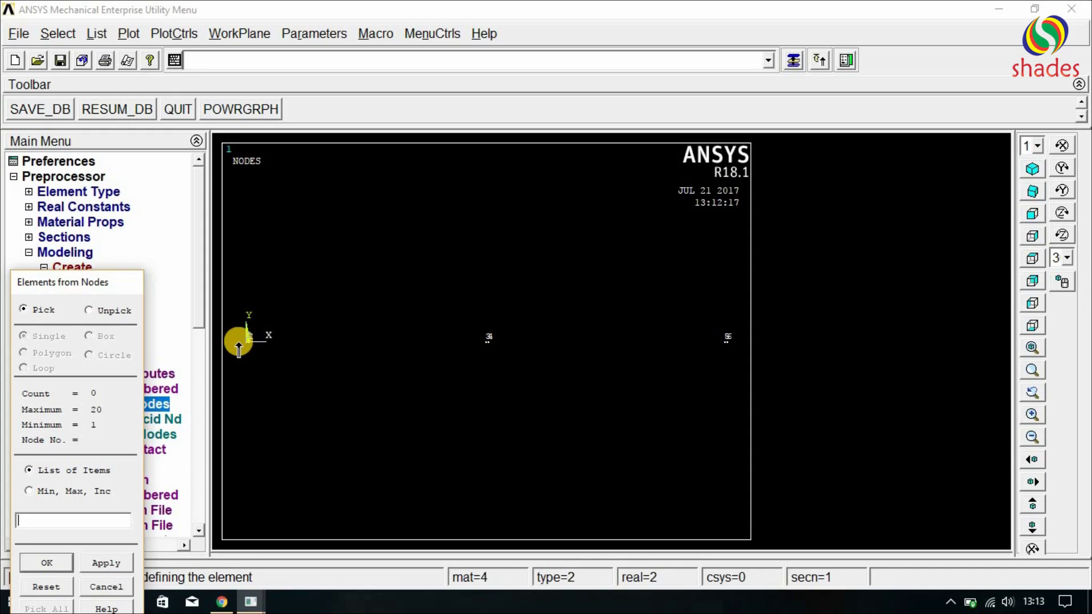
{"action": "left_click", "coordinate": [259, 345]}
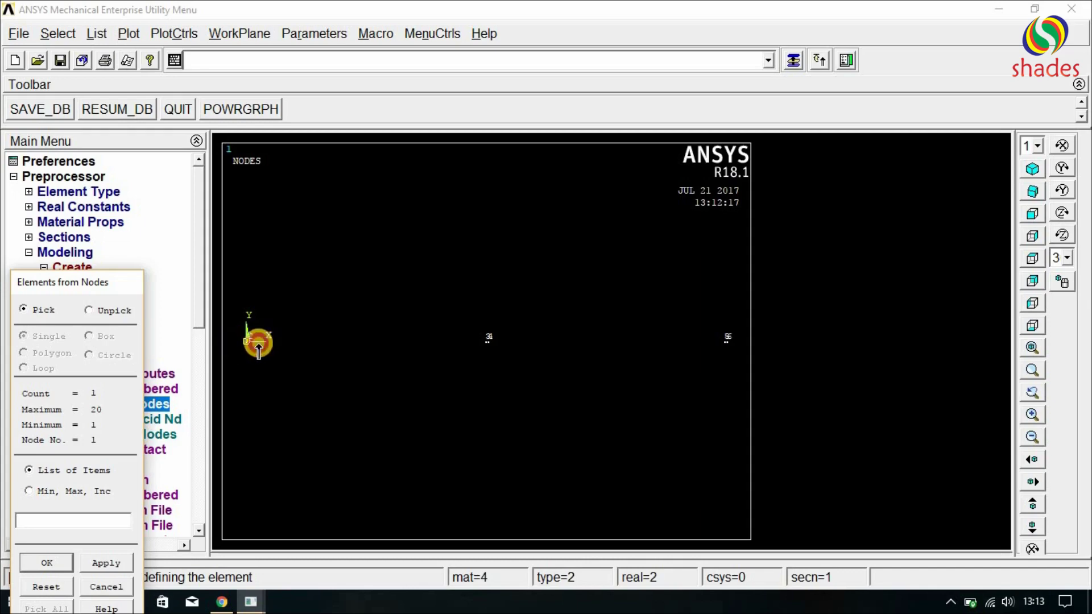
{"action": "left_click", "coordinate": [56, 559]}
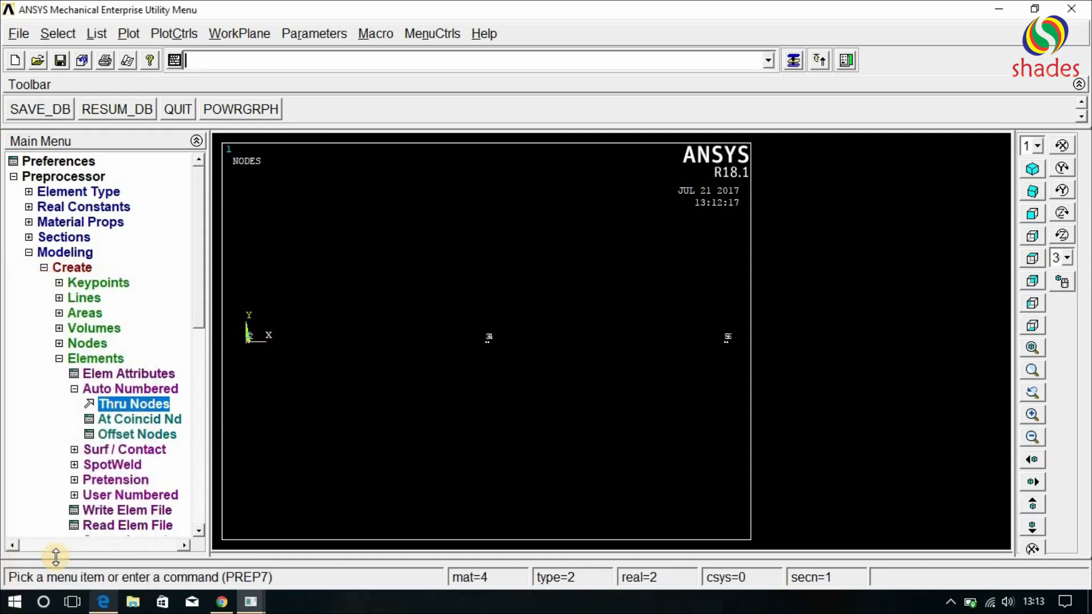
- Check the wall sketch in furnace wall.pdf and set the element attributes to type 1 LINK33, material number 1 and real constant set number 1
{"action": "left_click", "coordinate": [121, 376]}
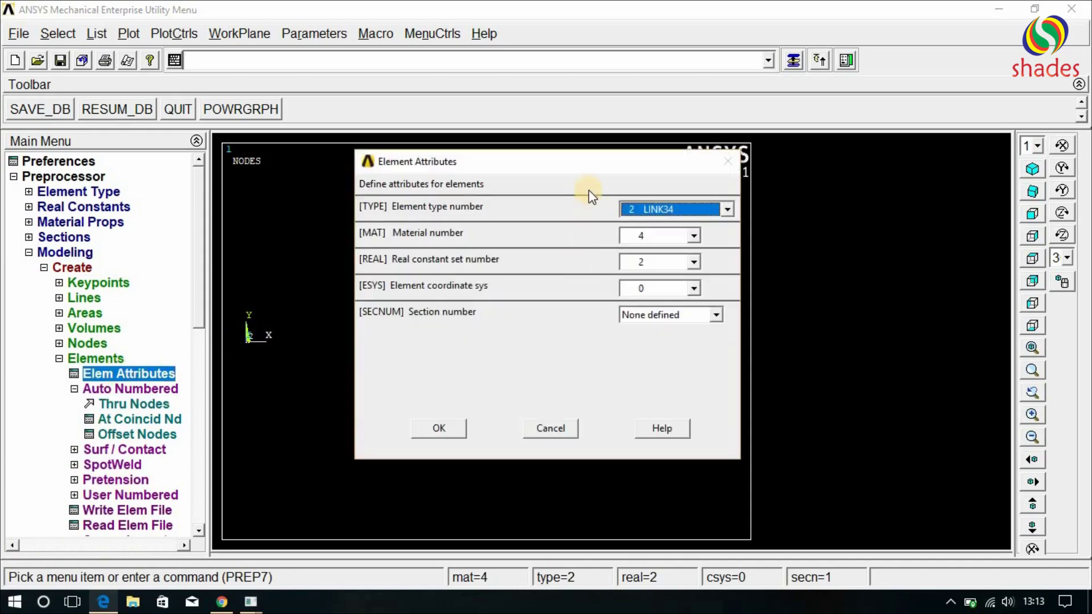
{"action": "left_click", "coordinate": [103, 602]}
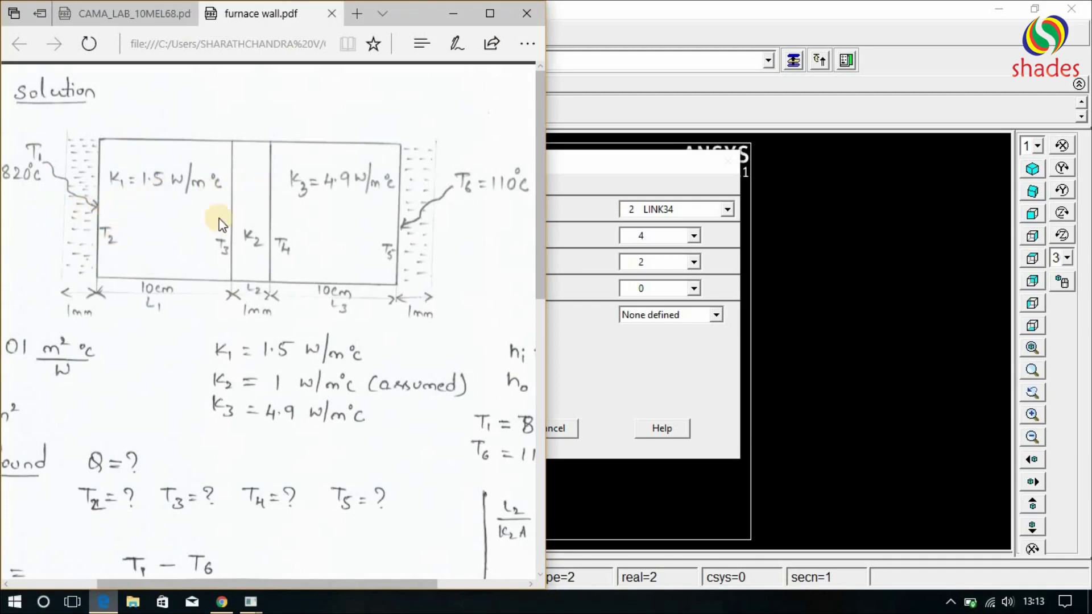
{"action": "left_click", "coordinate": [449, 18]}
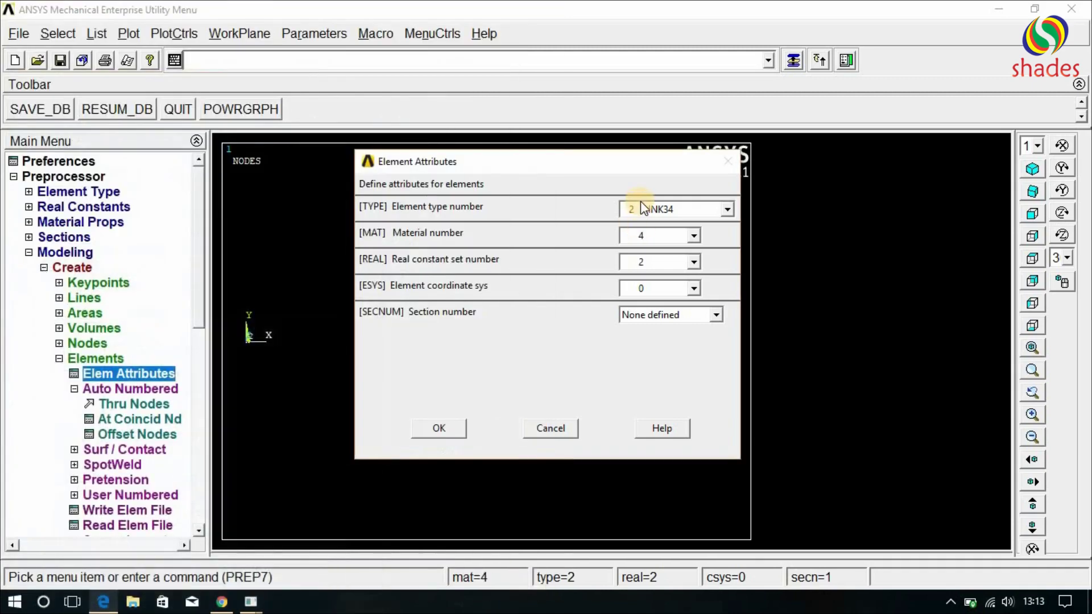
{"action": "left_click", "coordinate": [660, 209]}
{"action": "left_click", "coordinate": [664, 225]}
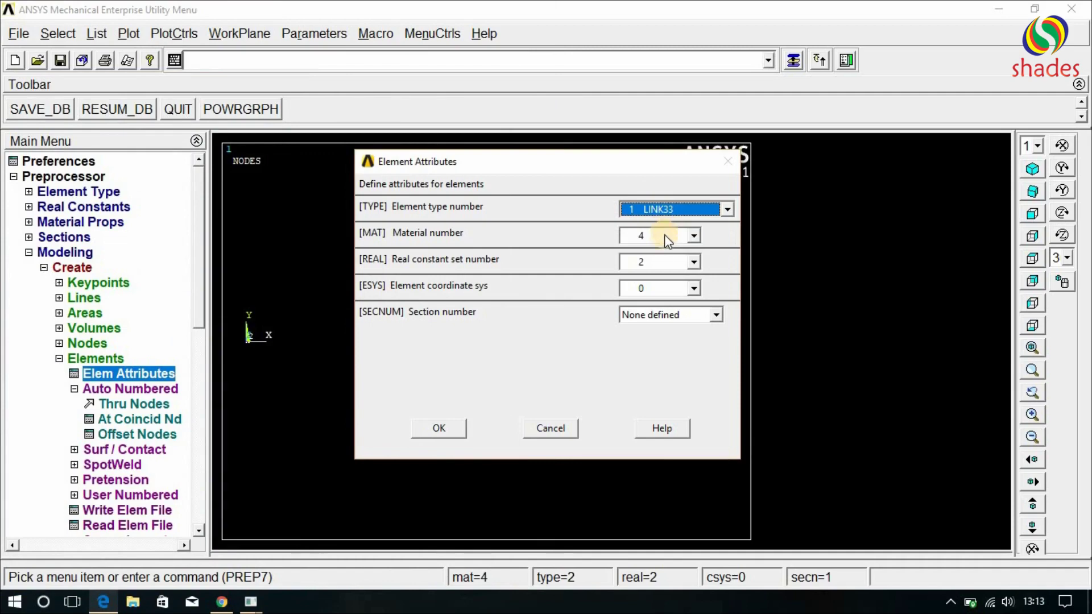
{"action": "left_click", "coordinate": [666, 240]}
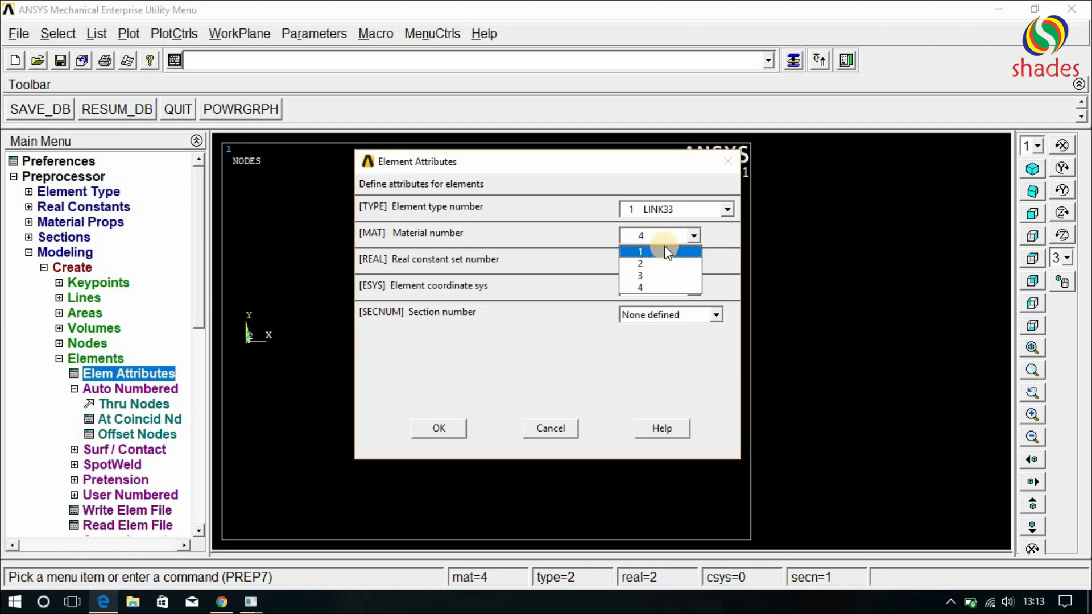
{"action": "left_click", "coordinate": [667, 253]}
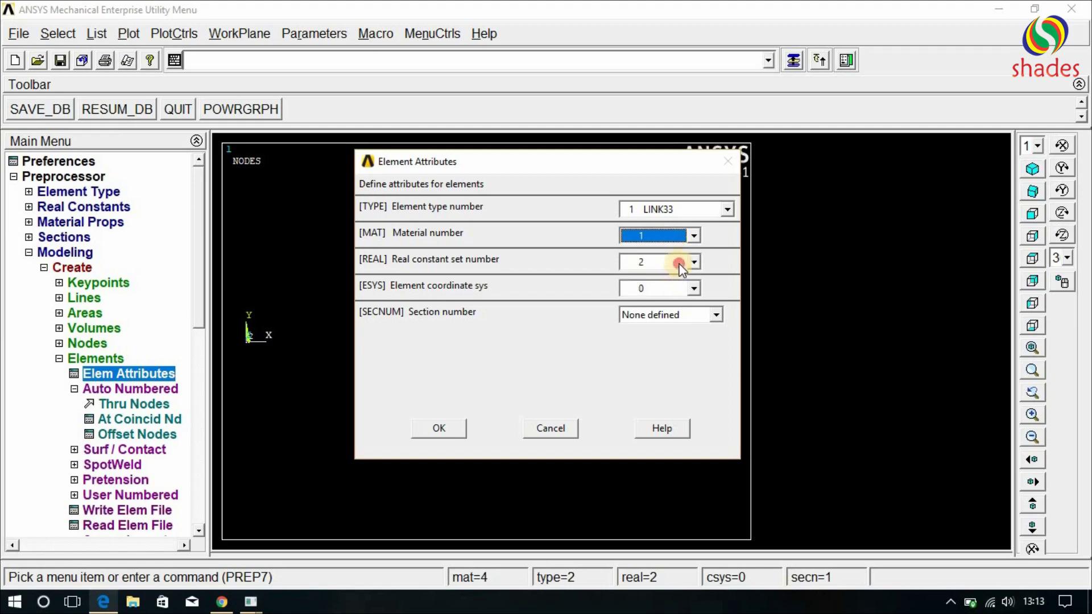
{"action": "left_click", "coordinate": [672, 262]}
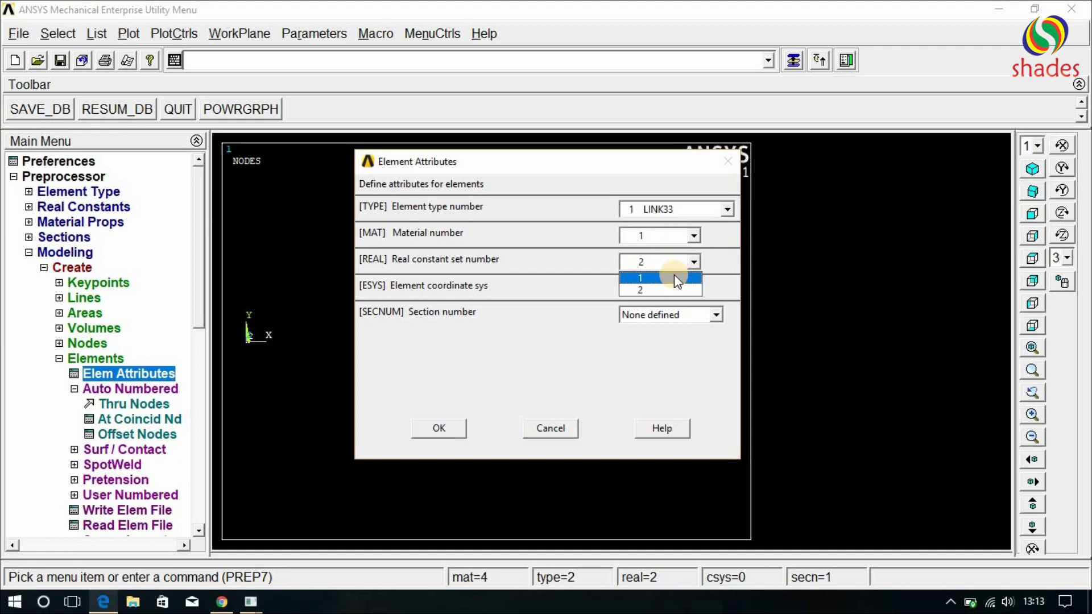
{"action": "left_click", "coordinate": [674, 278]}
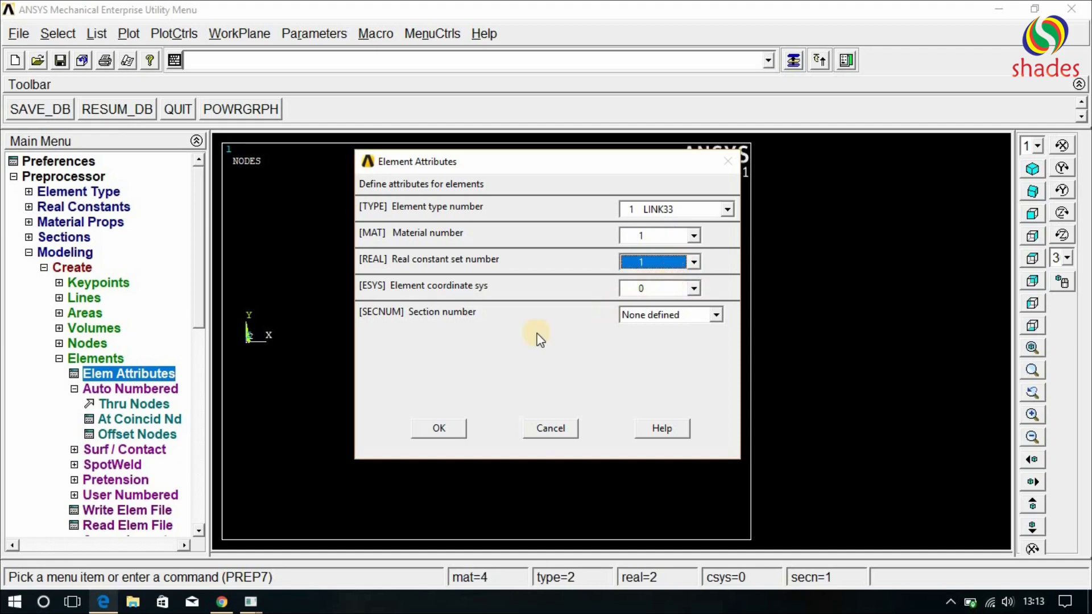
{"action": "left_click", "coordinate": [442, 424]}
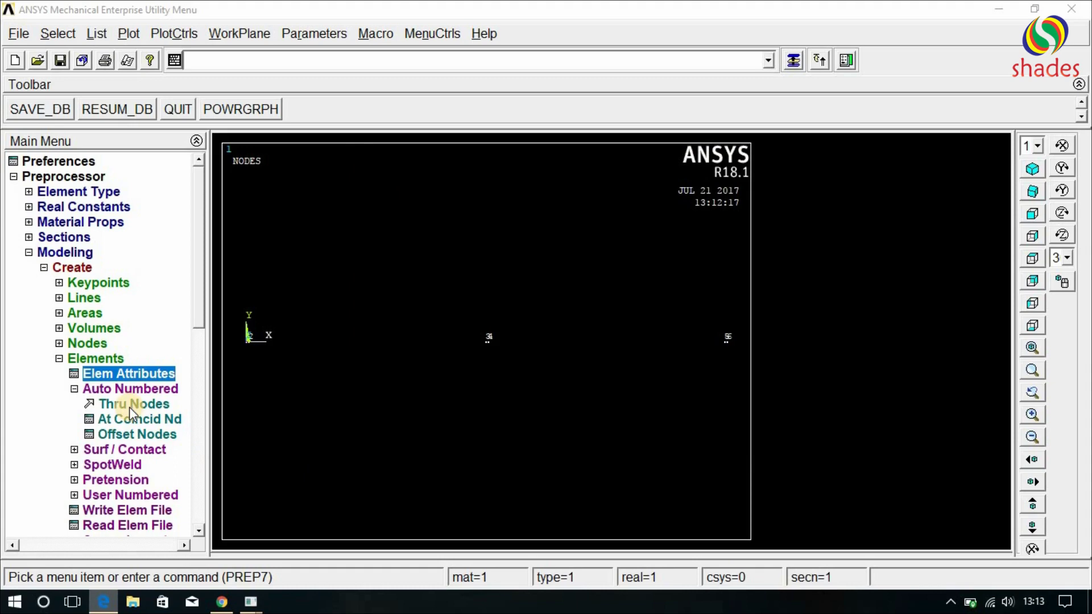
- Create an auto-numbered element through nodes 2 and 3, spanning the first wall layer
{"action": "left_click", "coordinate": [131, 406]}
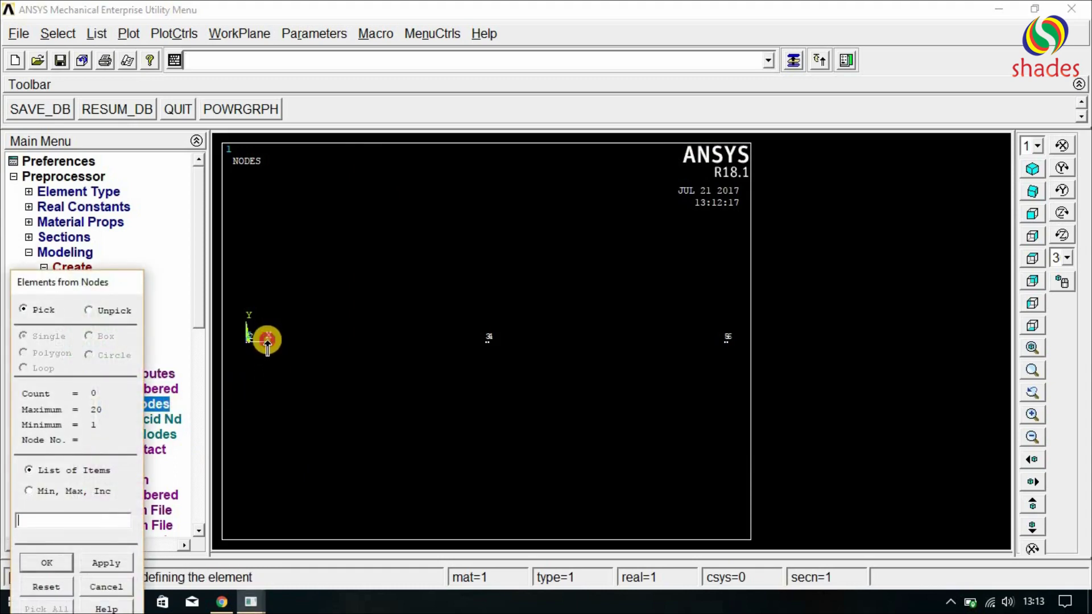
{"action": "left_click", "coordinate": [267, 340]}
{"action": "left_click", "coordinate": [477, 345]}
{"action": "left_click", "coordinate": [32, 561]}
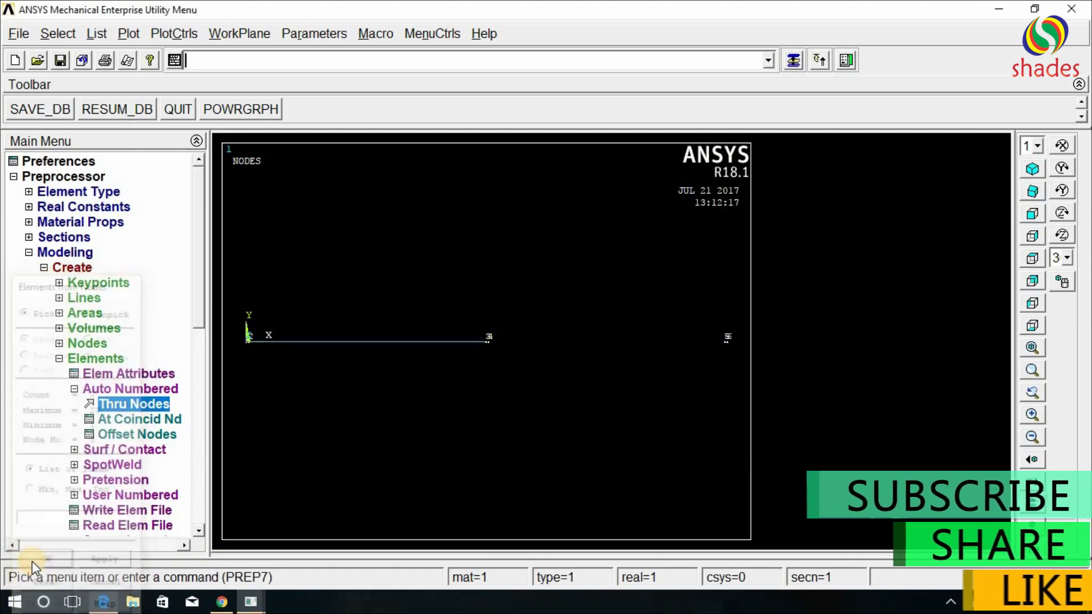
- Set the element attributes to material number 2, keeping element type 1 LINK33 and real constant set 1
{"action": "left_click", "coordinate": [114, 375]}
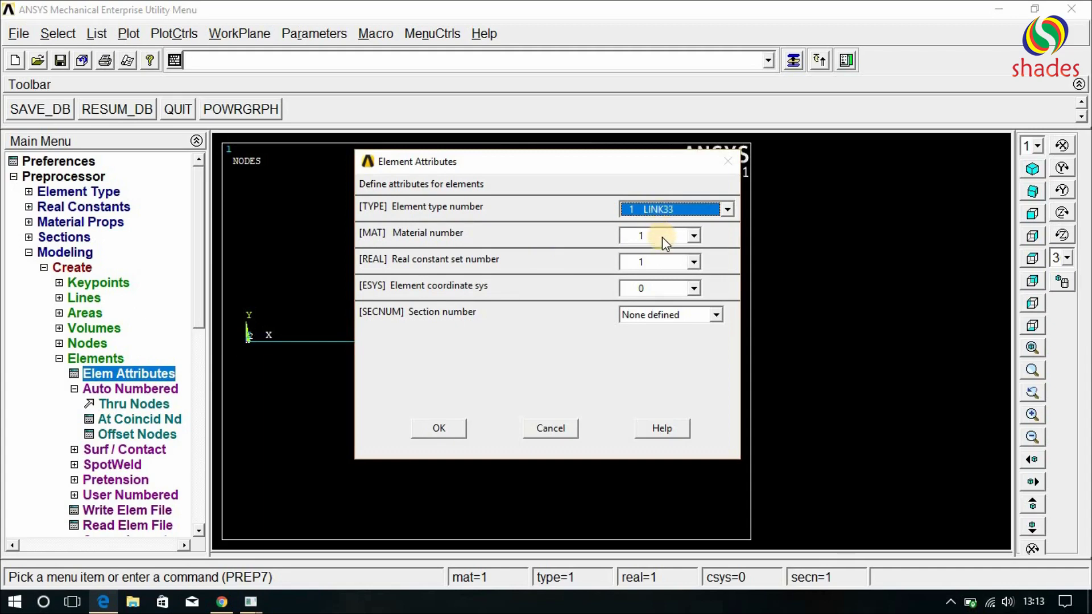
{"action": "left_click", "coordinate": [662, 237]}
{"action": "left_click", "coordinate": [654, 264]}
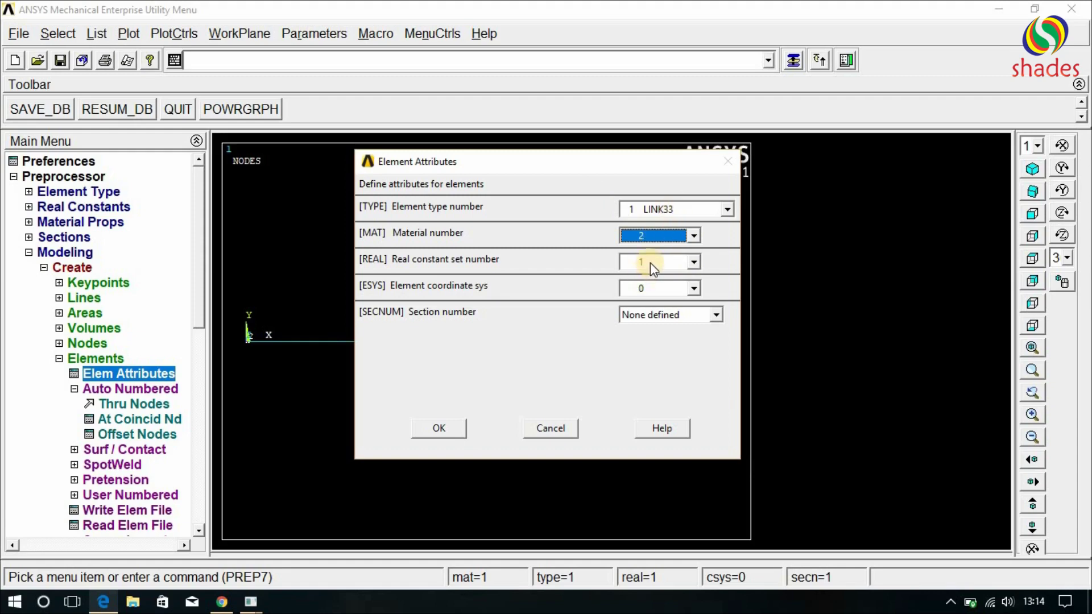
{"action": "left_click", "coordinate": [445, 428]}
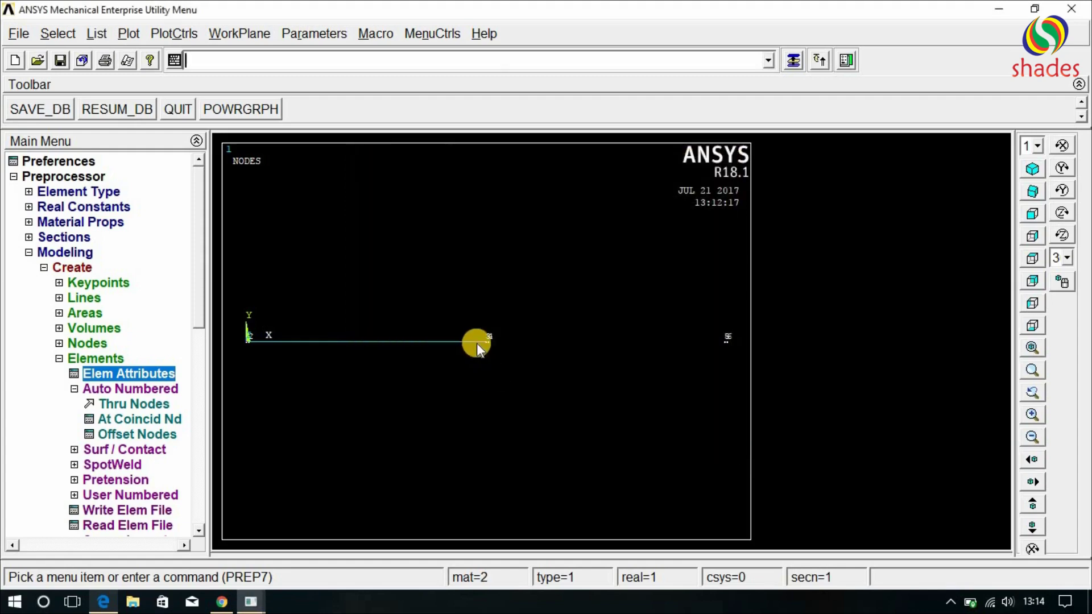
- Create an auto-numbered element through nodes 3 and 4 at the middle of the model
{"action": "left_click", "coordinate": [132, 405]}
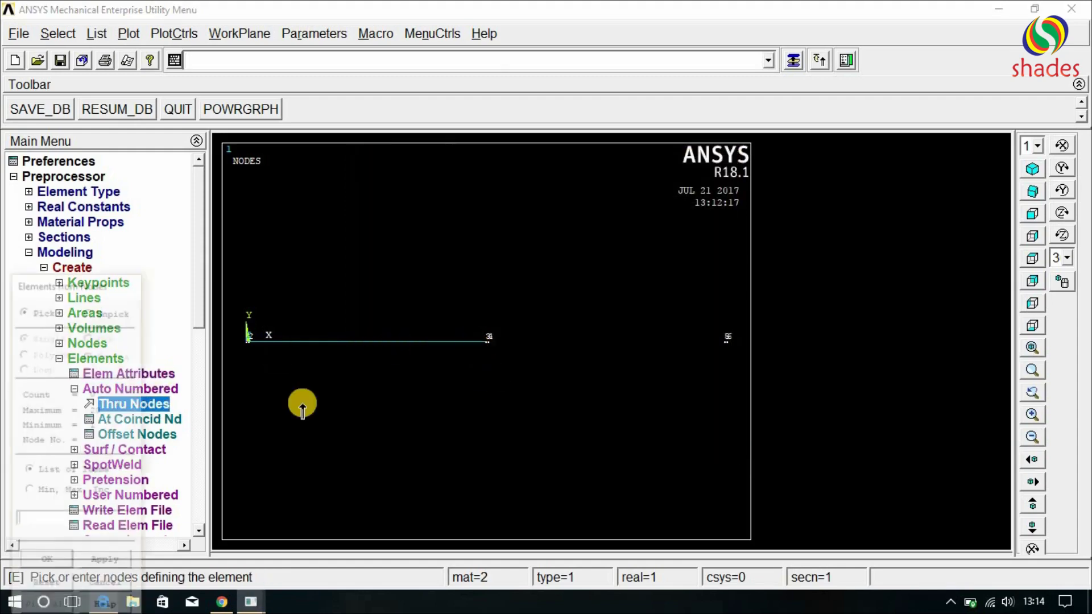
{"action": "left_click", "coordinate": [477, 344]}
{"action": "left_click", "coordinate": [496, 341]}
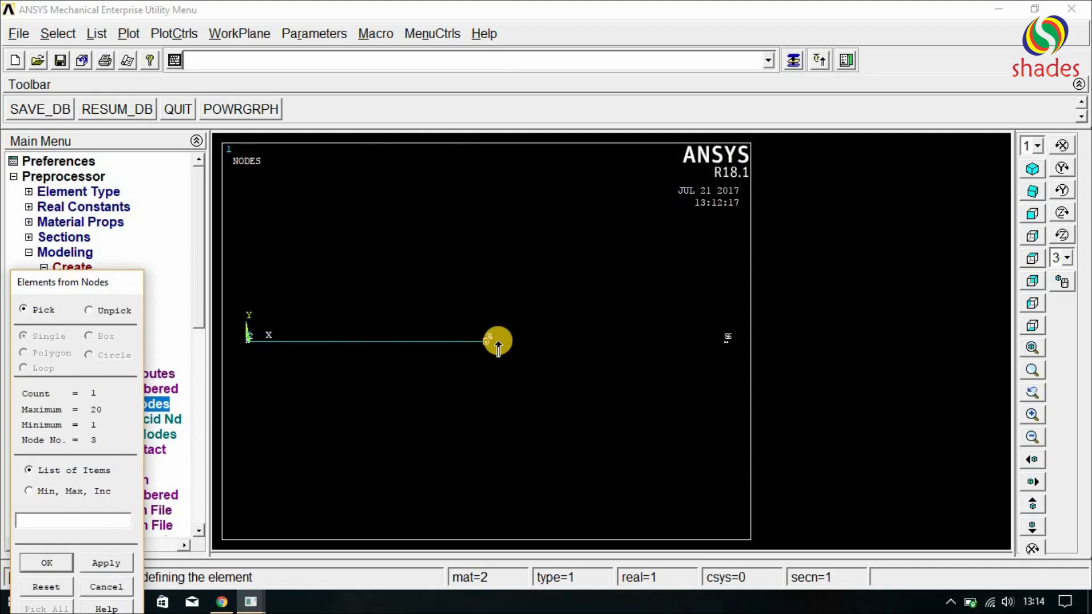
{"action": "left_click", "coordinate": [46, 563]}
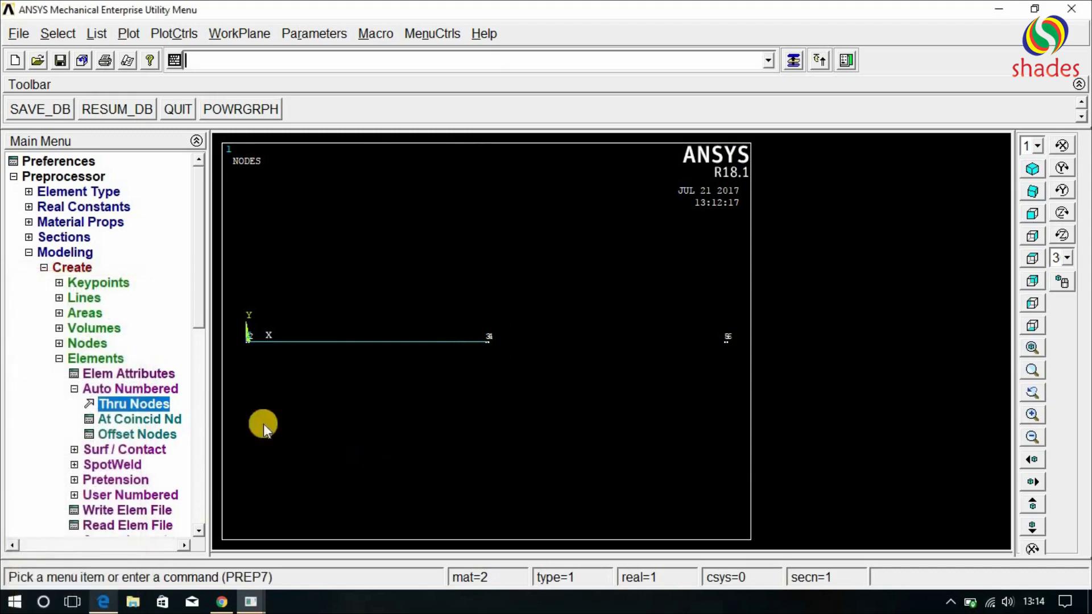
- Check the third wall layer in furnace wall.pdf and set the element attributes to material number 3
{"action": "left_click", "coordinate": [131, 377]}
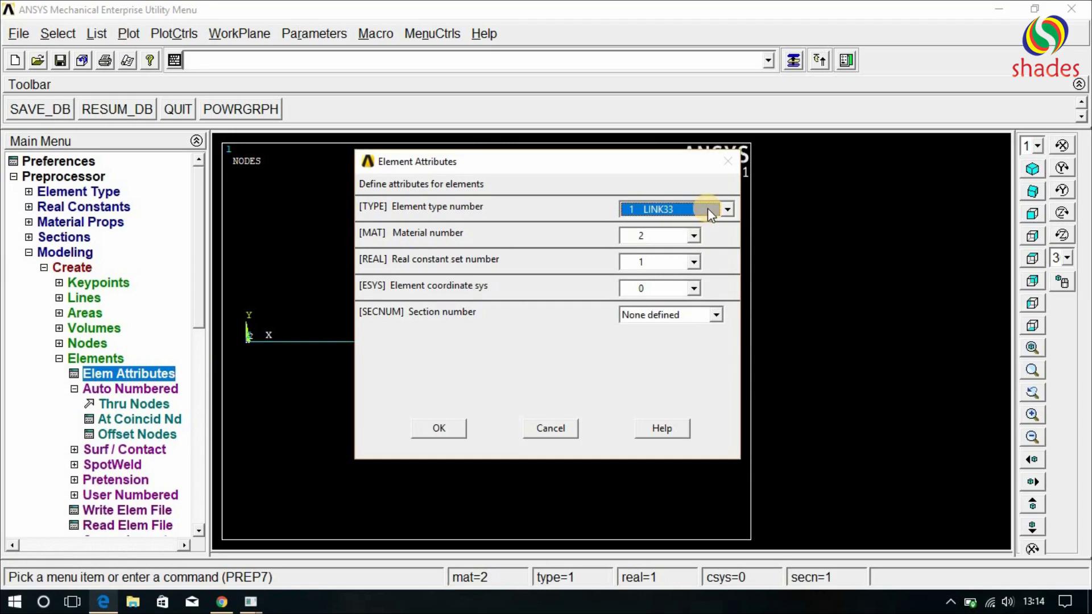
{"action": "left_click", "coordinate": [103, 602]}
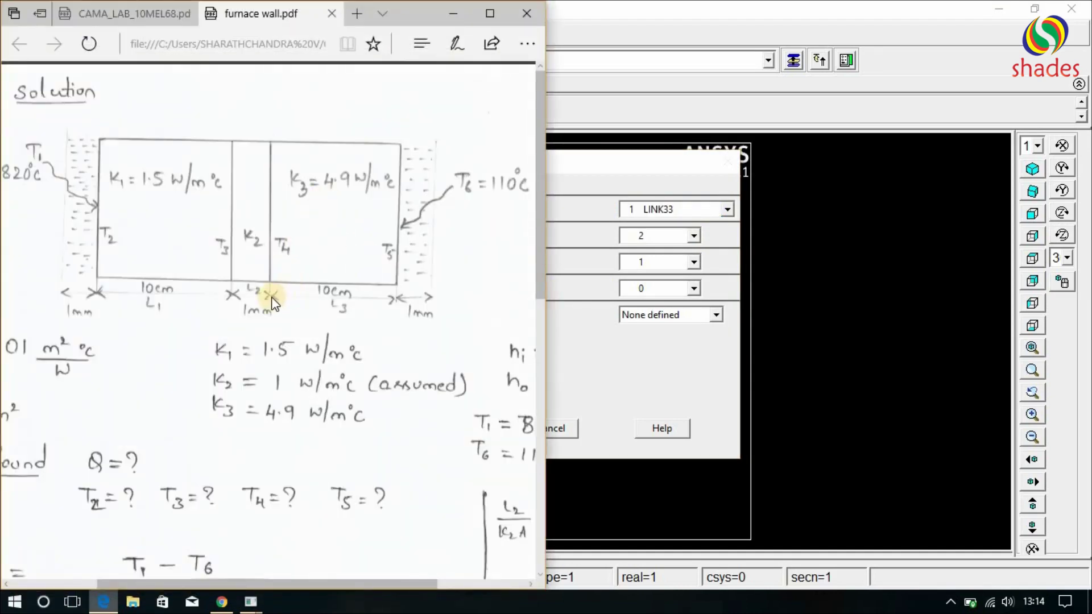
{"action": "left_click", "coordinate": [453, 13]}
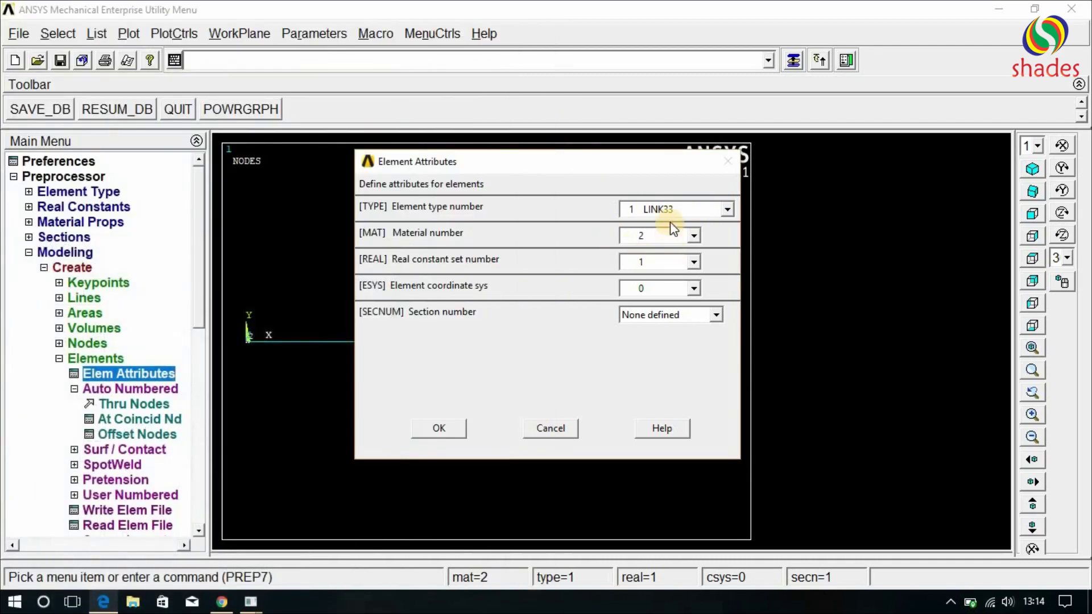
{"action": "left_click", "coordinate": [665, 243]}
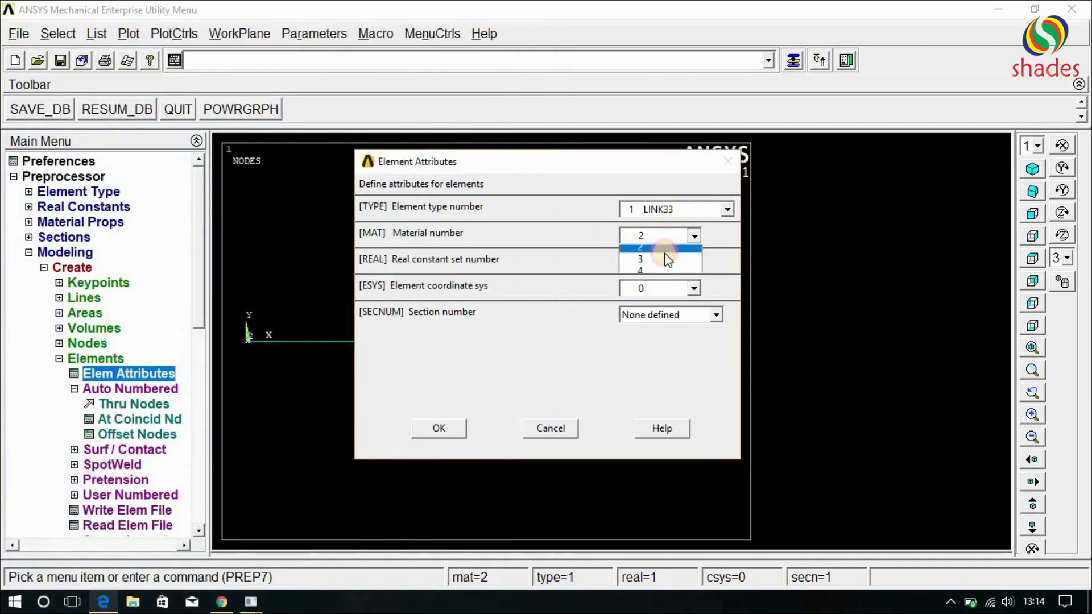
{"action": "left_click", "coordinate": [660, 272]}
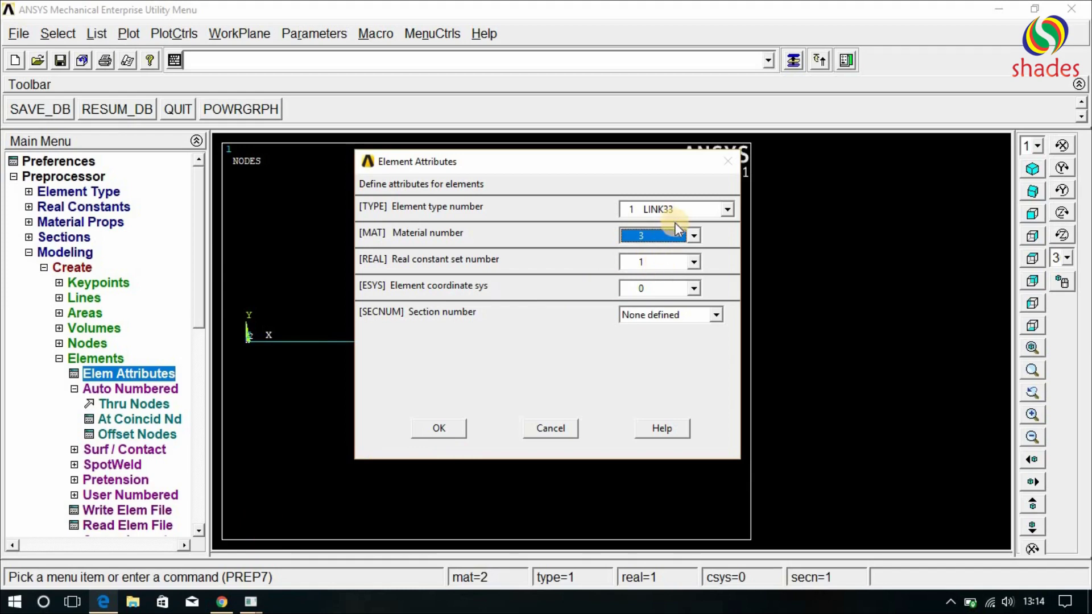
{"action": "left_click", "coordinate": [437, 429]}
- Create an auto-numbered element through nodes 4 and 5, spanning the last solid wall layer
{"action": "left_click", "coordinate": [159, 404]}
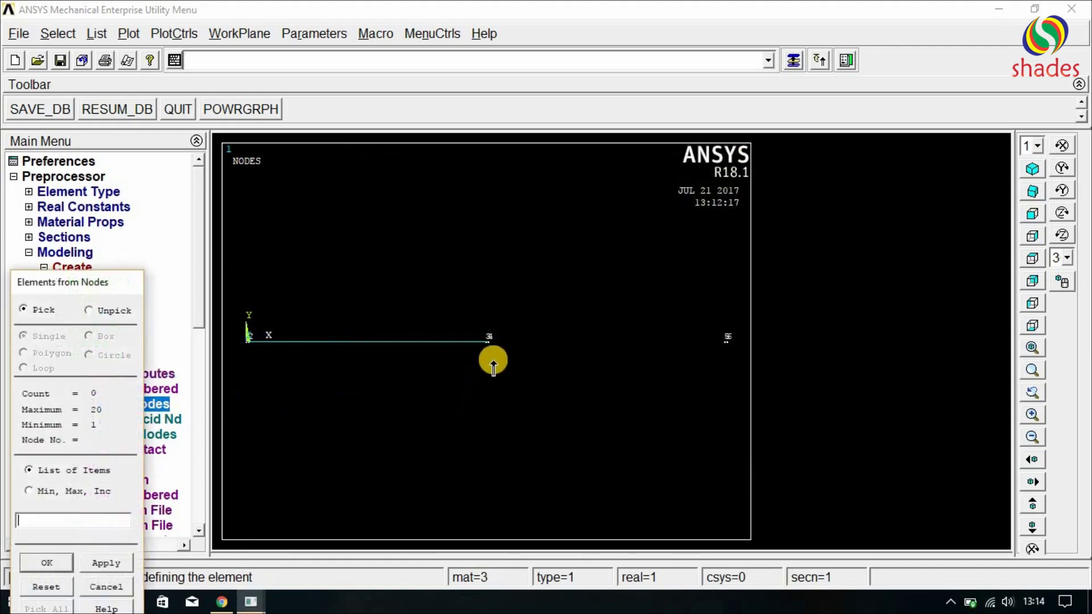
{"action": "left_click", "coordinate": [501, 348]}
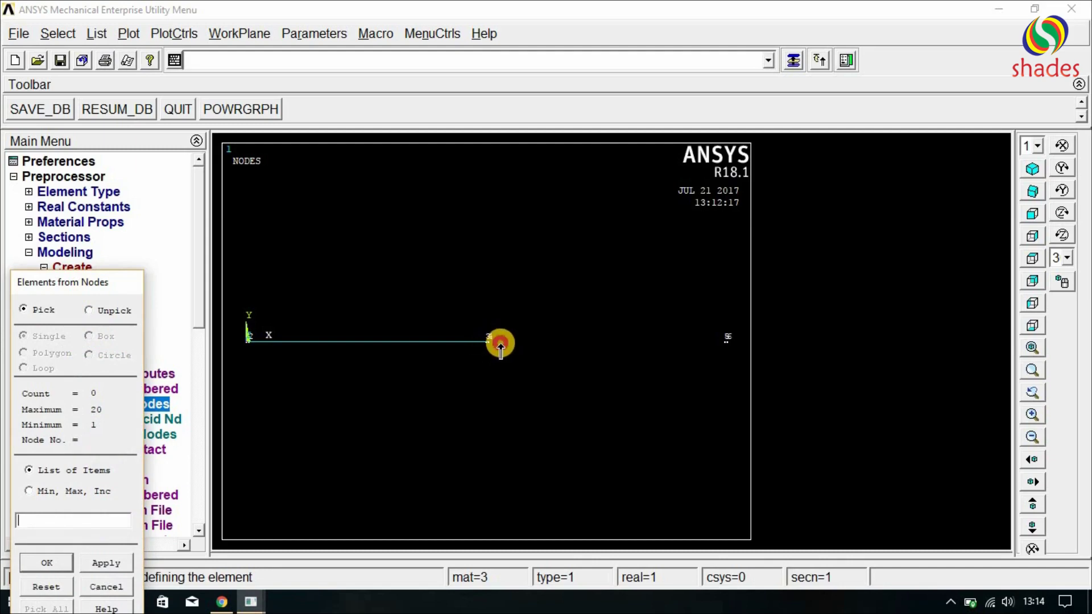
{"action": "left_click", "coordinate": [704, 350]}
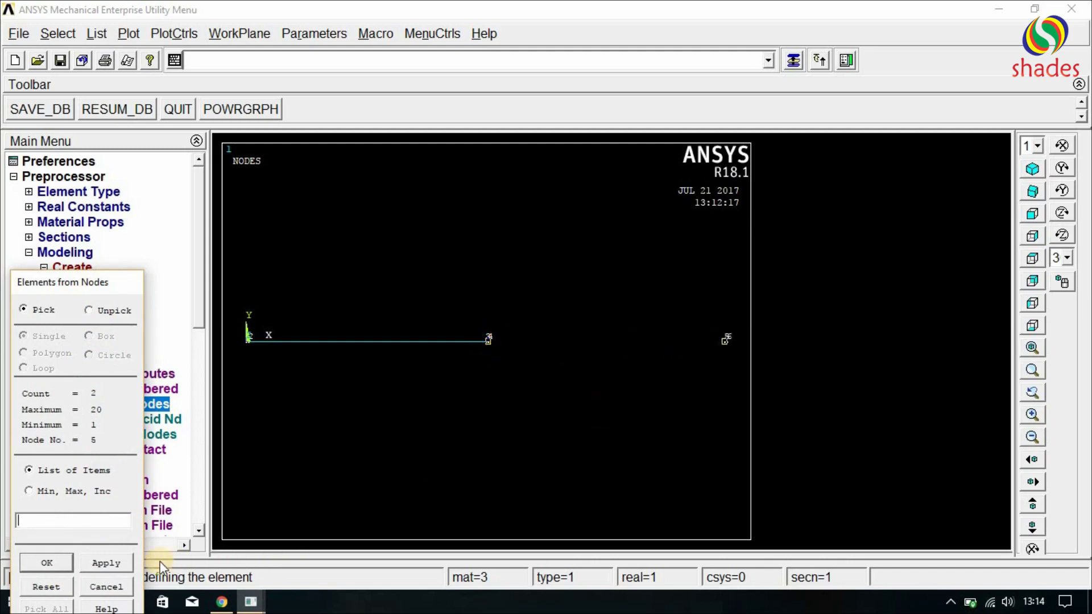
{"action": "left_click", "coordinate": [47, 562]}
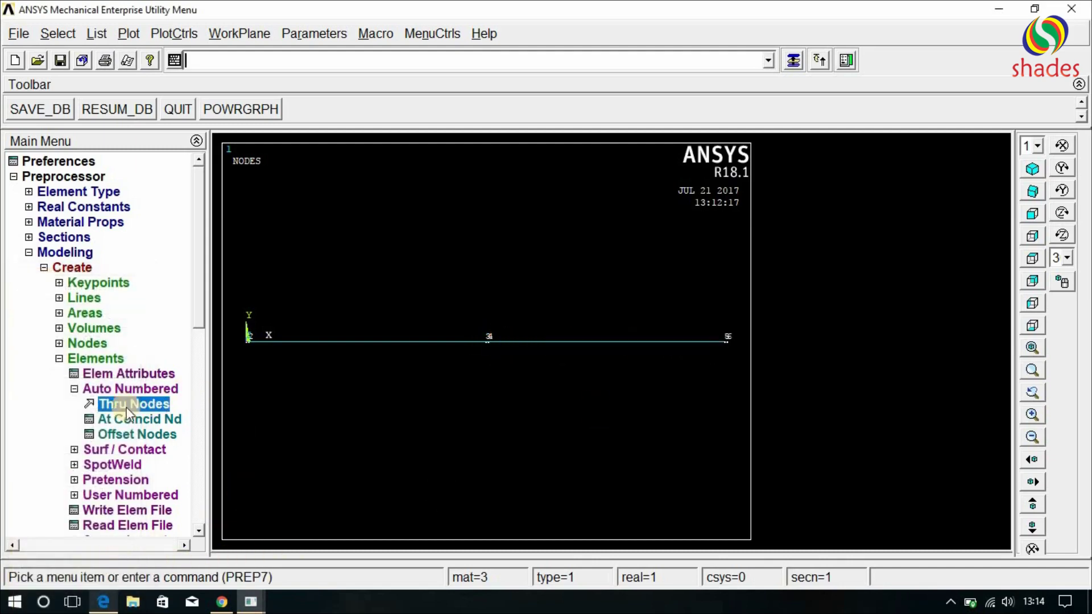
- Check the outer film in furnace wall.pdf and set the element attributes to type 2 LINK34, material number 4 and real constant set number 2
{"action": "left_click", "coordinate": [124, 375]}
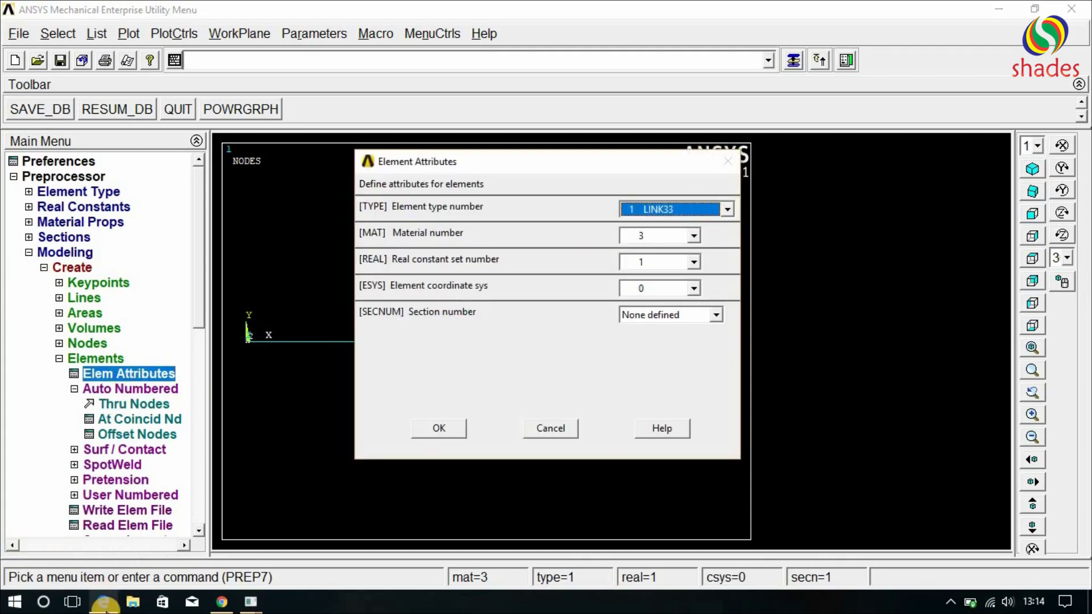
{"action": "left_click", "coordinate": [103, 602]}
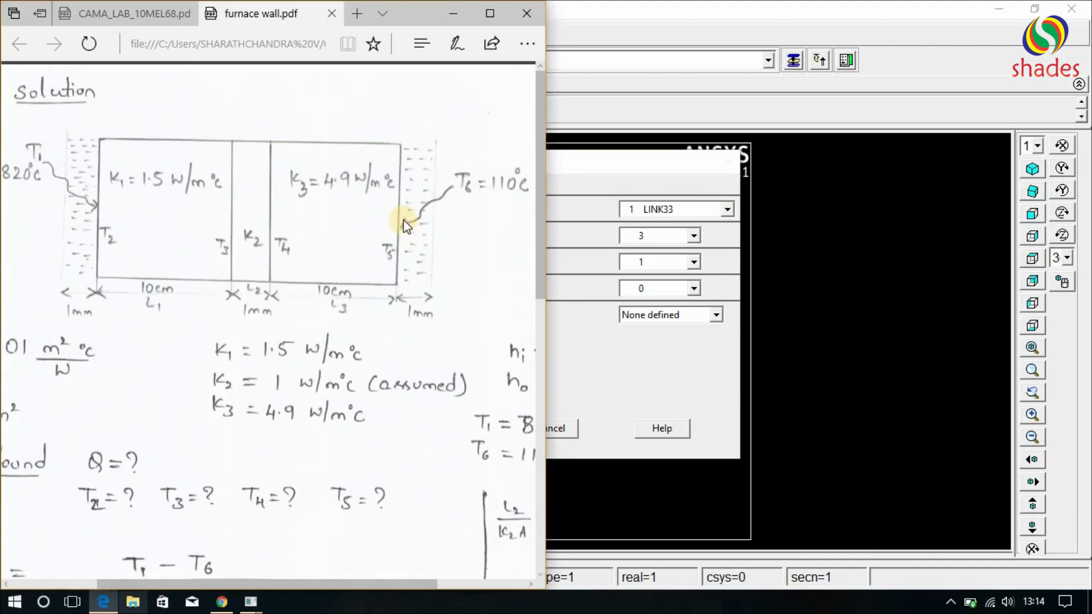
{"action": "left_click", "coordinate": [455, 20]}
{"action": "left_click", "coordinate": [649, 211]}
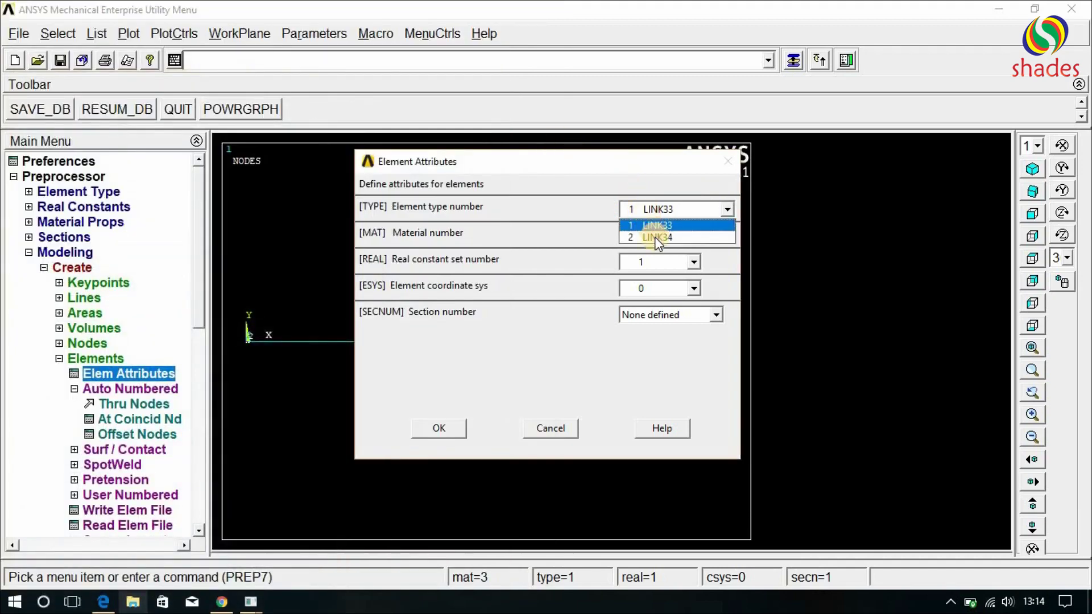
{"action": "left_click", "coordinate": [654, 237]}
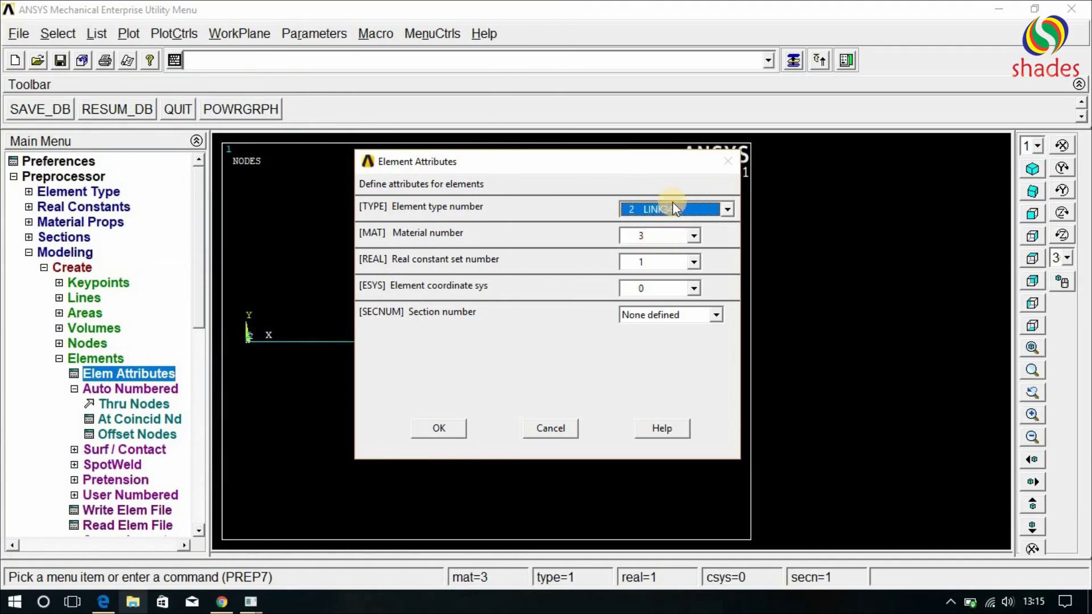
{"action": "left_click", "coordinate": [666, 246]}
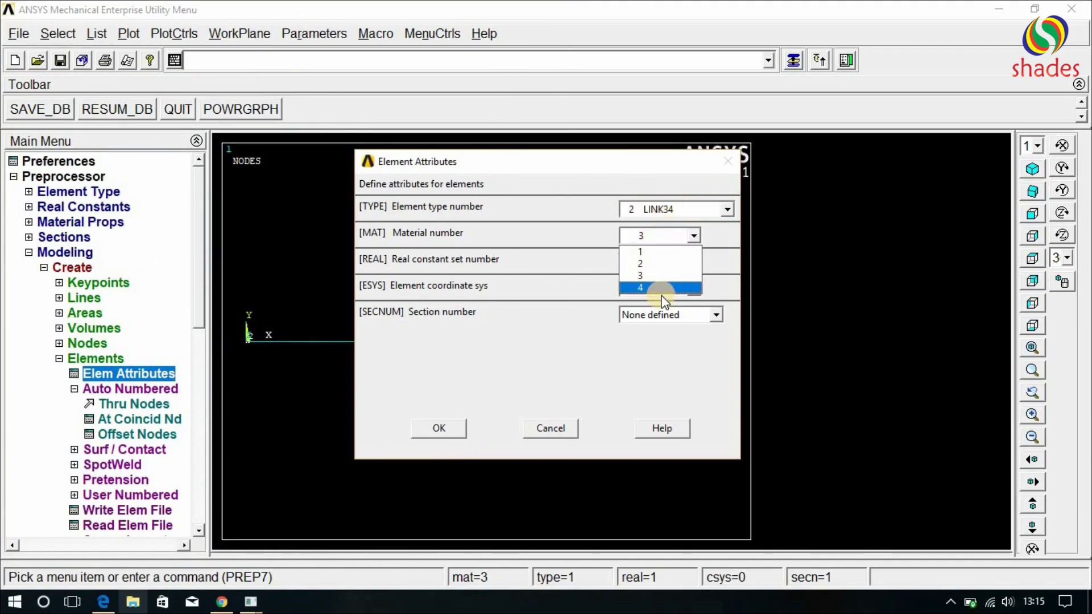
{"action": "left_click", "coordinate": [663, 288]}
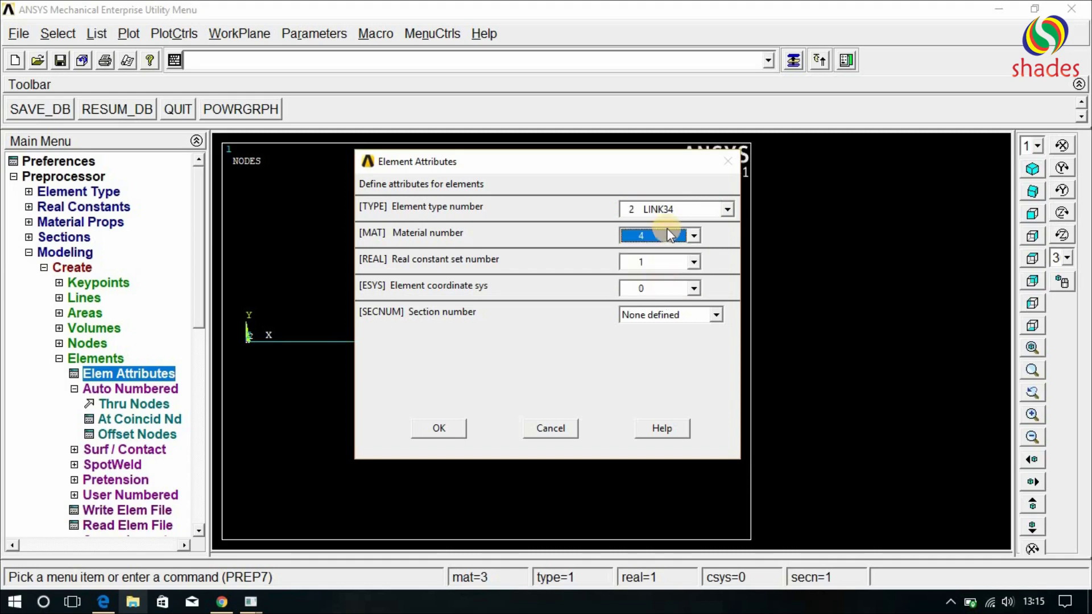
{"action": "left_click", "coordinate": [647, 264]}
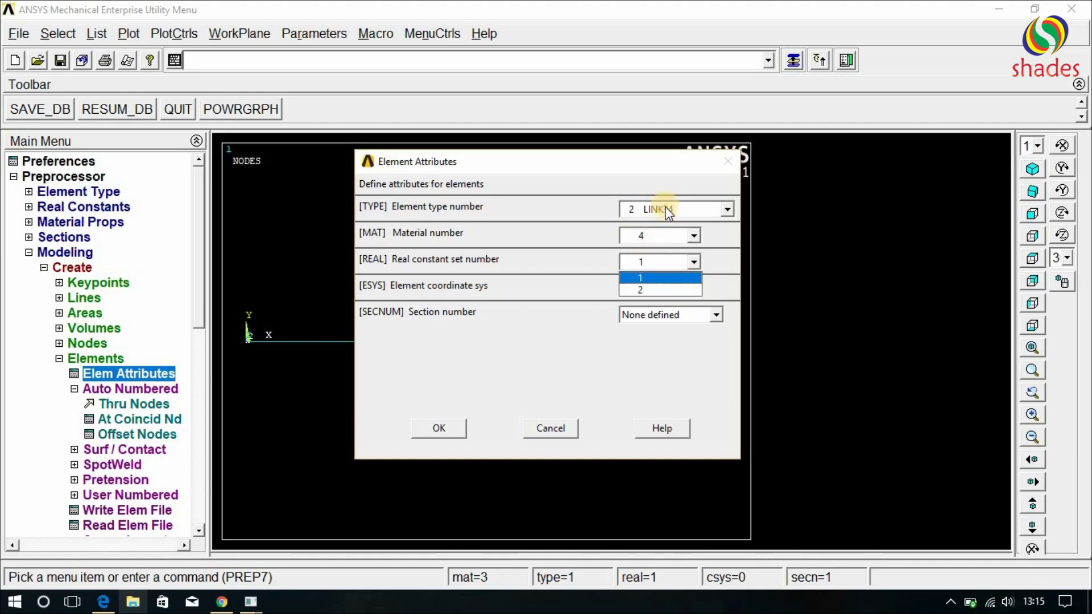
{"action": "left_click", "coordinate": [657, 289]}
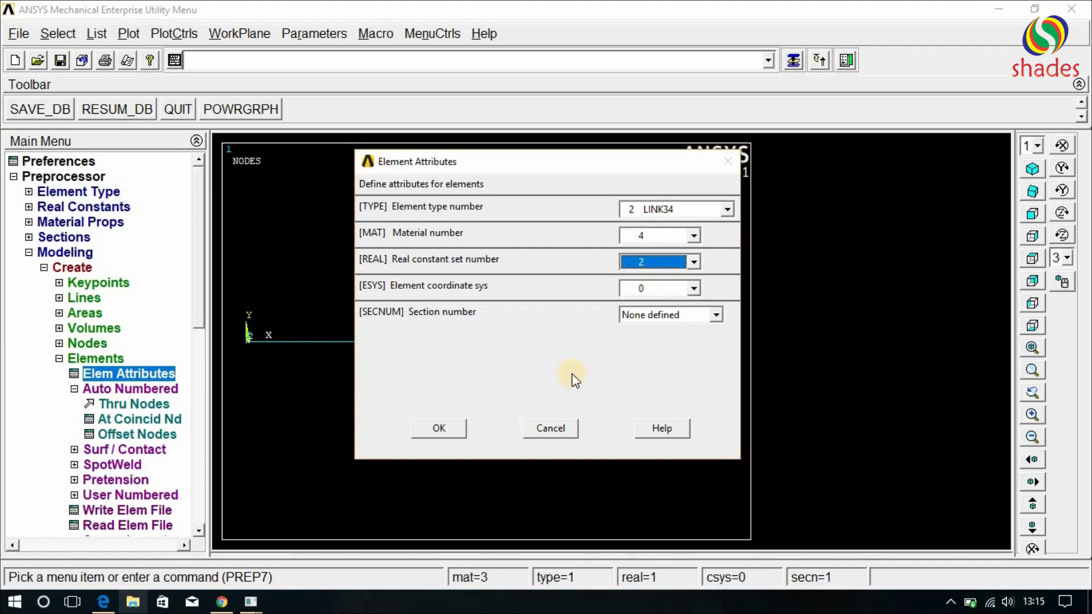
{"action": "left_click", "coordinate": [449, 424]}
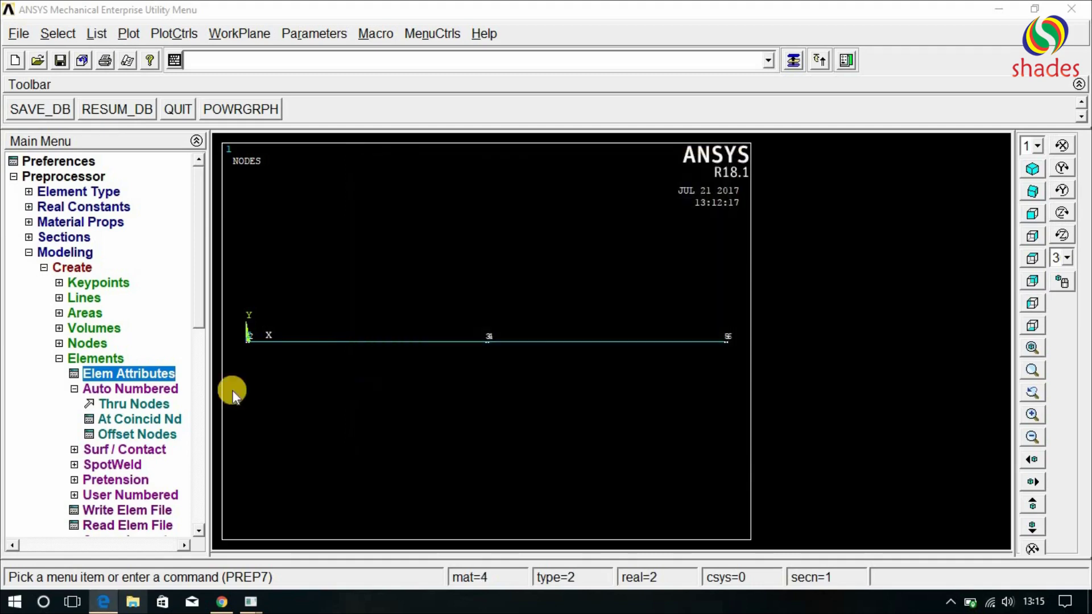
- Create an auto-numbered element through nodes 5 and 6 at the outer end of the wall model
{"action": "left_click", "coordinate": [132, 405]}
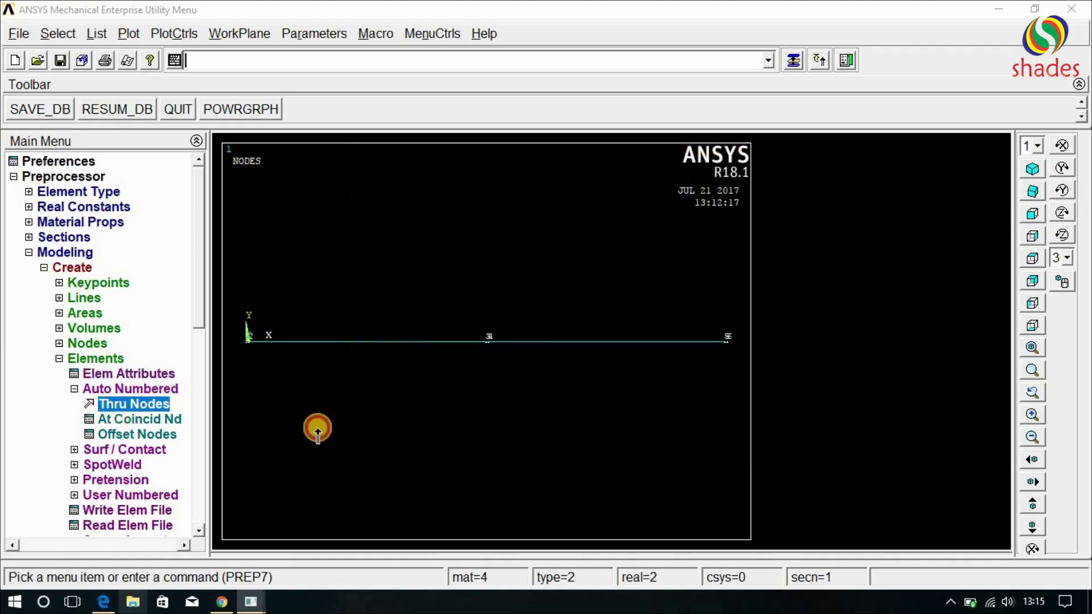
{"action": "left_click", "coordinate": [718, 345]}
{"action": "left_click", "coordinate": [718, 345]}
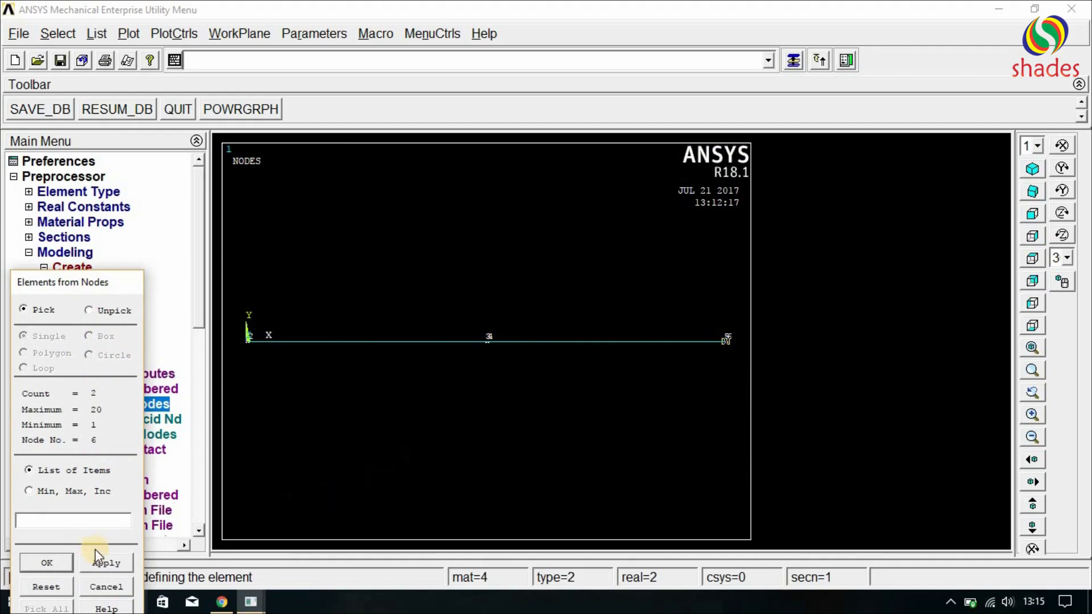
{"action": "left_click", "coordinate": [48, 562]}
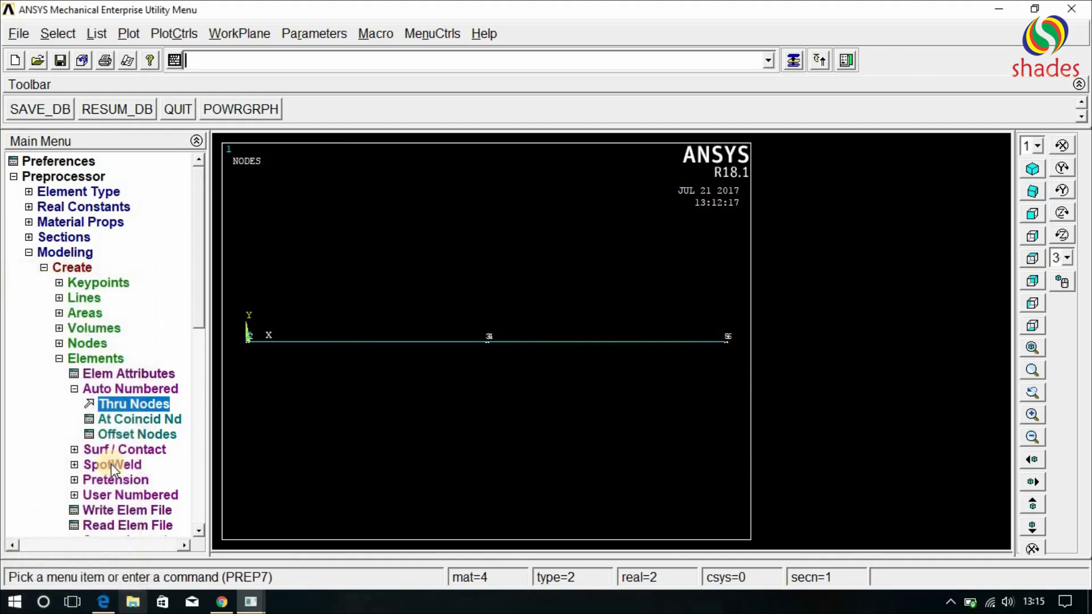
{"action": "left_click", "coordinate": [85, 357]}
{"action": "left_click", "coordinate": [78, 268]}
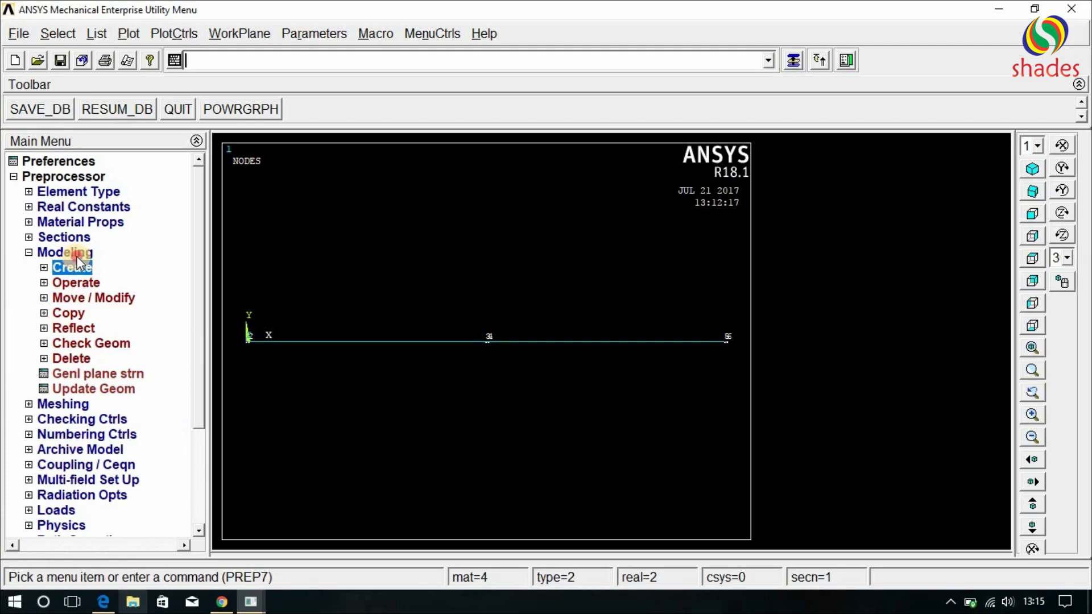
{"action": "left_click", "coordinate": [77, 254]}
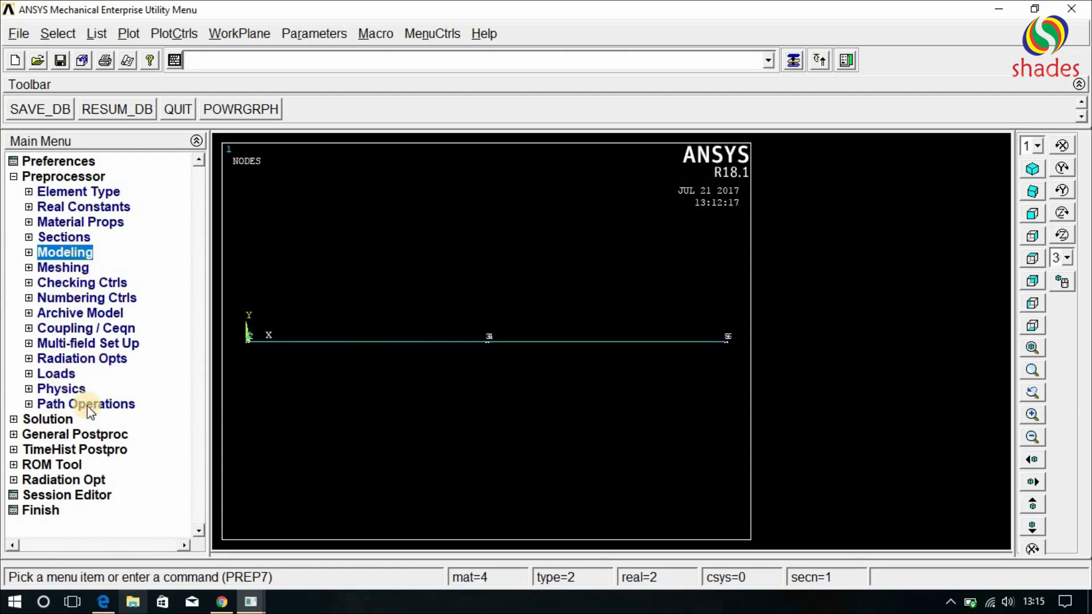
{"action": "left_click", "coordinate": [45, 176]}
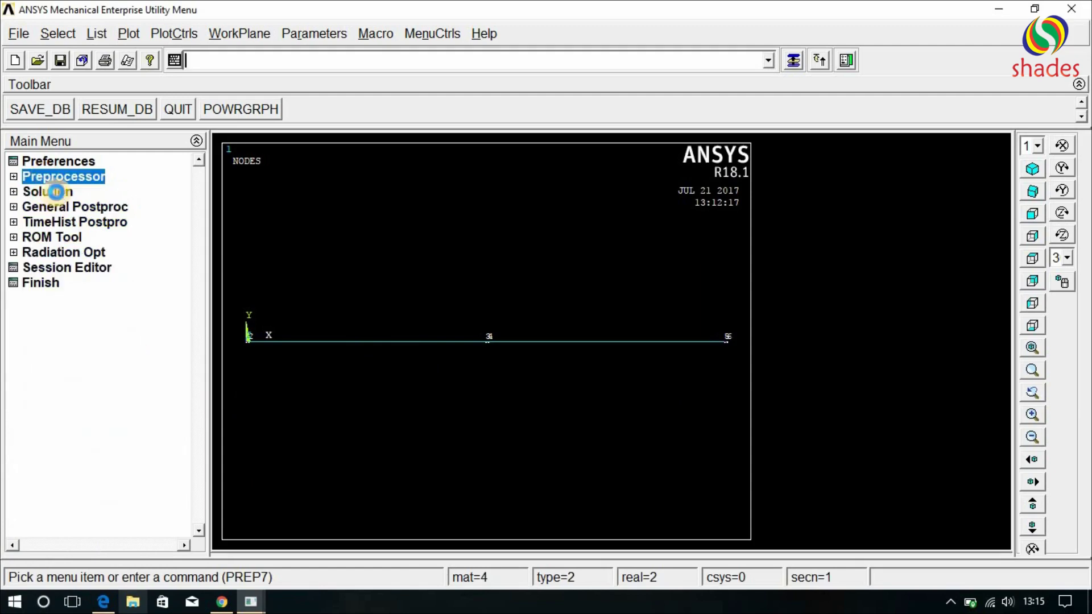
- Define a new analysis of type Steady-State for the solution
{"action": "left_click", "coordinate": [59, 194]}
{"action": "left_click", "coordinate": [63, 206]}
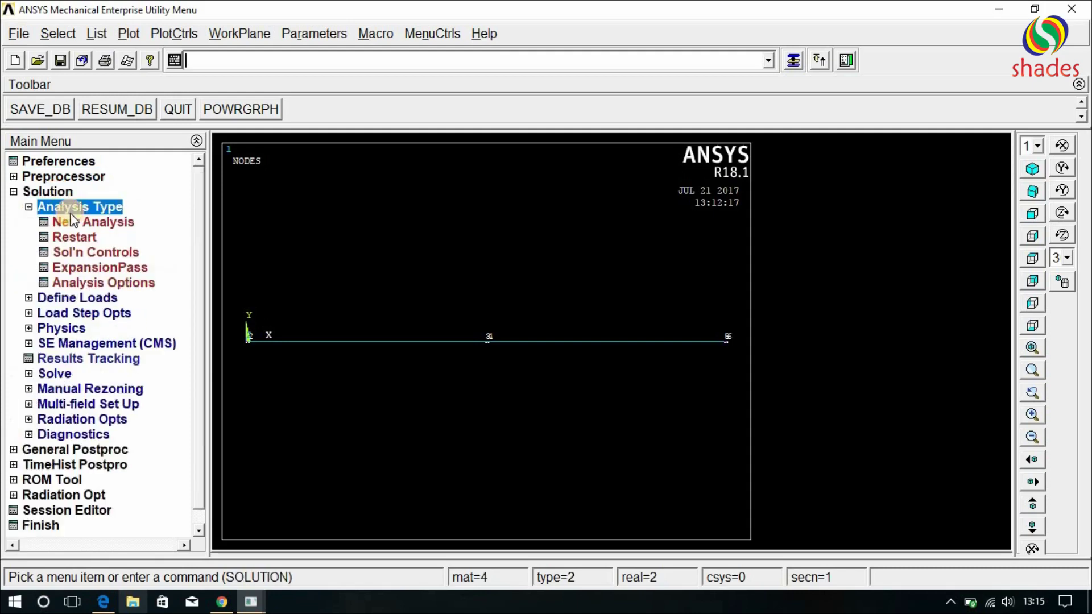
{"action": "left_click", "coordinate": [99, 223]}
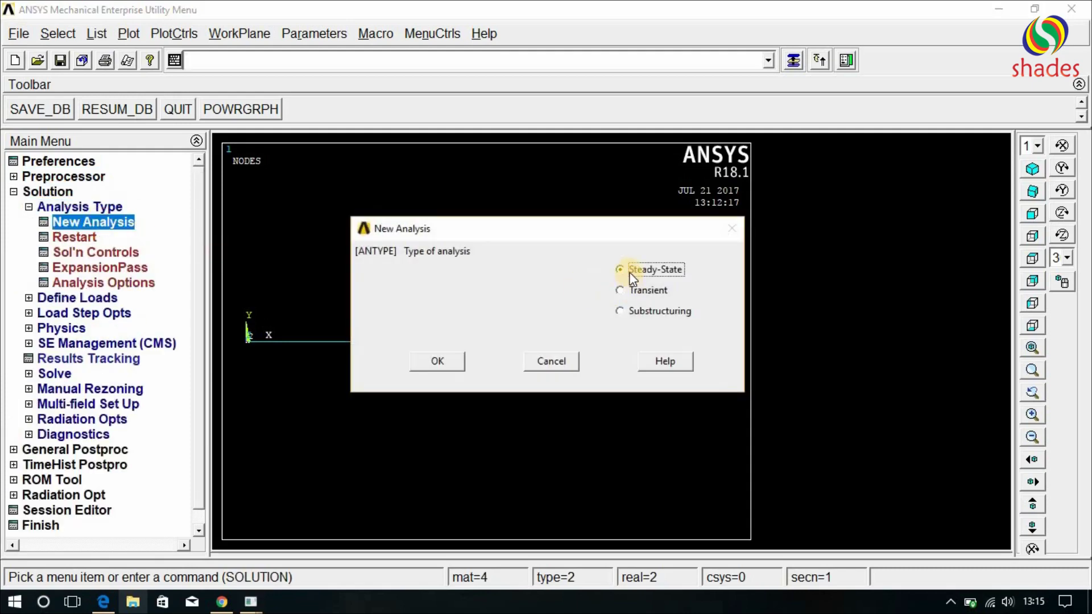
{"action": "left_click", "coordinate": [445, 362]}
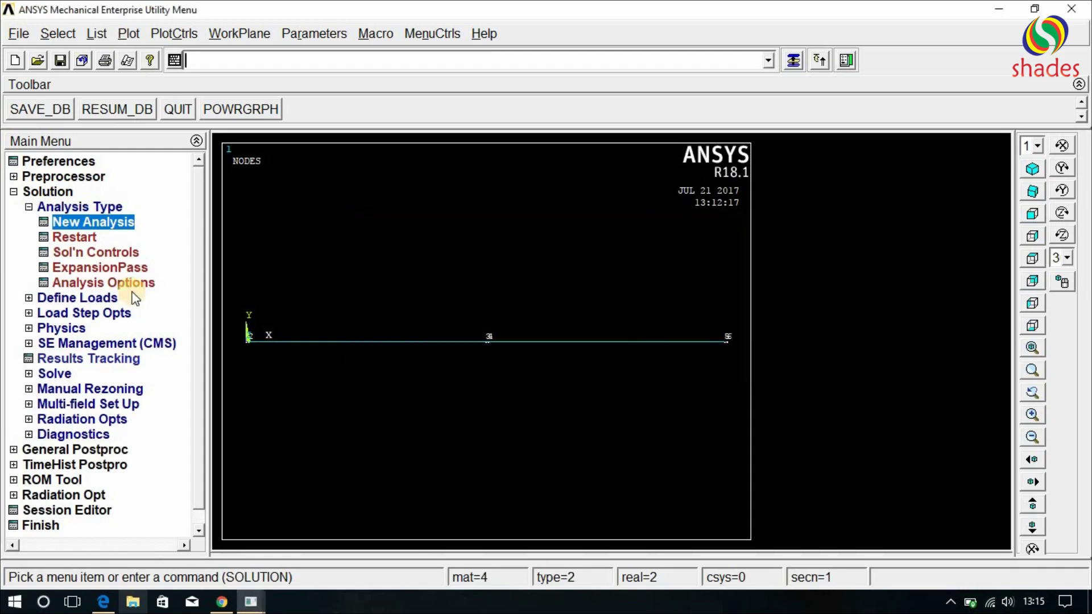
{"action": "left_click", "coordinate": [56, 212]}
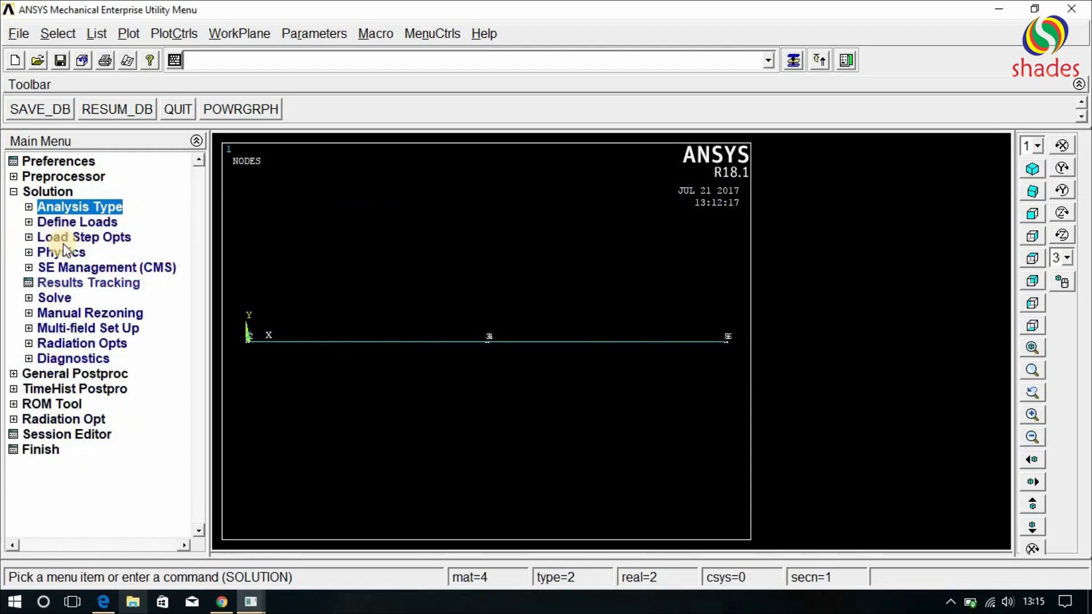
- Apply a constant TEMP load of 820 on node 1 at the inner end of the wall
{"action": "left_click", "coordinate": [61, 222]}
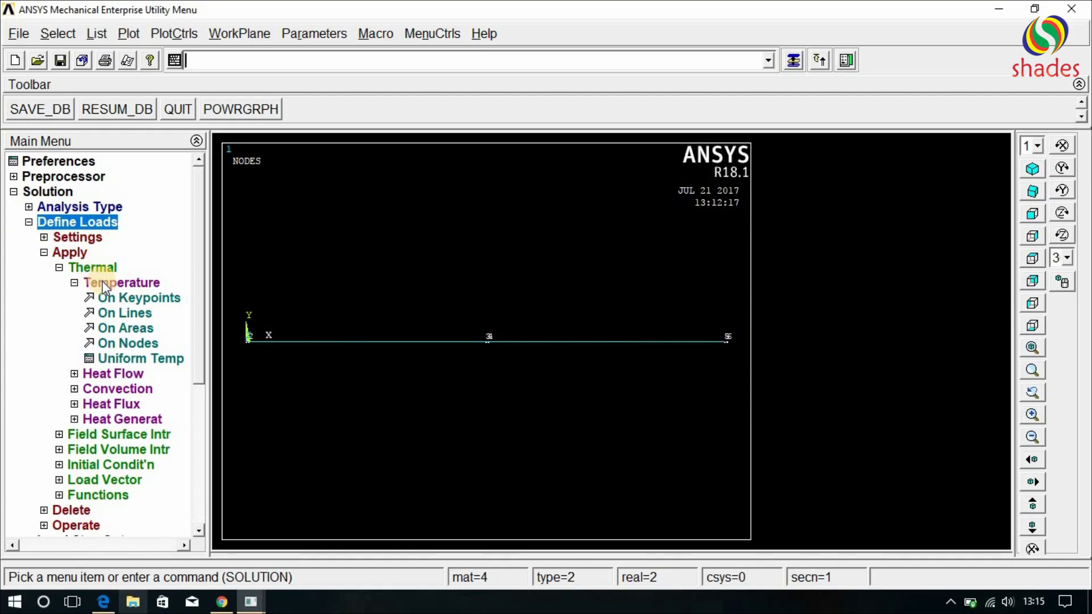
{"action": "left_click", "coordinate": [141, 343]}
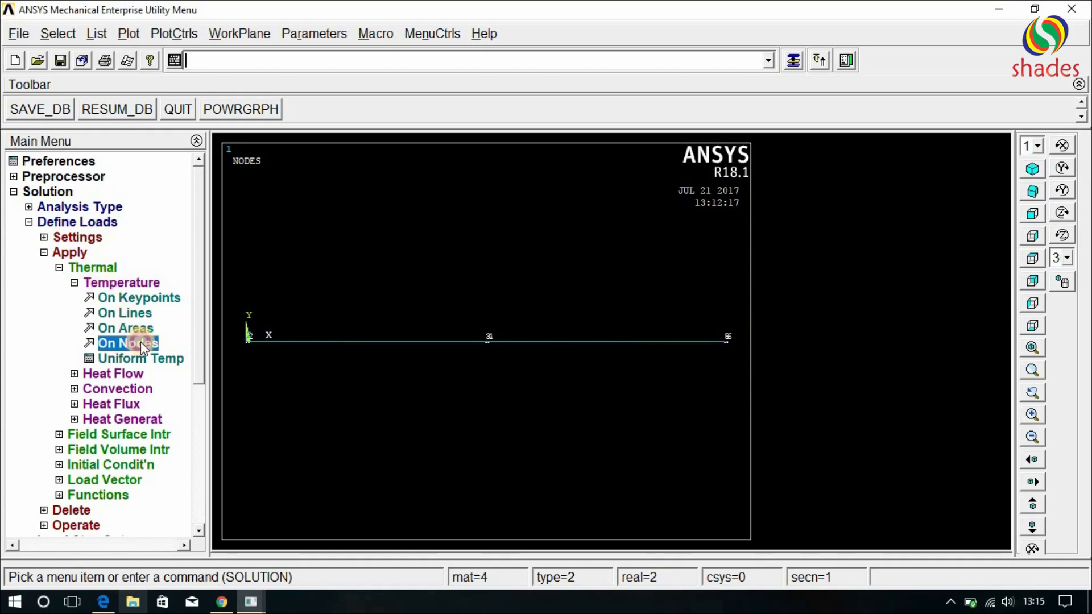
{"action": "left_click", "coordinate": [232, 344]}
{"action": "left_click", "coordinate": [51, 564]}
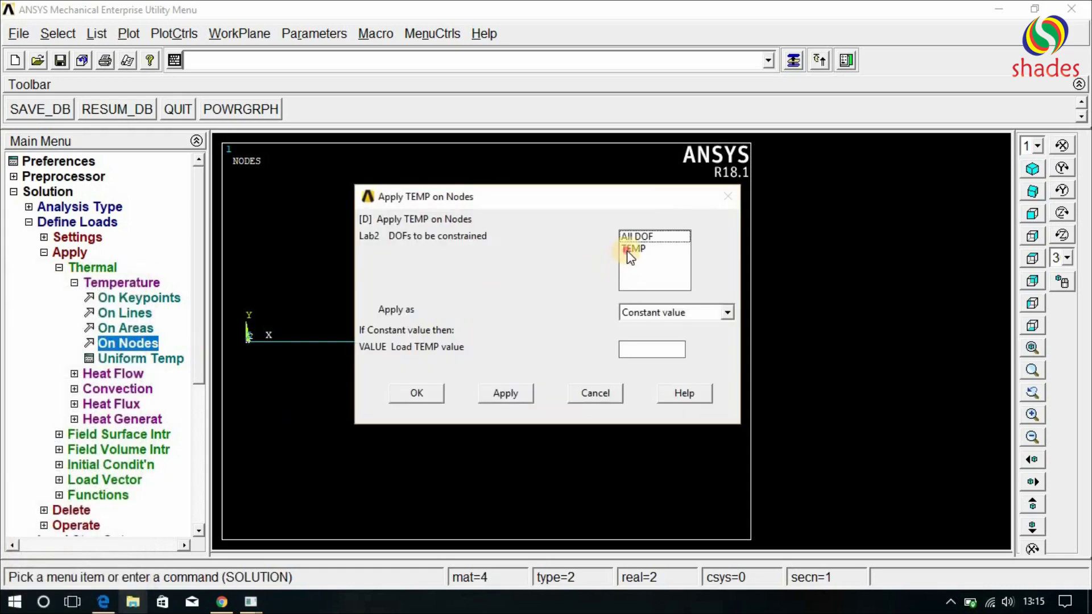
{"action": "left_click", "coordinate": [631, 252]}
{"action": "left_click", "coordinate": [631, 349]}
{"action": "type", "text": "820"}
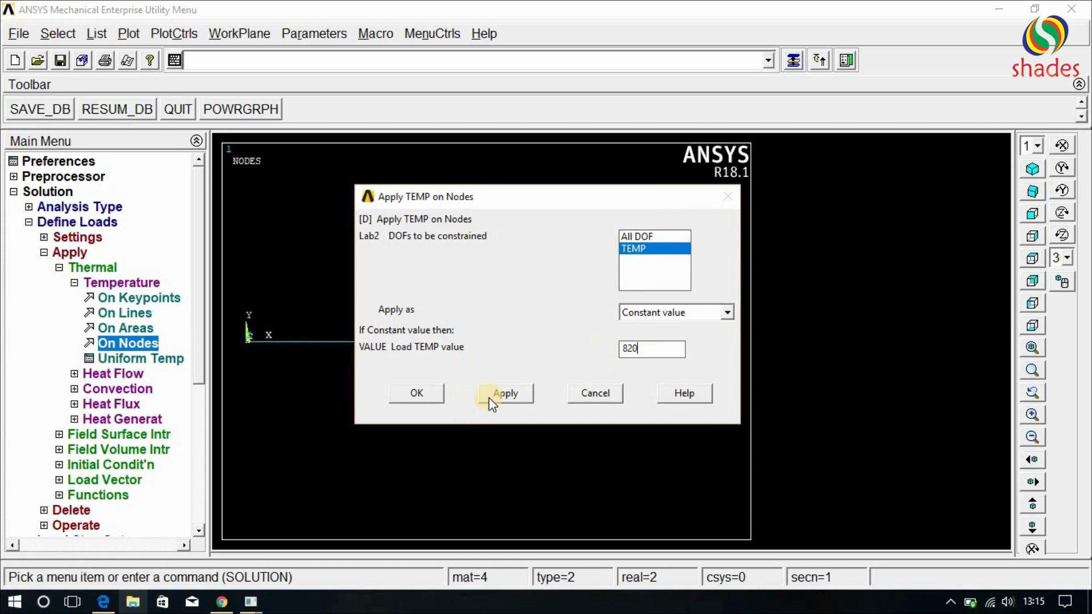
{"action": "left_click", "coordinate": [431, 392]}
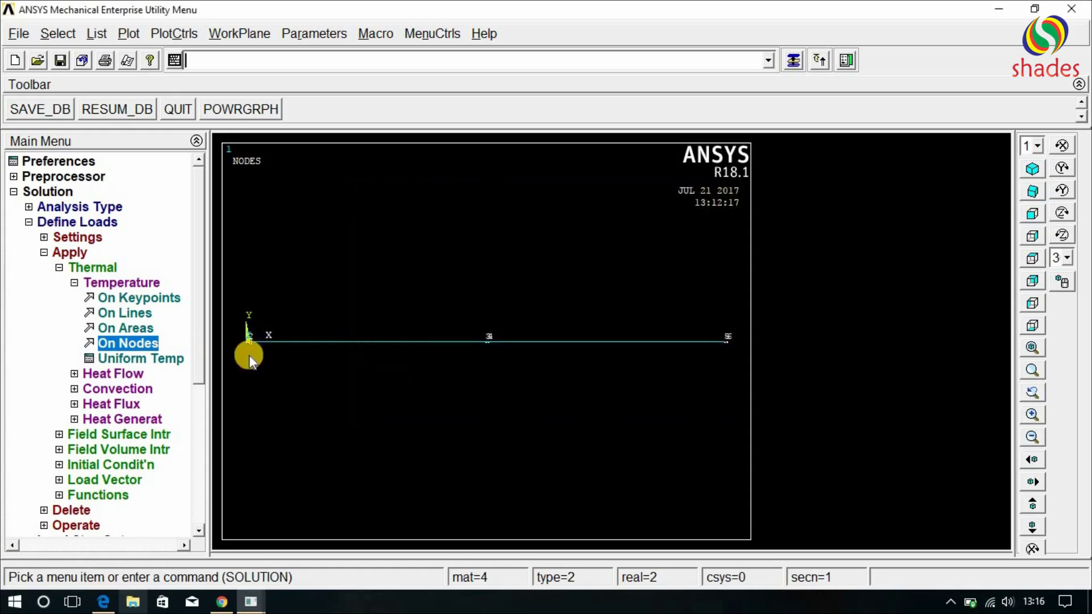
- Apply a constant TEMP load of 110 on node 6 at the outer end of the wall
{"action": "left_click", "coordinate": [138, 347]}
{"action": "left_click", "coordinate": [733, 339]}
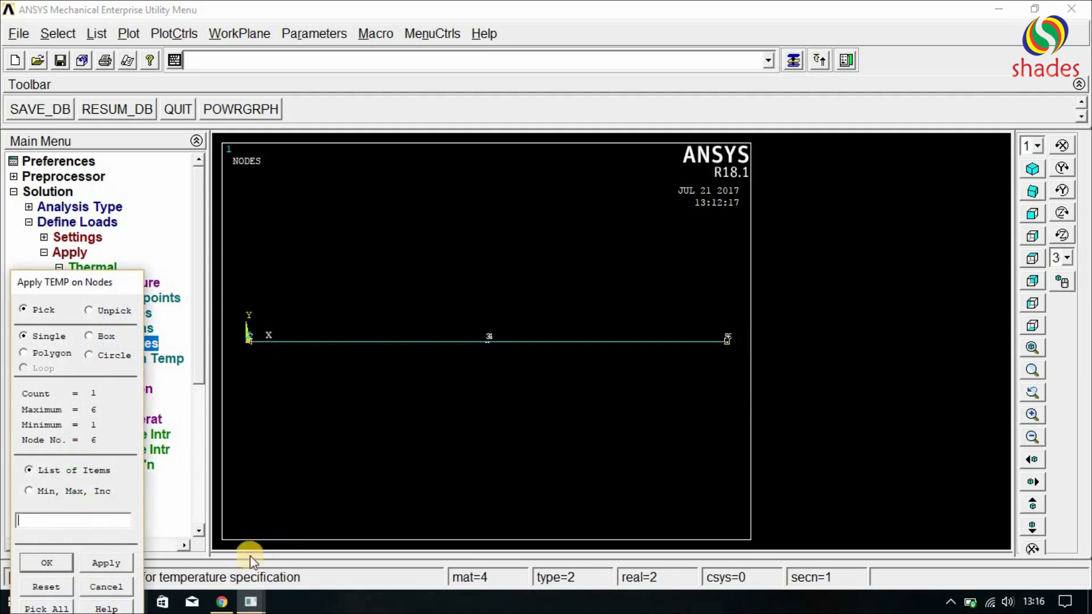
{"action": "left_click", "coordinate": [62, 562]}
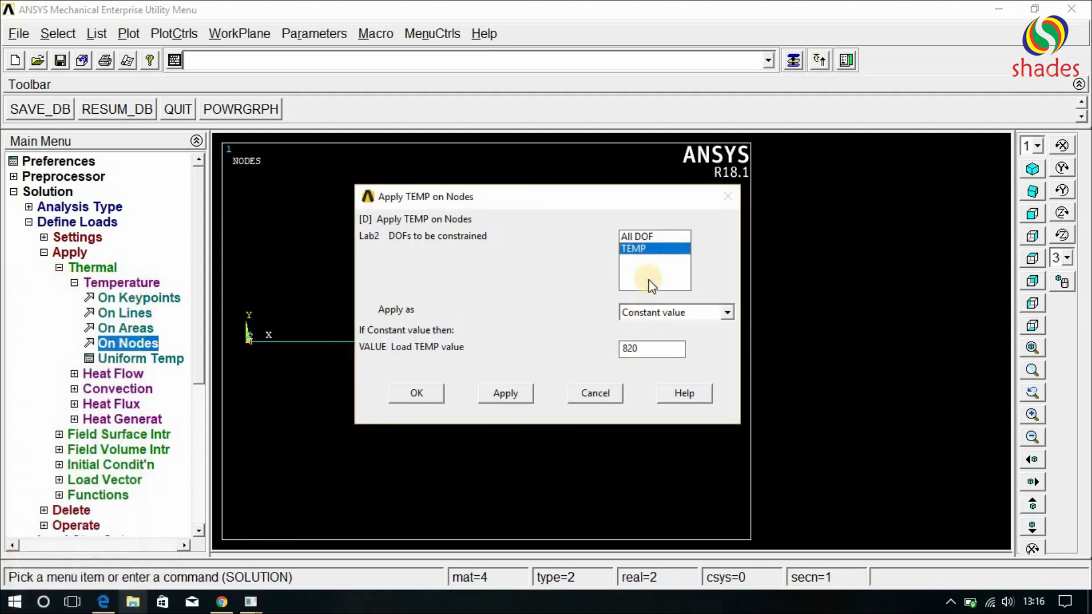
{"action": "left_click_drag", "start_coordinate": [654, 352], "coordinate": [556, 370]}
{"action": "left_click", "coordinate": [401, 397]}
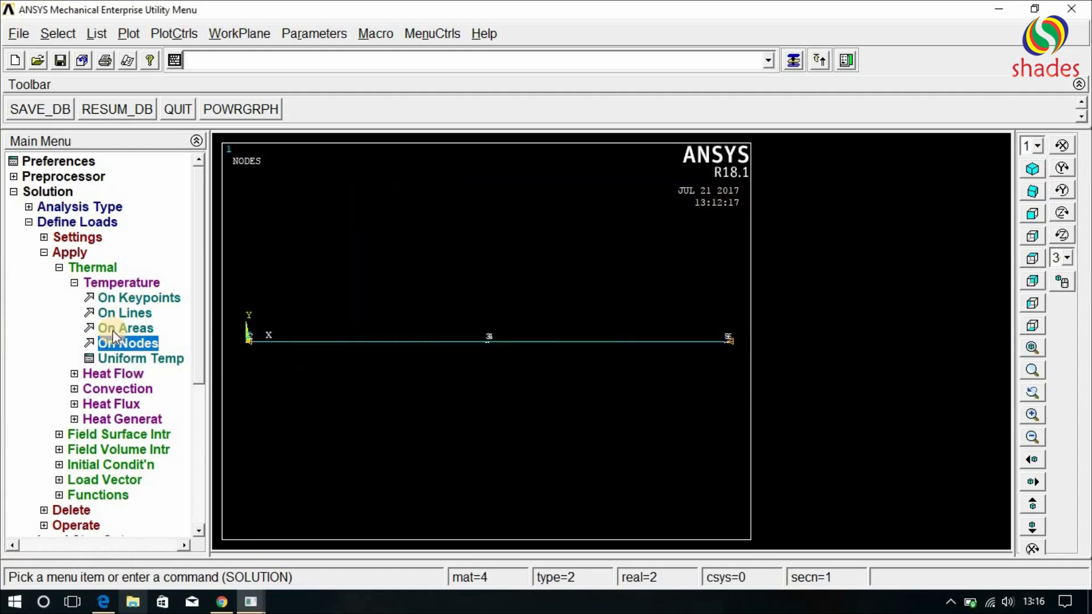
{"action": "left_click", "coordinate": [95, 287]}
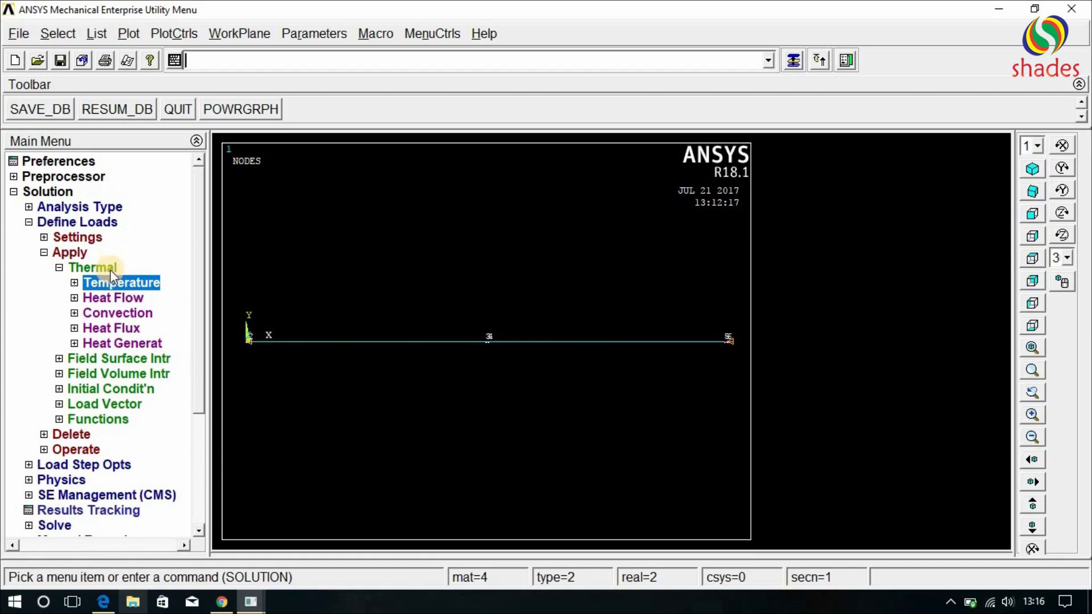
{"action": "left_click", "coordinate": [105, 271]}
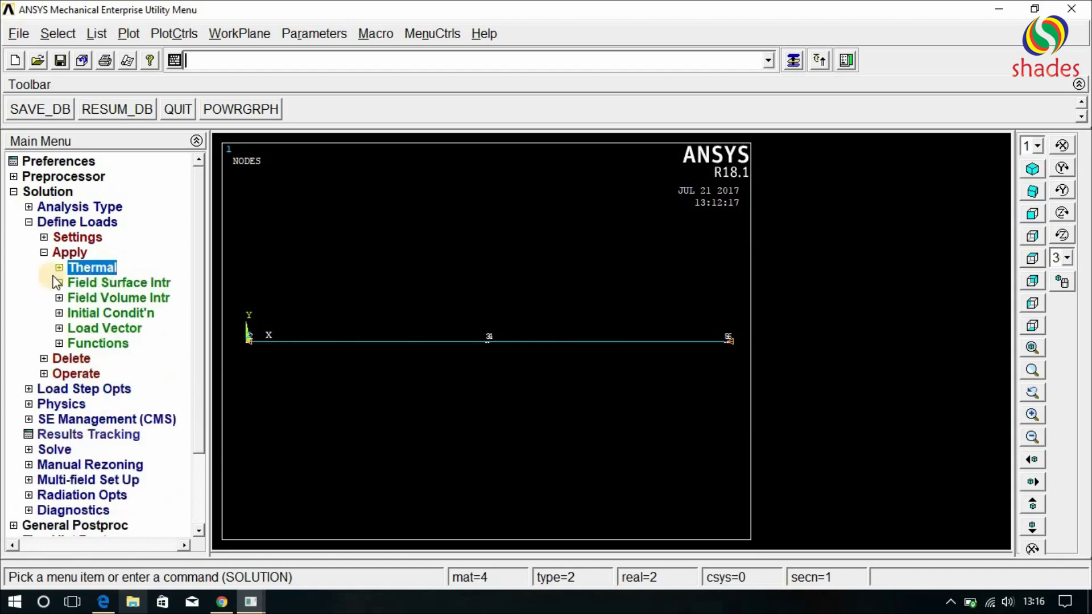
{"action": "left_click", "coordinate": [50, 223]}
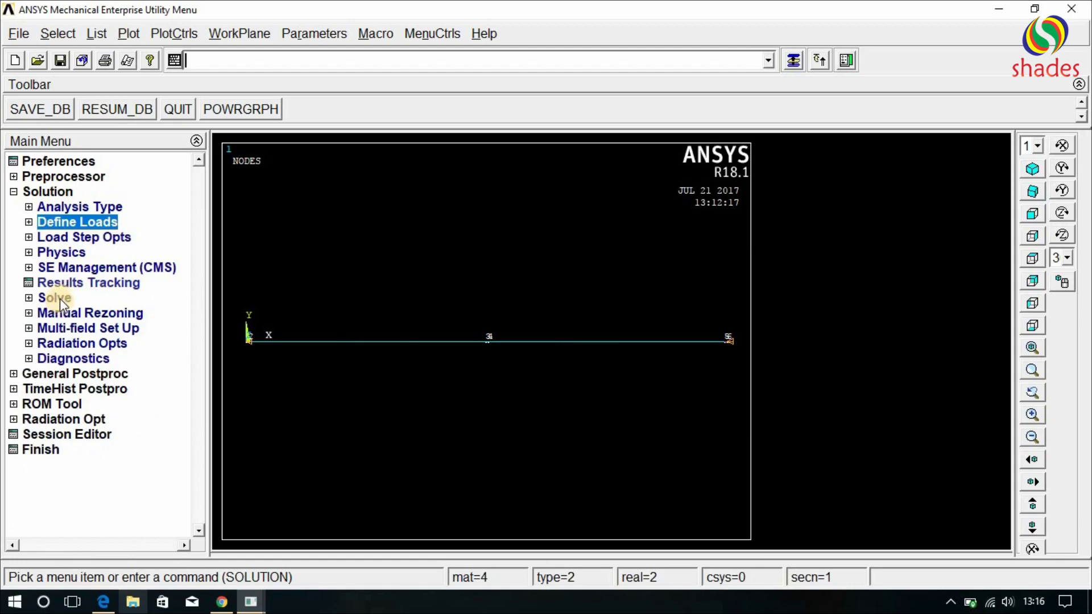
- Solve the current load step, accepting execution despite the load data check, and dismiss the solution status
{"action": "left_click", "coordinate": [57, 299]}
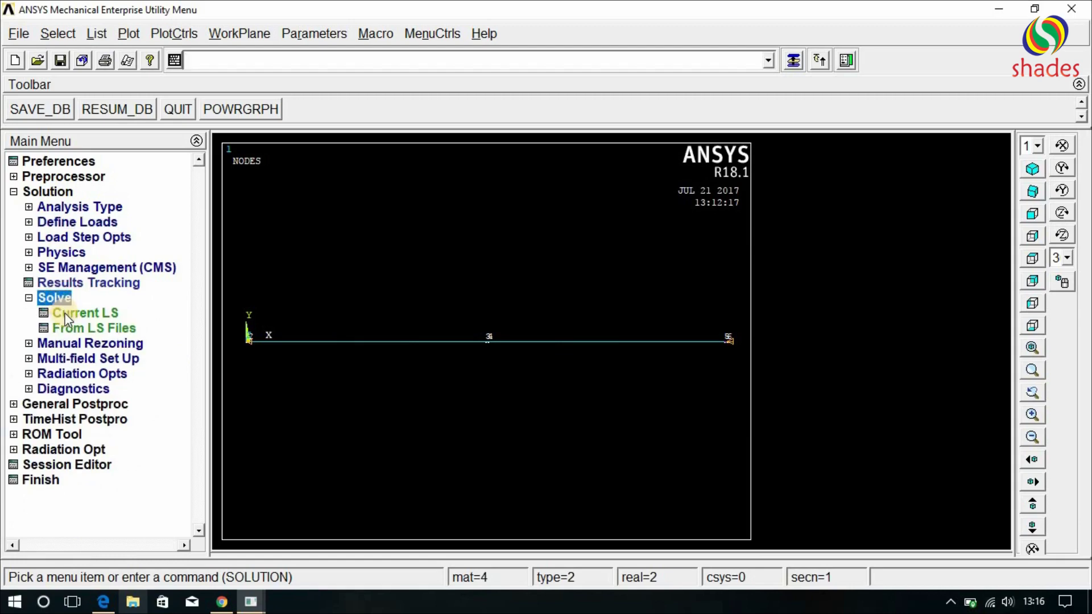
{"action": "left_click", "coordinate": [66, 313]}
{"action": "left_click", "coordinate": [543, 378]}
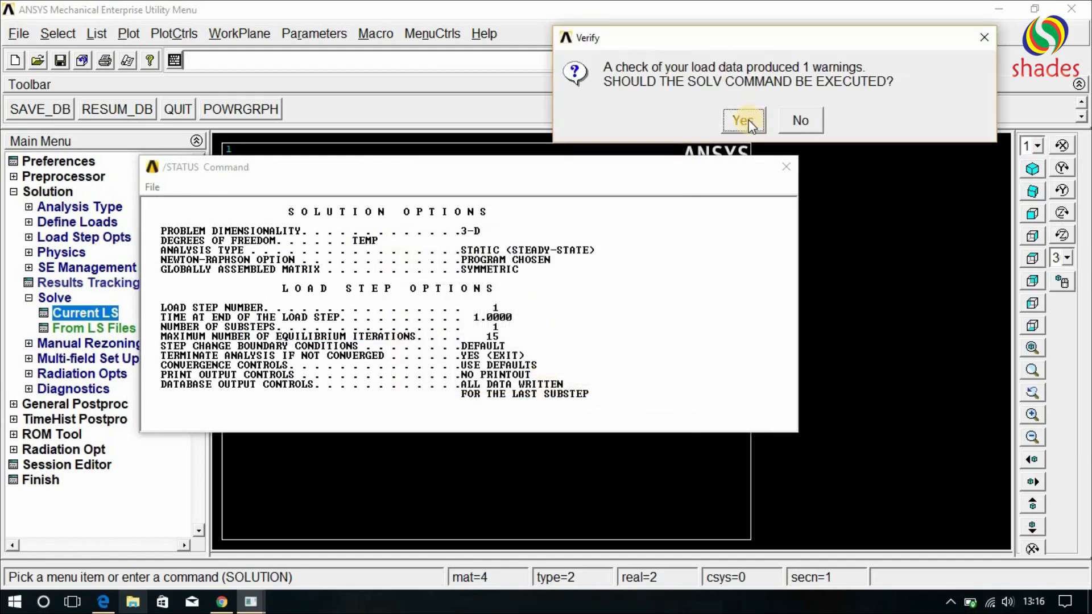
{"action": "left_click", "coordinate": [749, 119]}
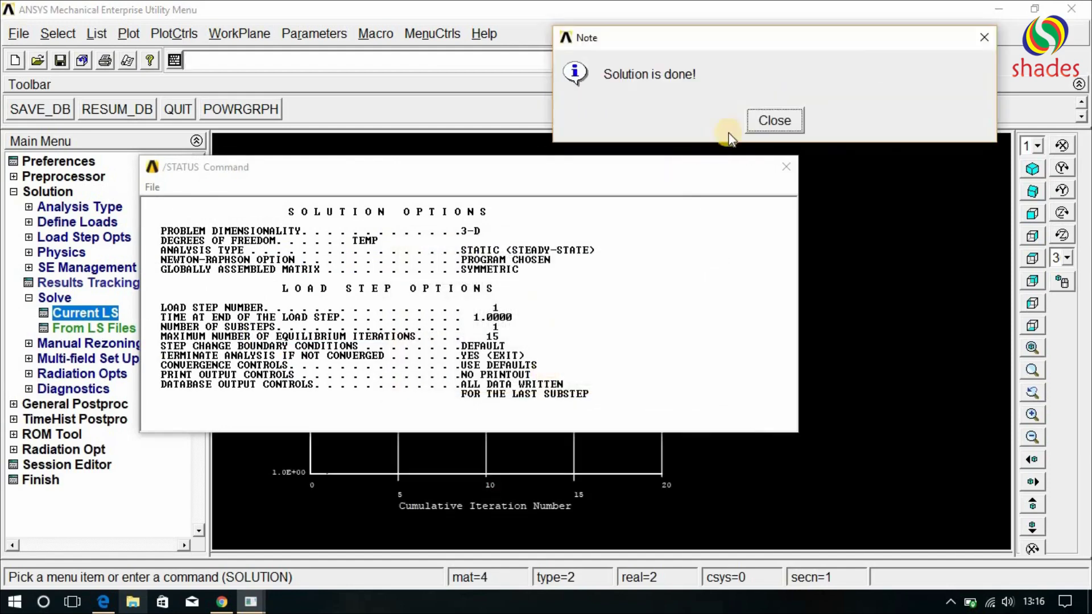
{"action": "left_click", "coordinate": [790, 117]}
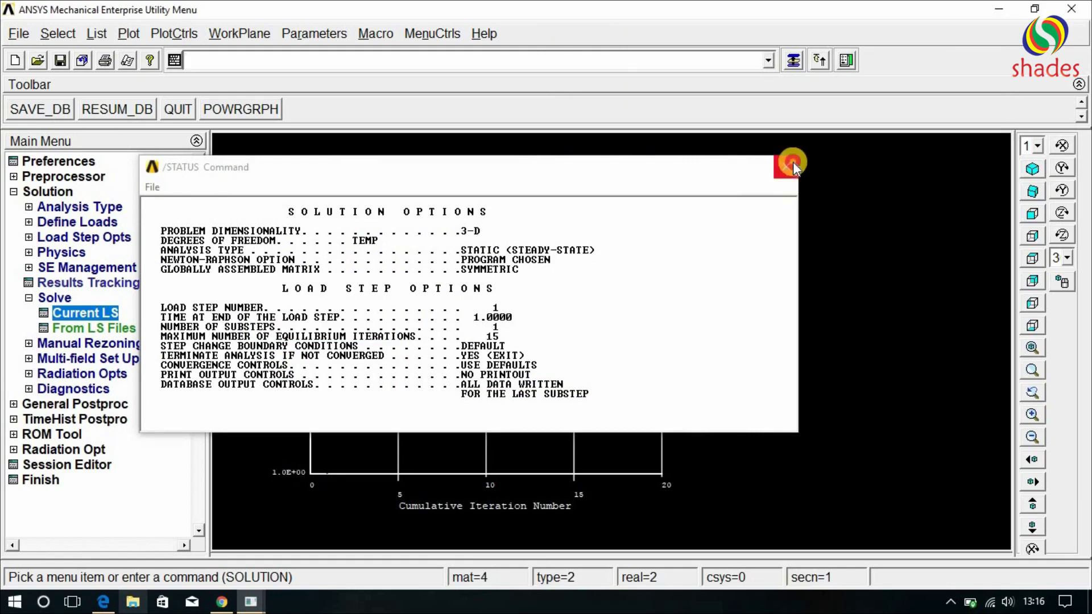
{"action": "left_click", "coordinate": [786, 167]}
- Read the last results set into the general postprocessor
{"action": "left_click", "coordinate": [51, 192]}
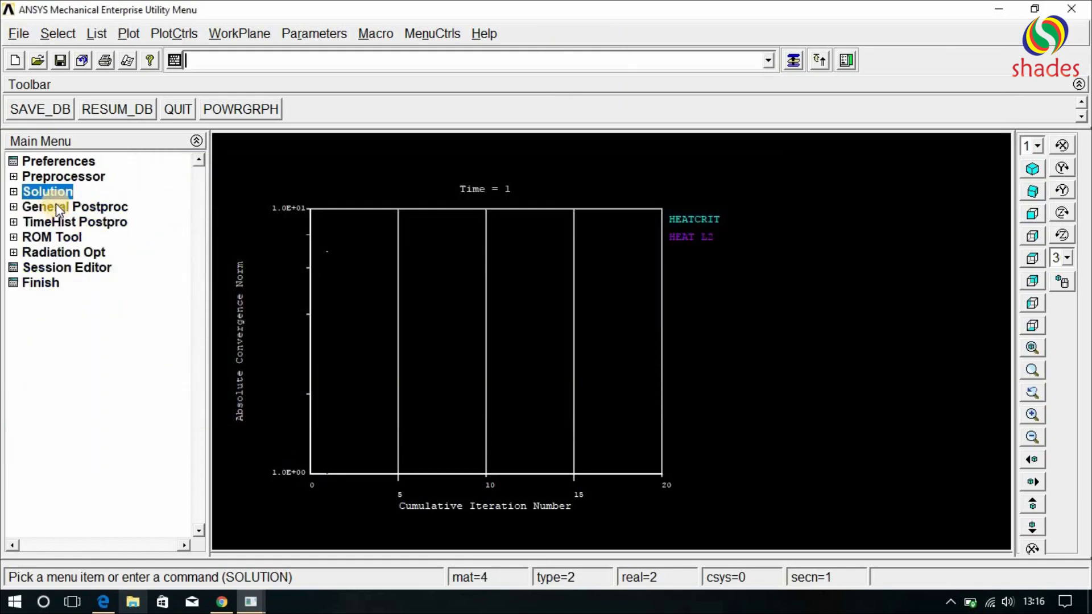
{"action": "left_click", "coordinate": [56, 207]}
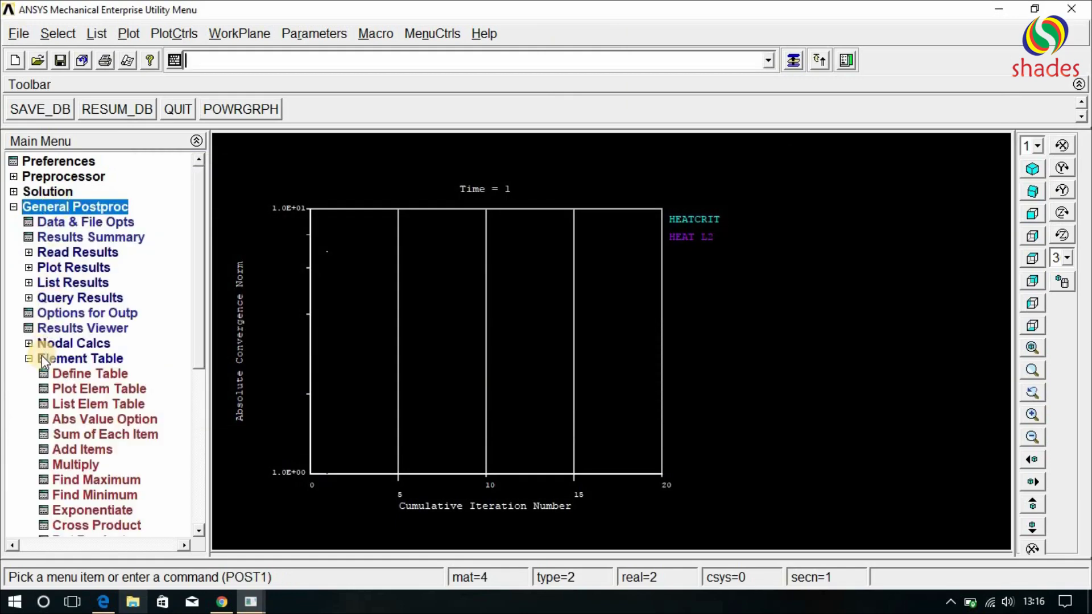
{"action": "left_click", "coordinate": [57, 359]}
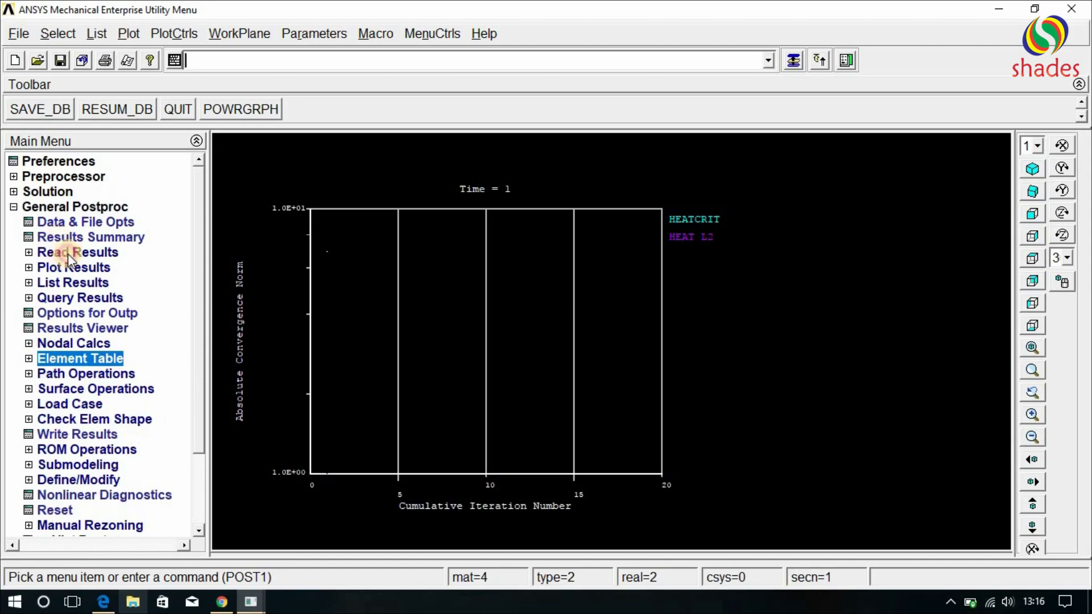
{"action": "left_click", "coordinate": [67, 254]}
{"action": "left_click", "coordinate": [72, 313]}
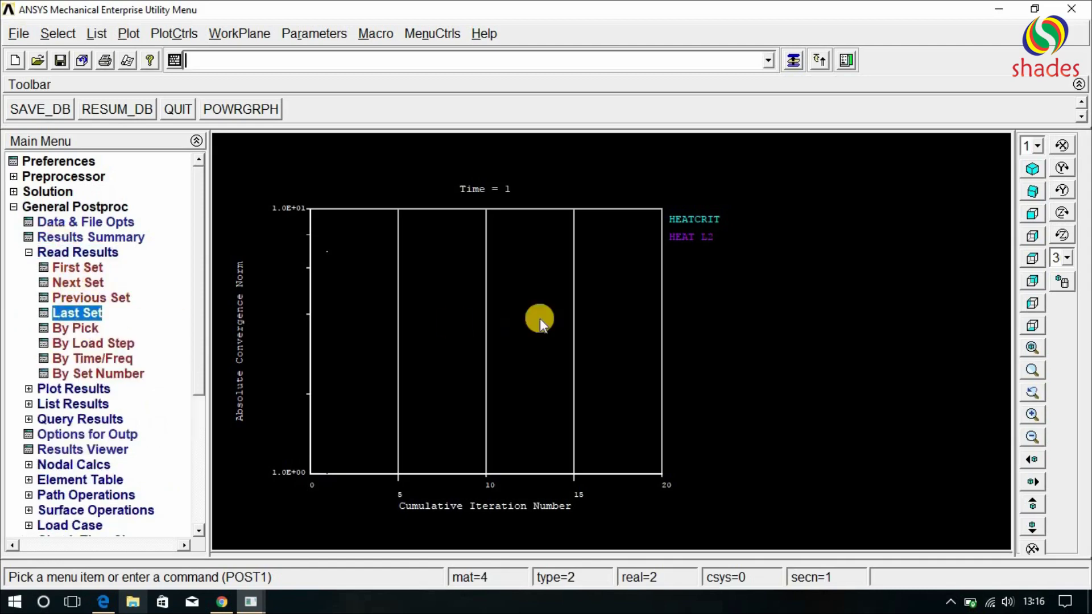
{"action": "left_click", "coordinate": [48, 252]}
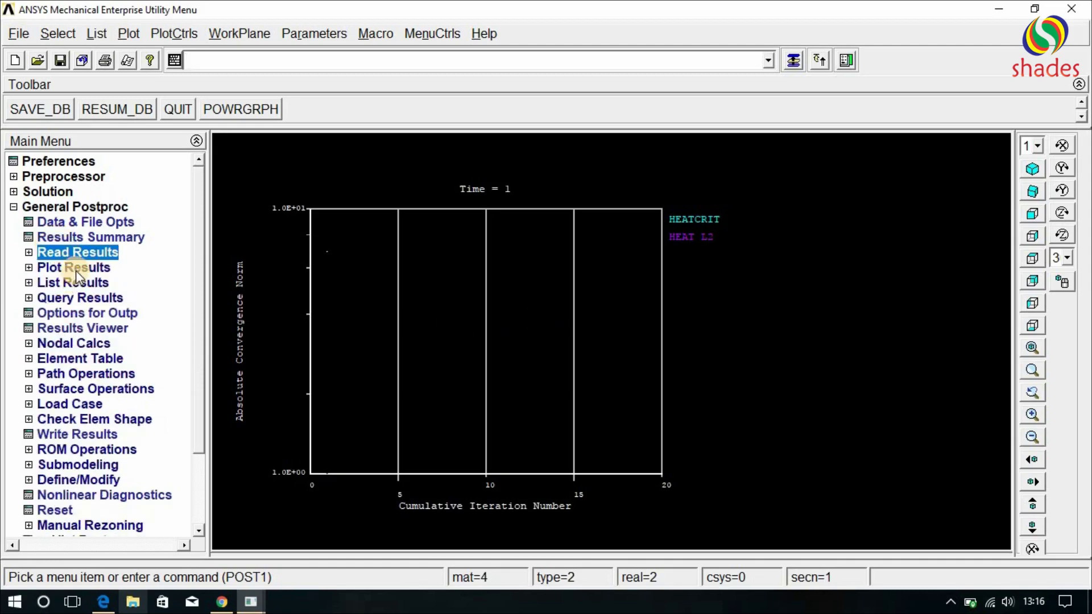
- List the nodal temperature from the DOF solution and move the listing clear of the results menu to read it
{"action": "left_click", "coordinate": [76, 269]}
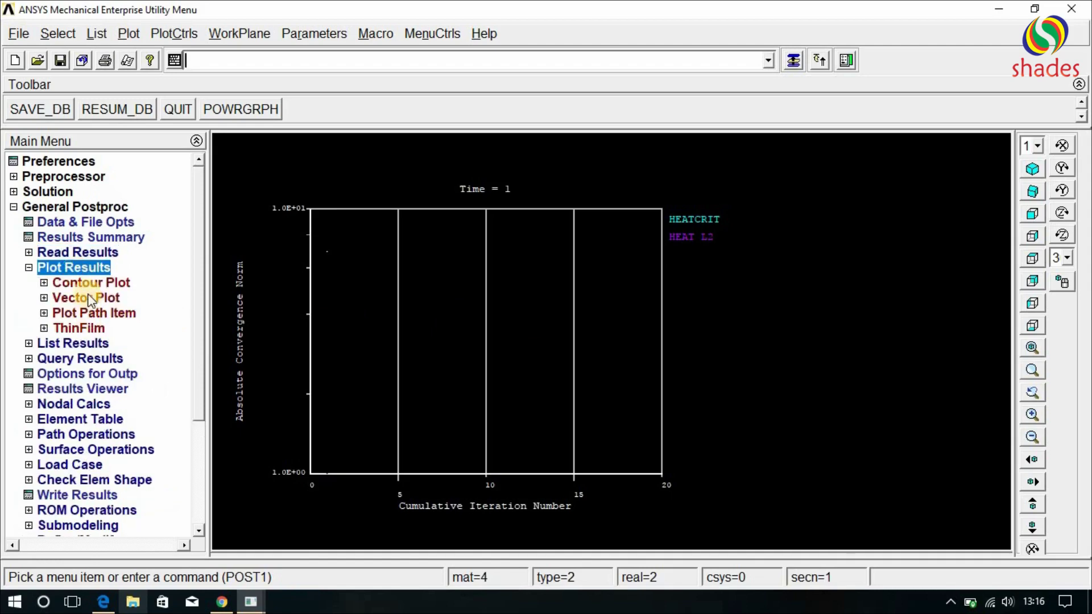
{"action": "left_click", "coordinate": [50, 267]}
{"action": "left_click", "coordinate": [80, 283]}
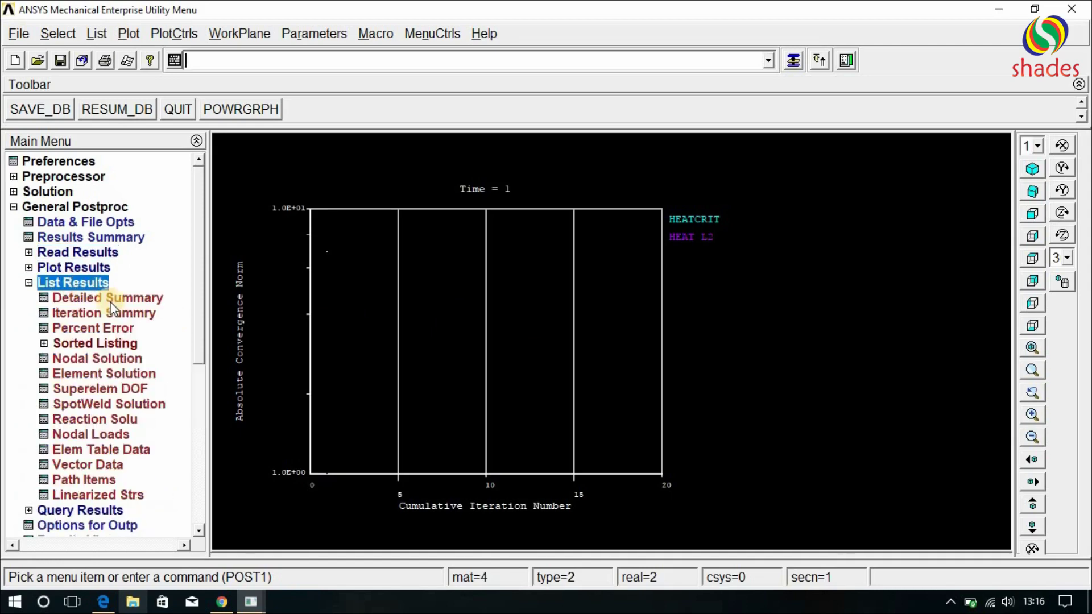
{"action": "left_click", "coordinate": [104, 360]}
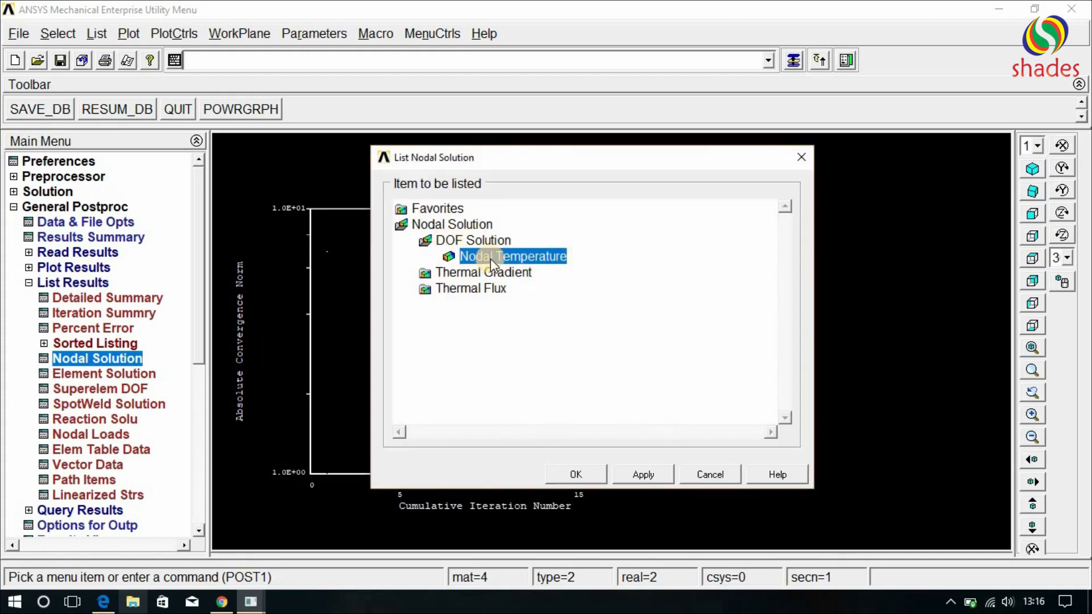
{"action": "left_click", "coordinate": [567, 472]}
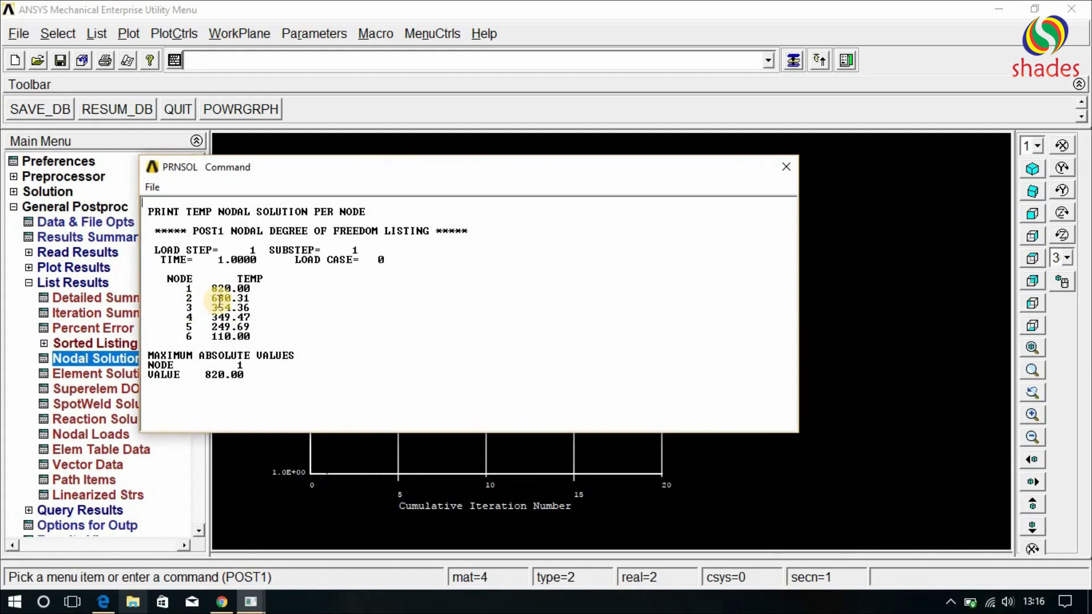
{"action": "left_click_drag", "start_coordinate": [278, 178], "coordinate": [469, 114]}
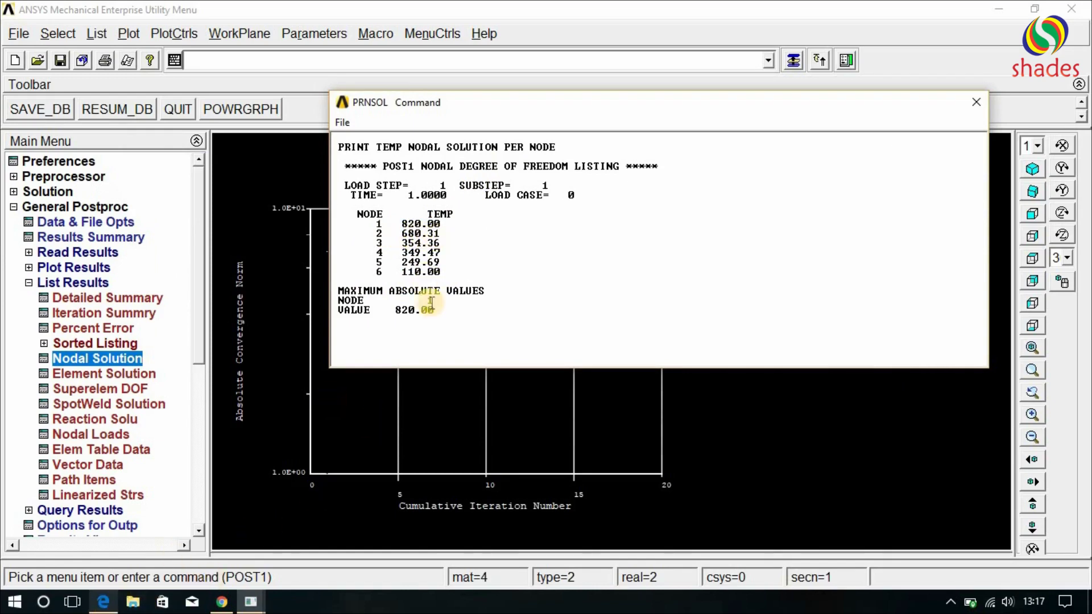
- Switch to the hand calculation in furnace wall.pdf and place the nodal temperature listing beside it for comparison
{"action": "left_click", "coordinate": [96, 606]}
{"action": "scroll", "coordinate": [265, 236], "scroll_direction": "down", "scroll_amount": 4}
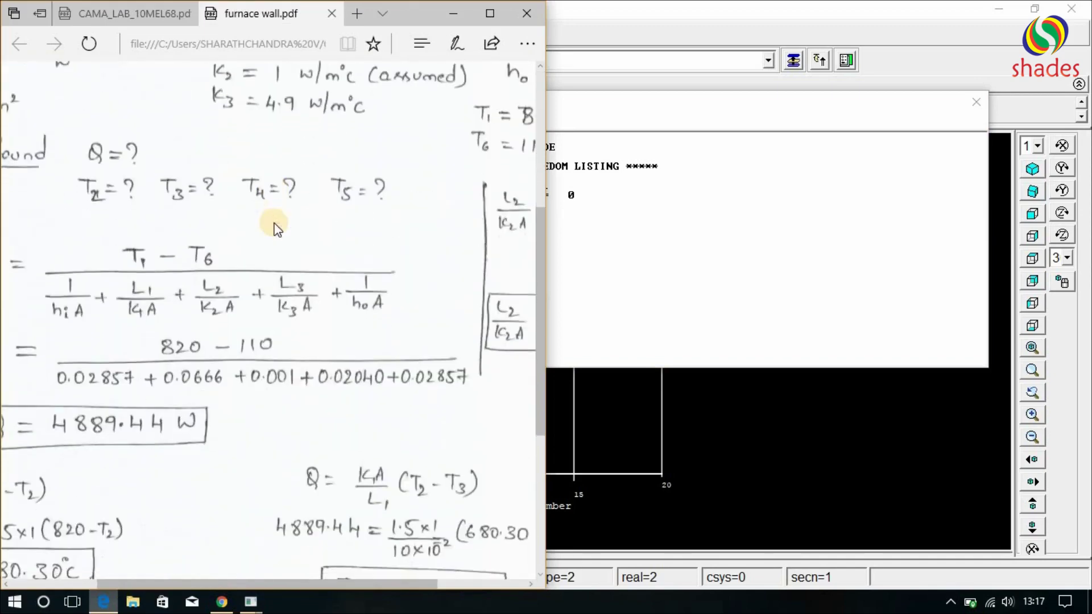
{"action": "scroll", "coordinate": [267, 230], "scroll_direction": "down", "scroll_amount": 6}
{"action": "scroll", "coordinate": [263, 560], "scroll_direction": "up", "scroll_amount": 3}
{"action": "left_click_drag", "start_coordinate": [250, 583], "coordinate": [195, 586]}
{"action": "left_click_drag", "start_coordinate": [607, 104], "coordinate": [710, 98]}
{"action": "left_click", "coordinate": [103, 602]}
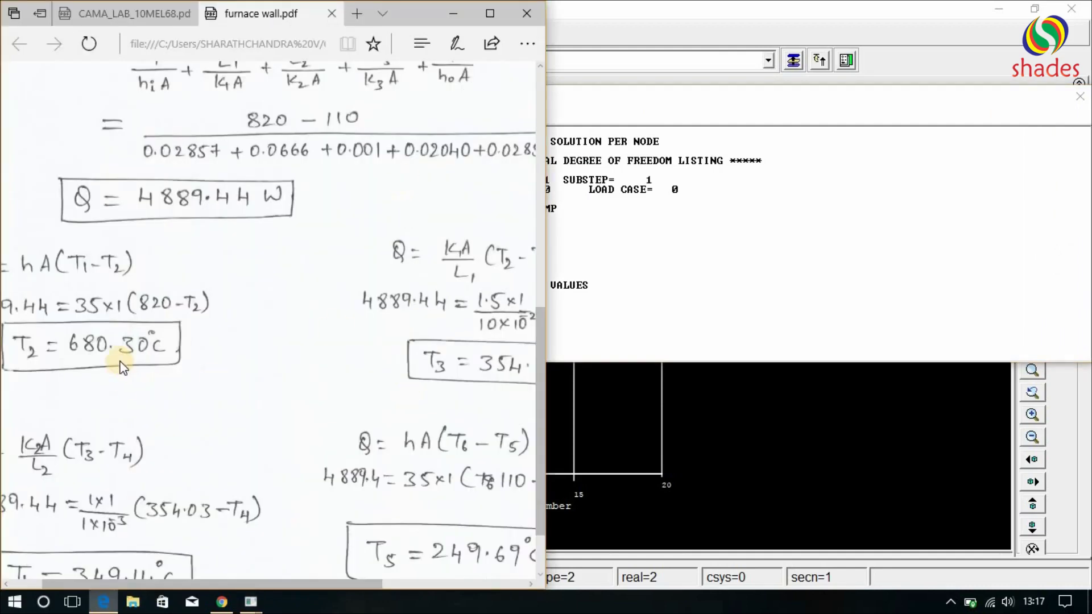
{"action": "left_click", "coordinate": [671, 108]}
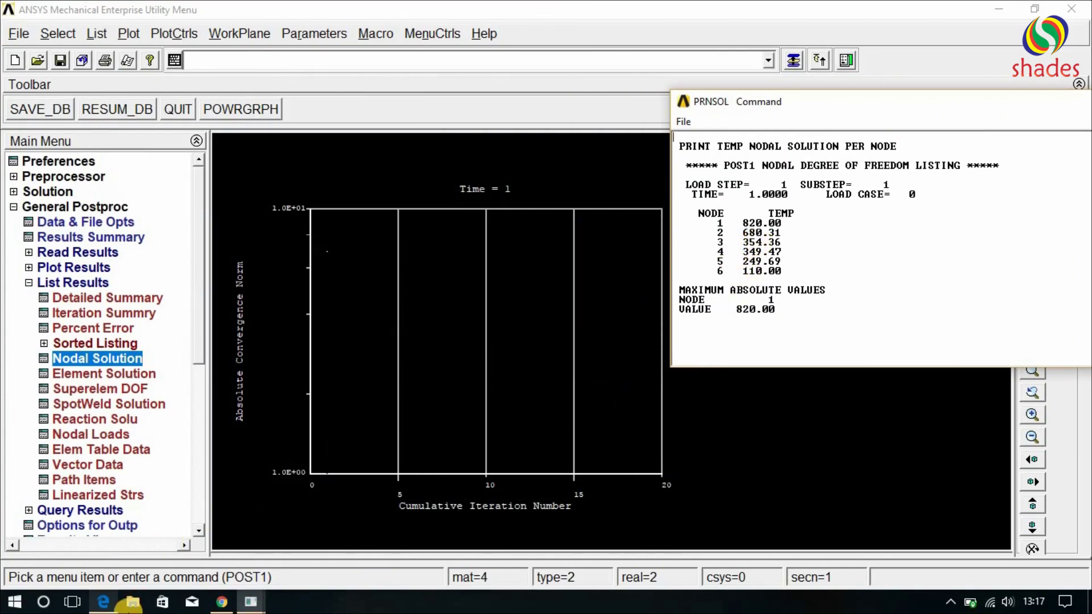
{"action": "left_click", "coordinate": [103, 601]}
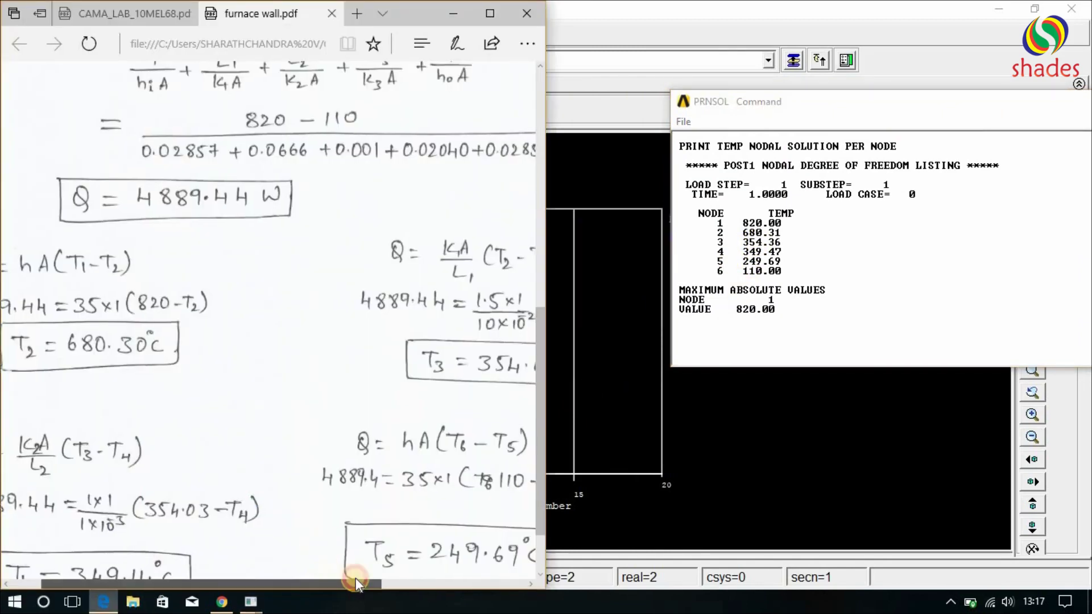
- Compare the hand-calculated temperatures T2 to T5 with the listed nodal temperatures and close the listing
{"action": "left_click_drag", "start_coordinate": [356, 579], "coordinate": [405, 579]}
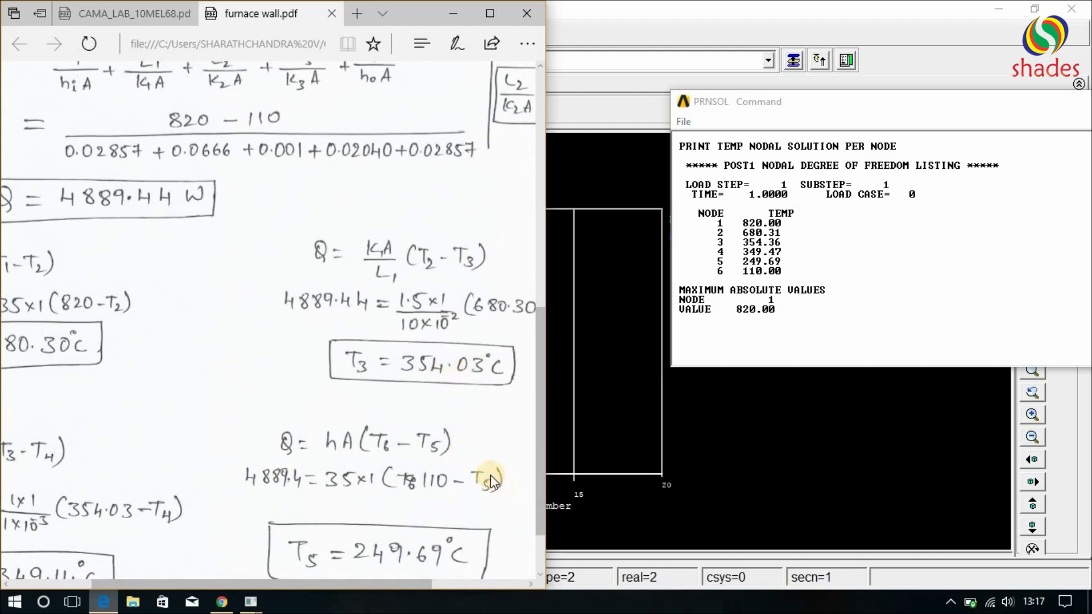
{"action": "scroll", "coordinate": [491, 476], "scroll_direction": "down", "scroll_amount": 3}
{"action": "left_click_drag", "start_coordinate": [374, 586], "coordinate": [326, 585]}
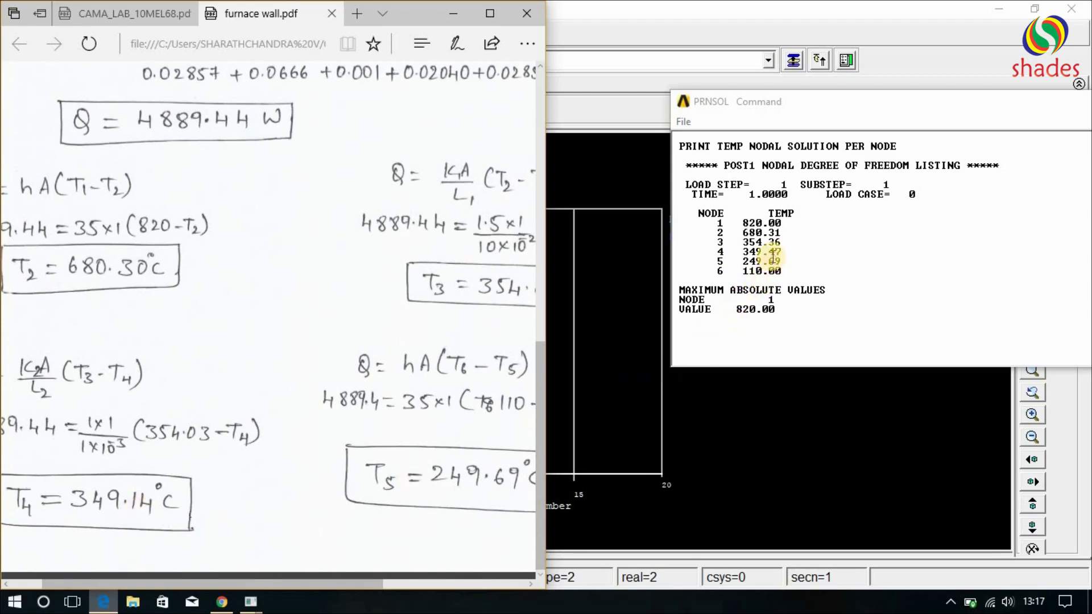
{"action": "left_click_drag", "start_coordinate": [356, 585], "coordinate": [397, 583]}
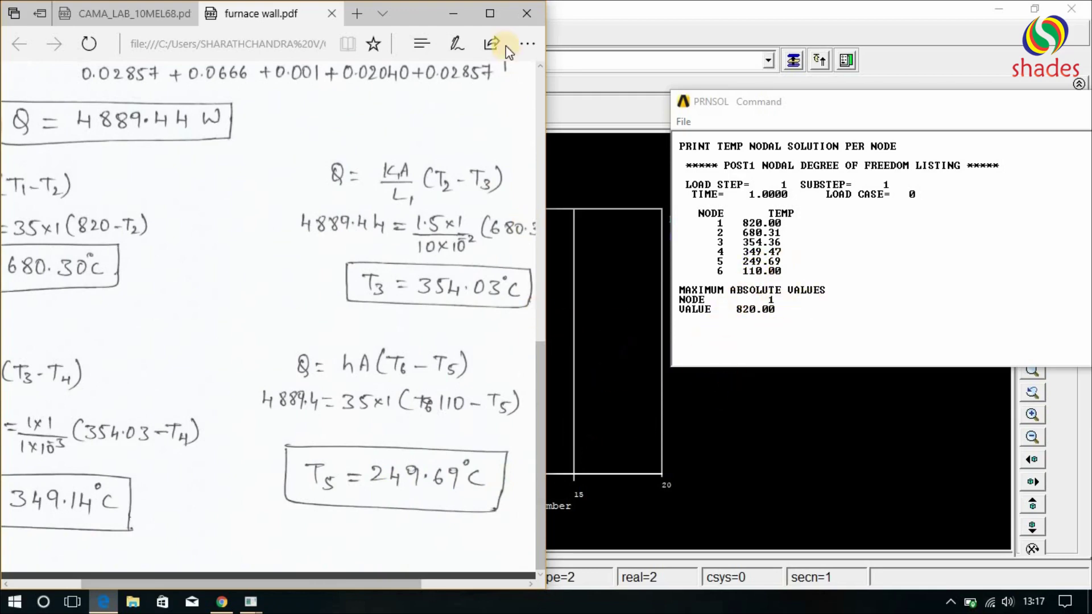
{"action": "scroll", "coordinate": [438, 248], "scroll_direction": "up", "scroll_amount": 5}
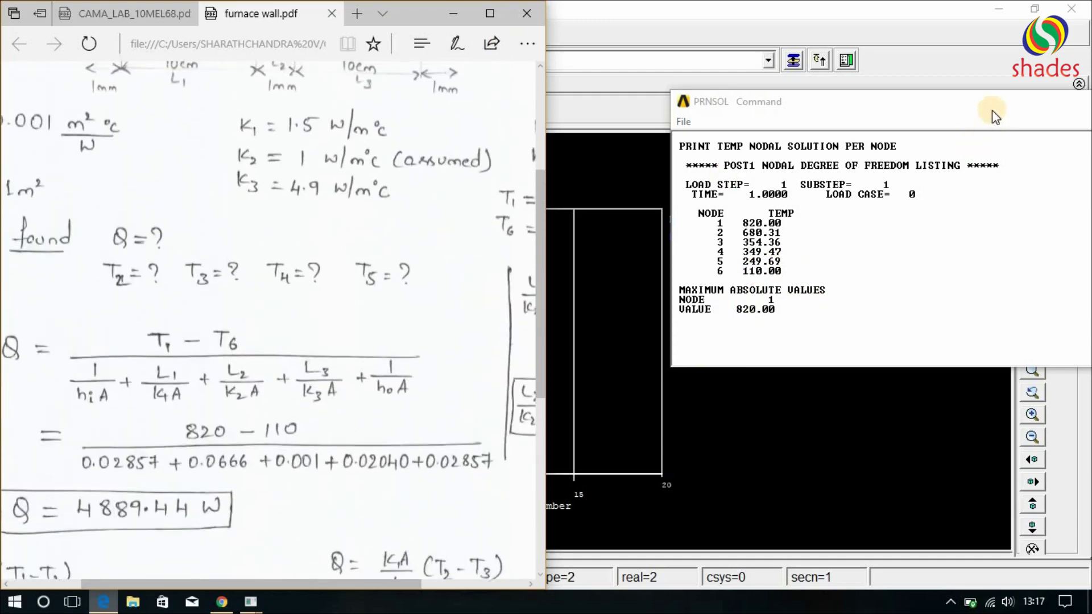
{"action": "left_click_drag", "start_coordinate": [992, 110], "coordinate": [666, 185]}
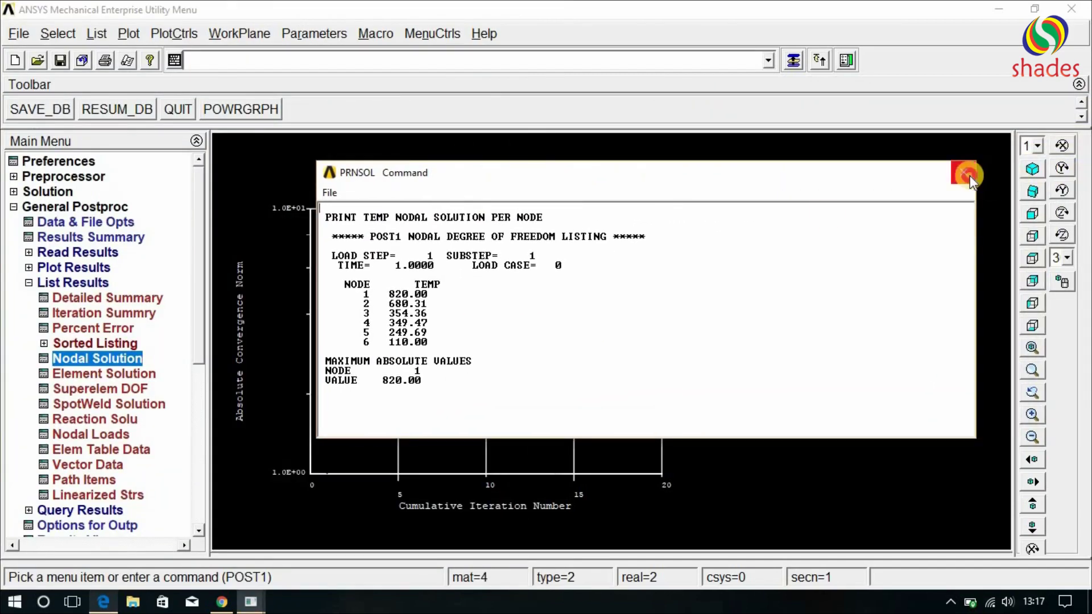
{"action": "left_click", "coordinate": [1023, 171]}
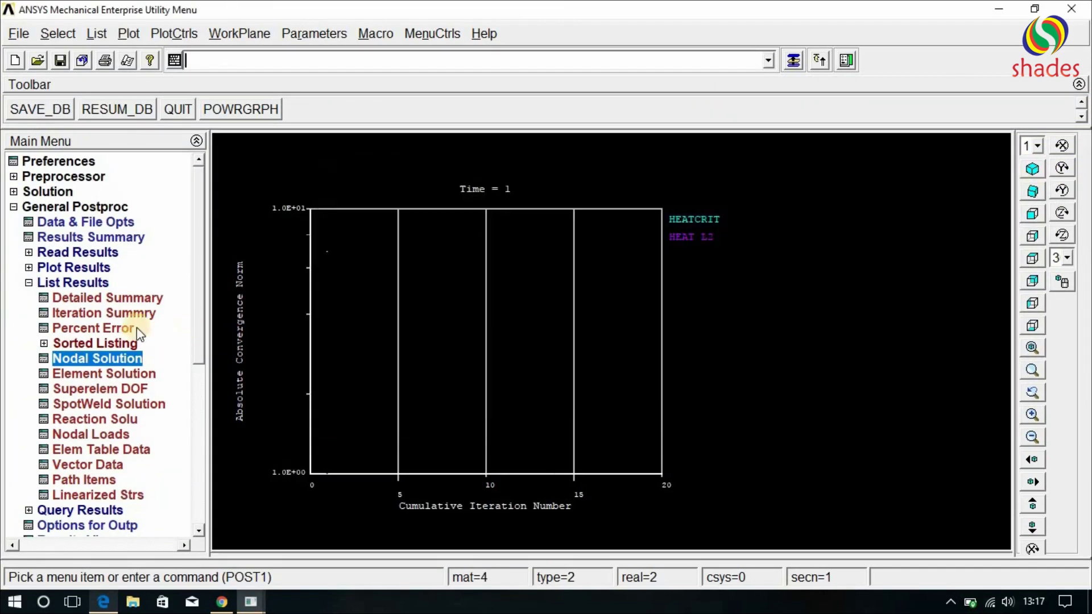
{"action": "left_click", "coordinate": [67, 286]}
{"action": "left_click", "coordinate": [67, 267]}
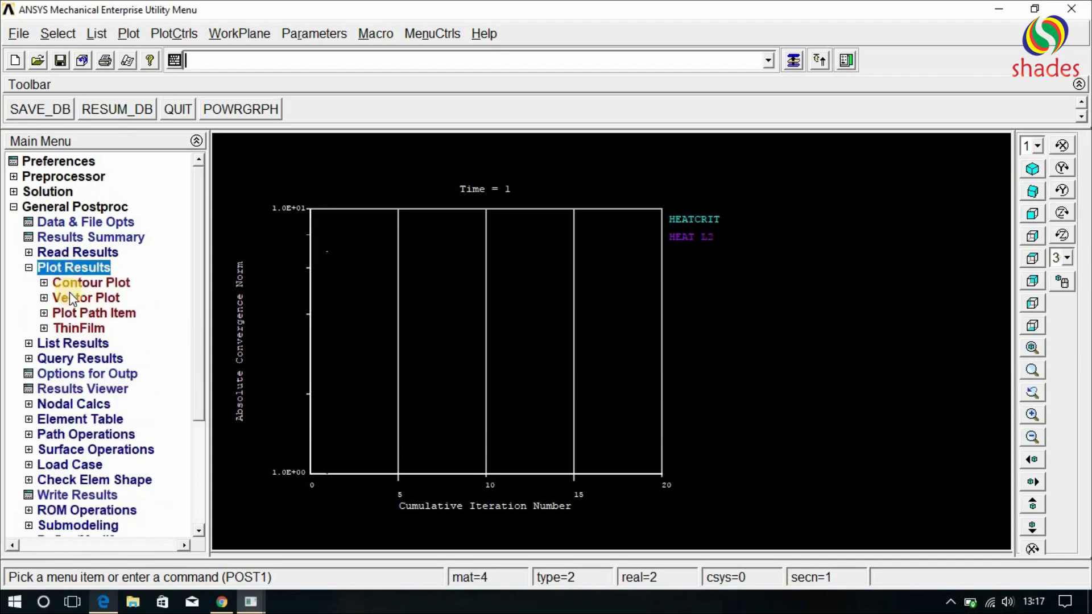
{"action": "left_click", "coordinate": [85, 283]}
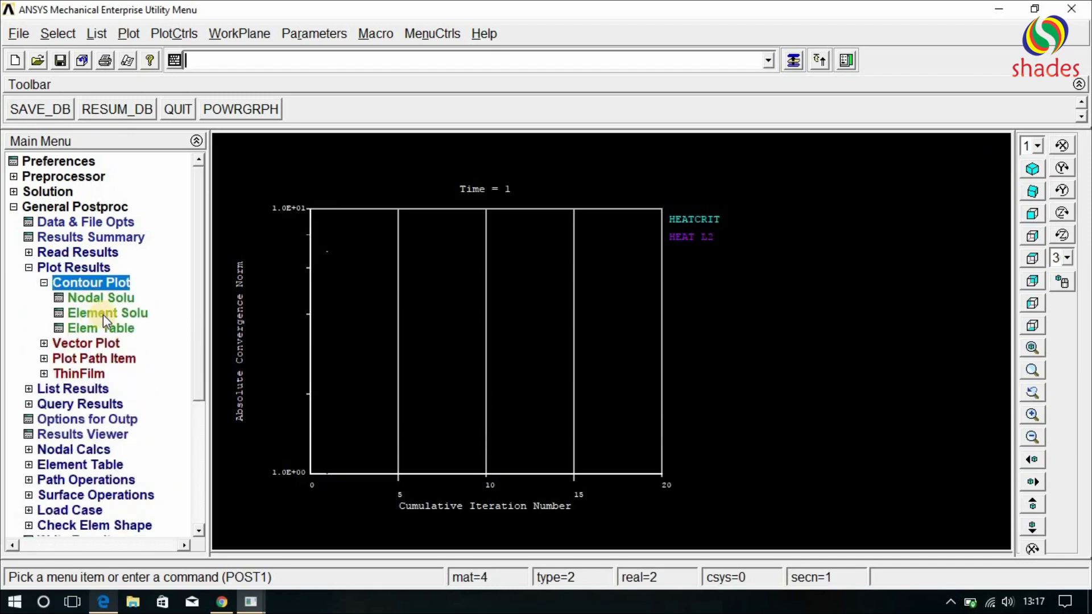
{"action": "left_click", "coordinate": [115, 298]}
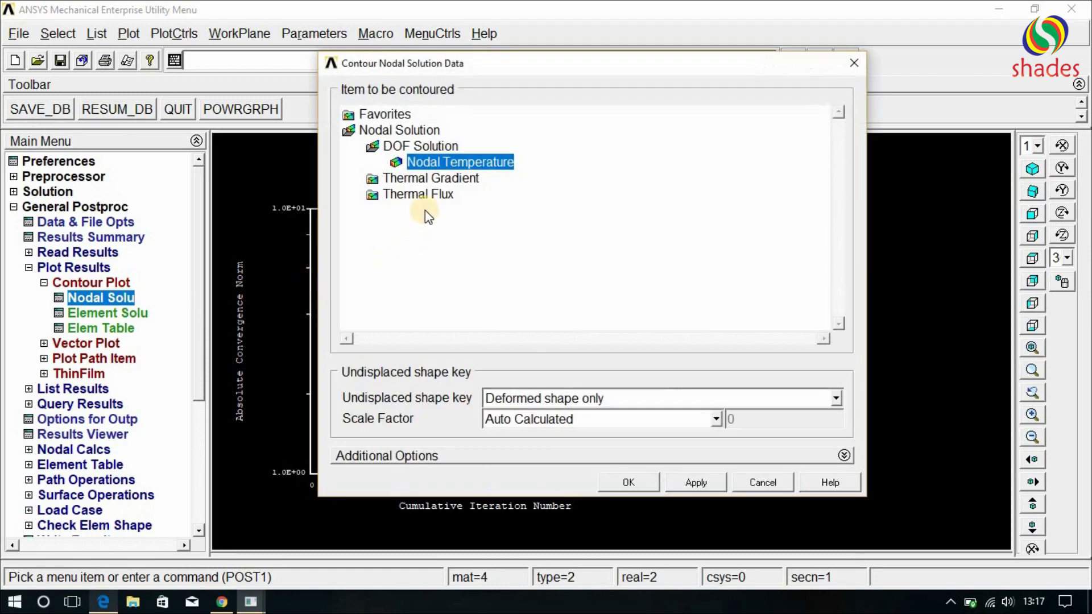
{"action": "left_click", "coordinate": [783, 489]}
{"action": "left_click", "coordinate": [77, 278]}
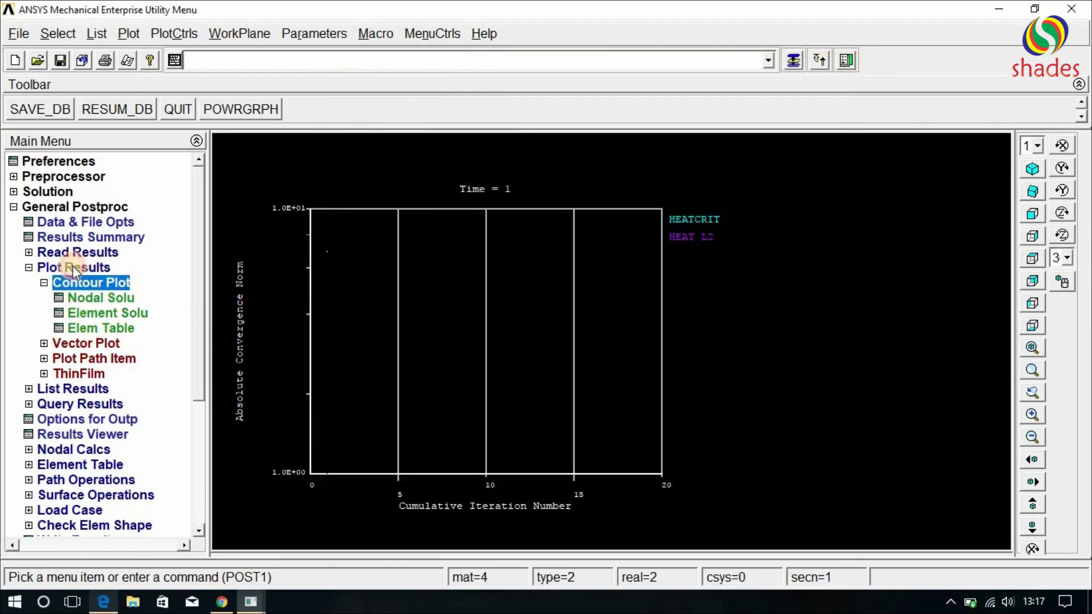
{"action": "left_click", "coordinate": [75, 270]}
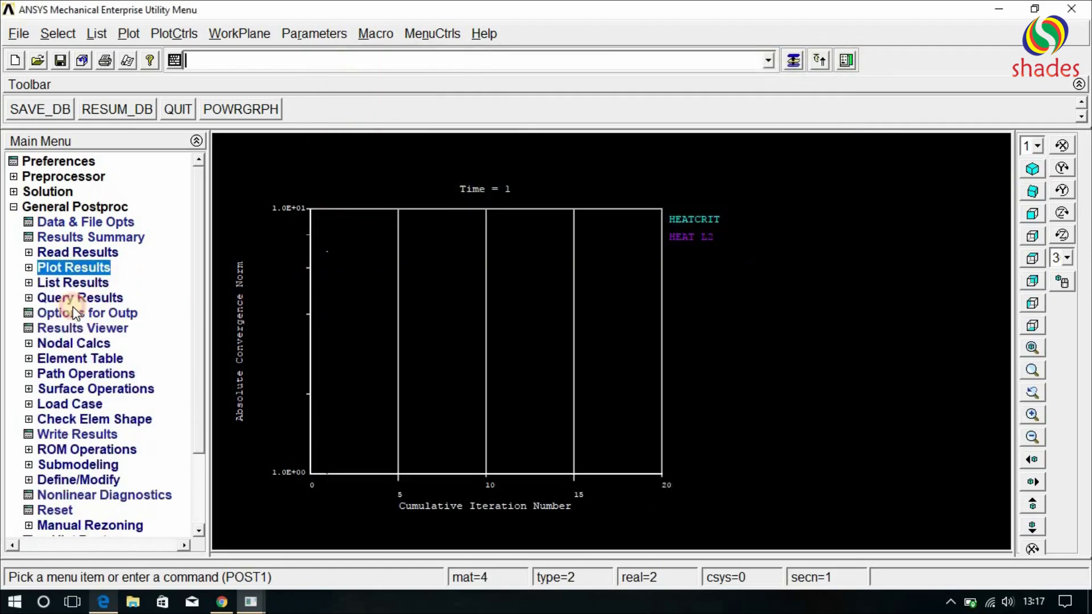
- Define an element table item labelled HTRANS by sequence number, using SMISC component 1
{"action": "left_click", "coordinate": [75, 360]}
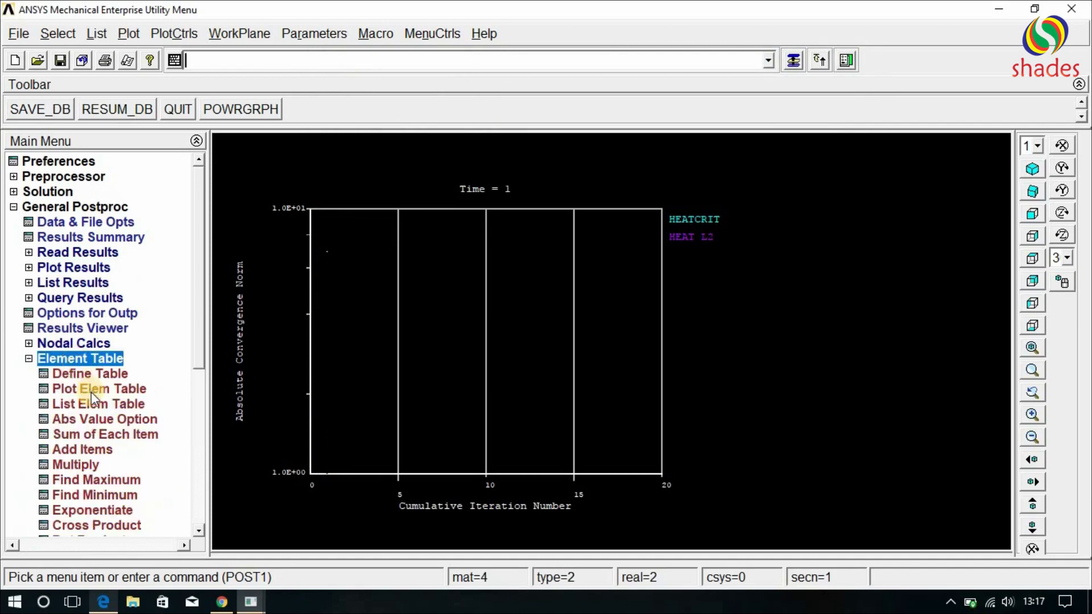
{"action": "left_click", "coordinate": [99, 375]}
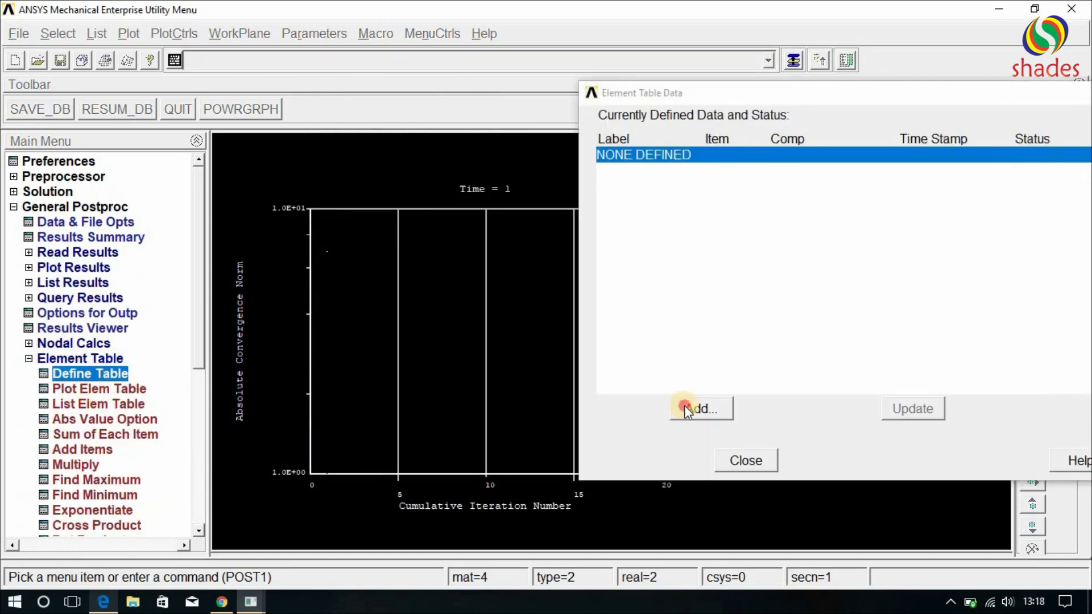
{"action": "left_click", "coordinate": [699, 406]}
{"action": "left_click", "coordinate": [564, 225]}
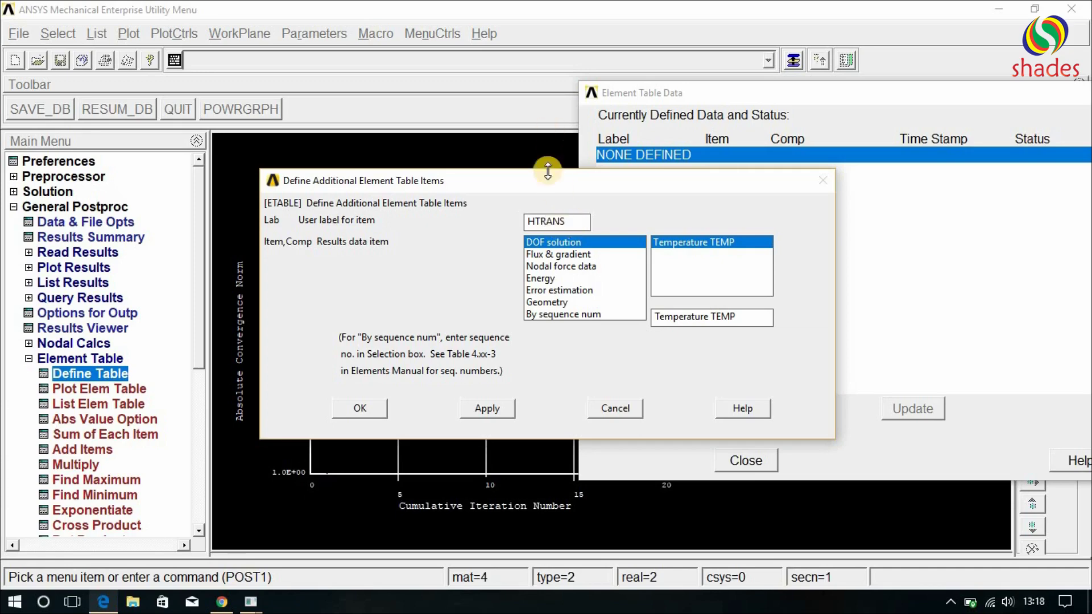
{"action": "left_click", "coordinate": [591, 314]}
{"action": "left_click", "coordinate": [706, 316]}
{"action": "type", "text": "1"}
{"action": "left_click", "coordinate": [488, 419]}
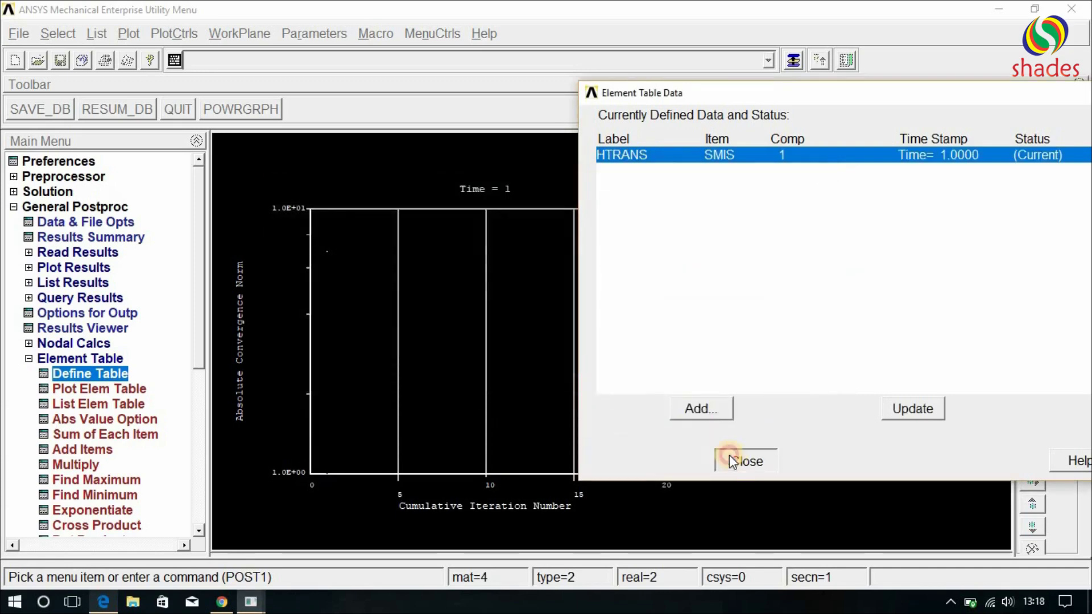
{"action": "left_click", "coordinate": [737, 458]}
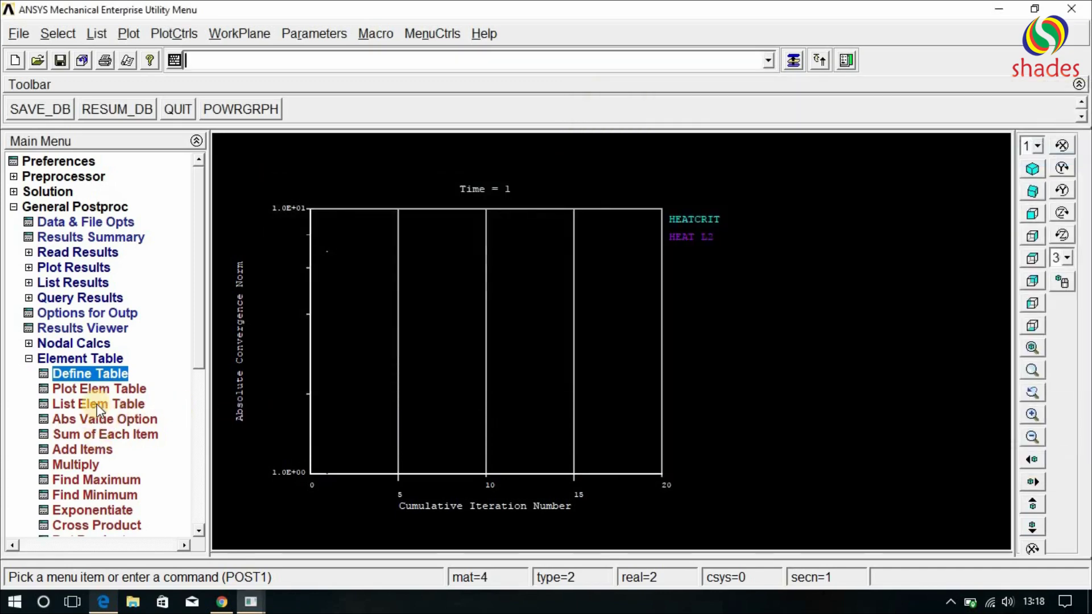
- List the HTRANS element table data for all elements
{"action": "left_click", "coordinate": [97, 404]}
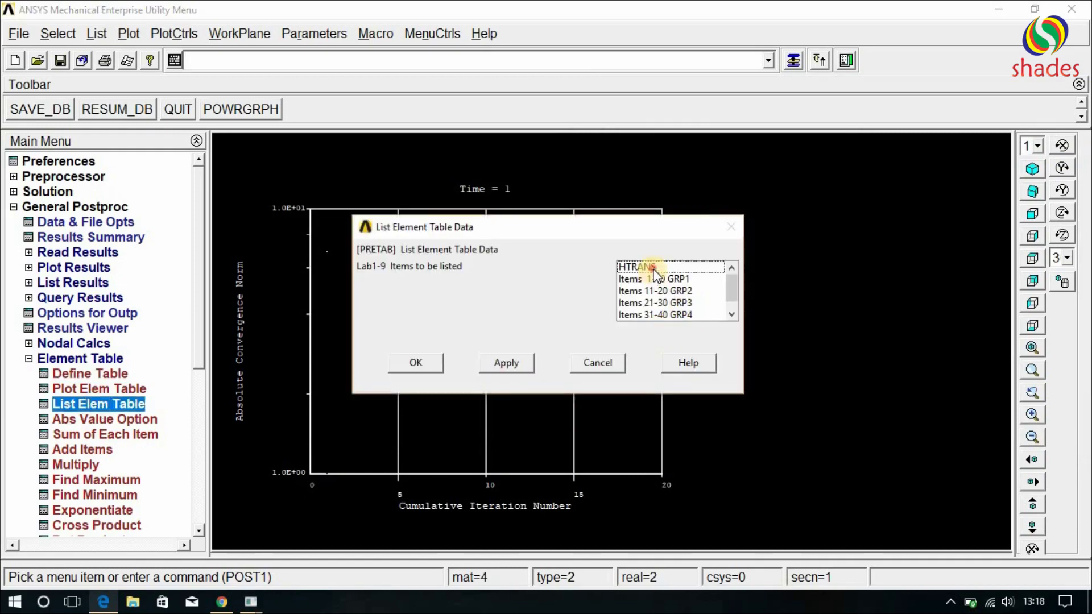
{"action": "left_click", "coordinate": [654, 268]}
{"action": "left_click", "coordinate": [418, 363]}
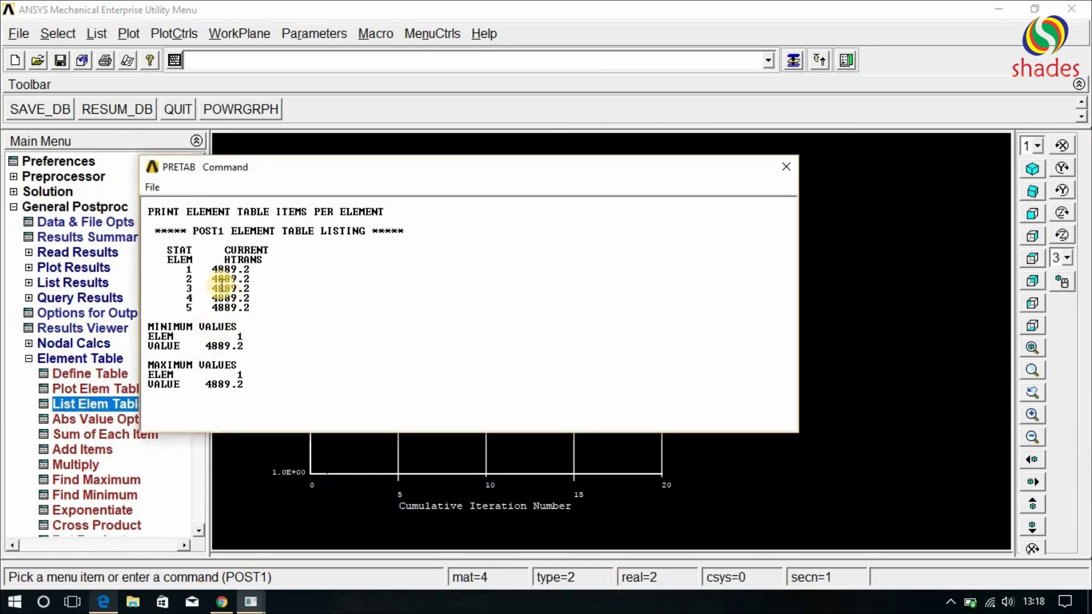
- Compare the HTRANS listing side by side with the hand-calculated heat transfer Q in furnace wall.pdf and close the listing
{"action": "left_click", "coordinate": [103, 602]}
{"action": "scroll", "coordinate": [216, 311], "scroll_direction": "down", "scroll_amount": 3}
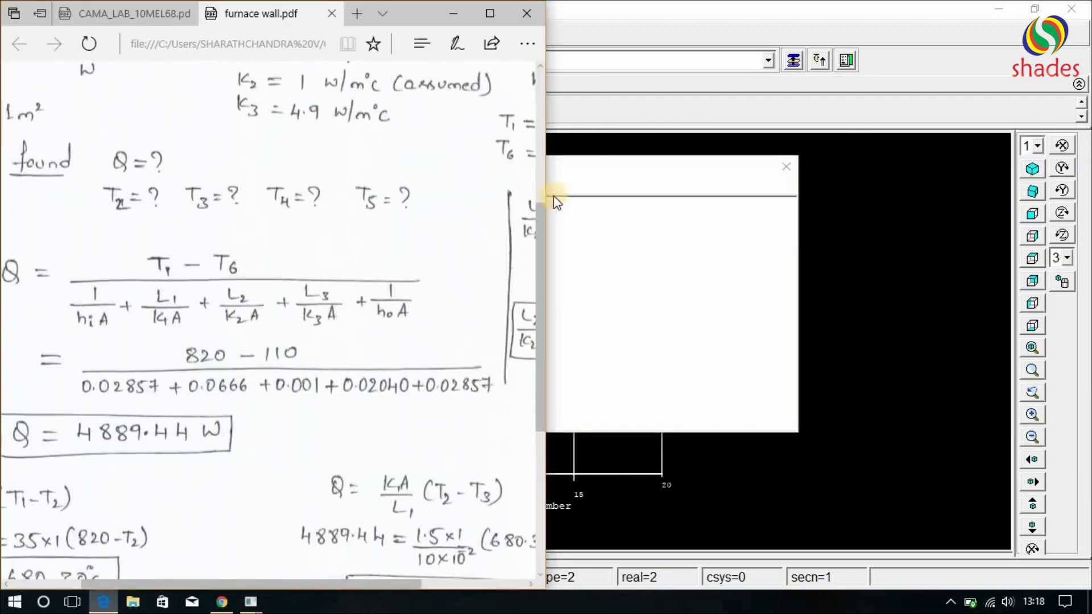
{"action": "left_click_drag", "start_coordinate": [644, 178], "coordinate": [1065, 175]}
{"action": "left_click", "coordinate": [103, 602]}
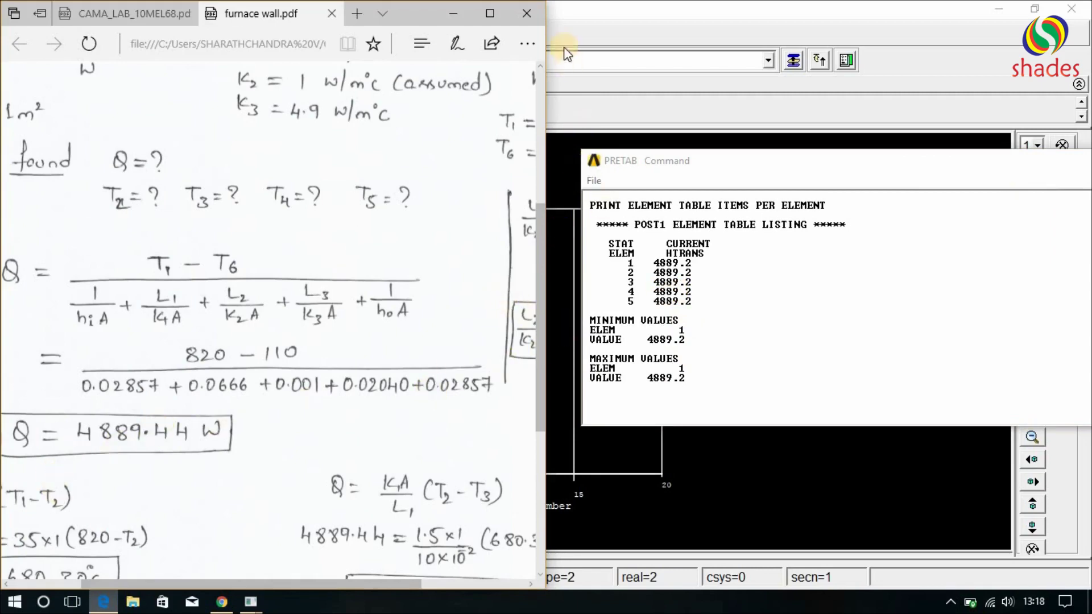
{"action": "left_click", "coordinate": [704, 191]}
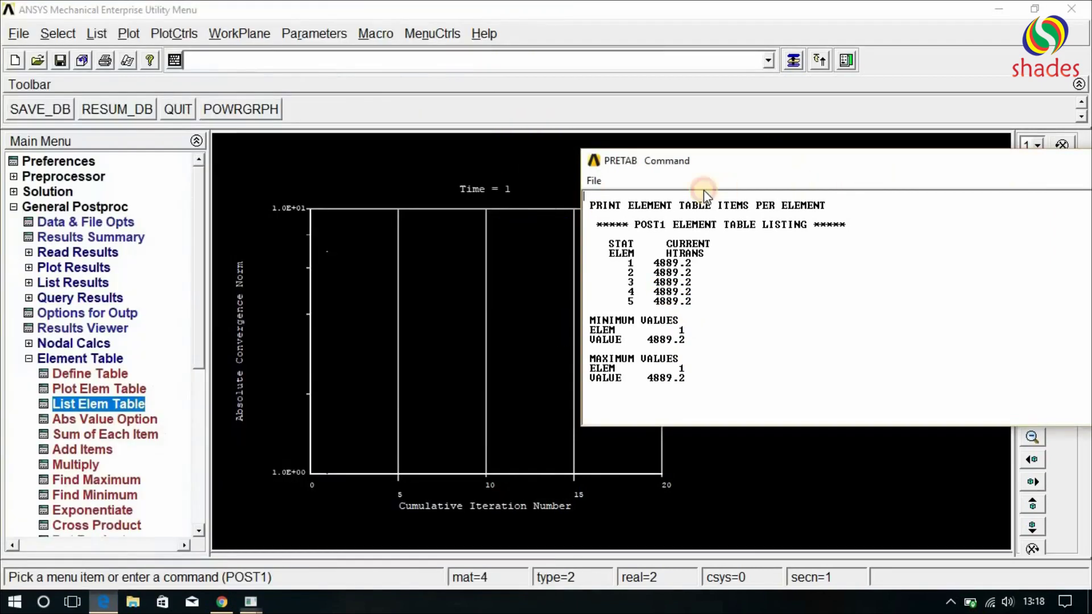
{"action": "left_click", "coordinate": [906, 189]}
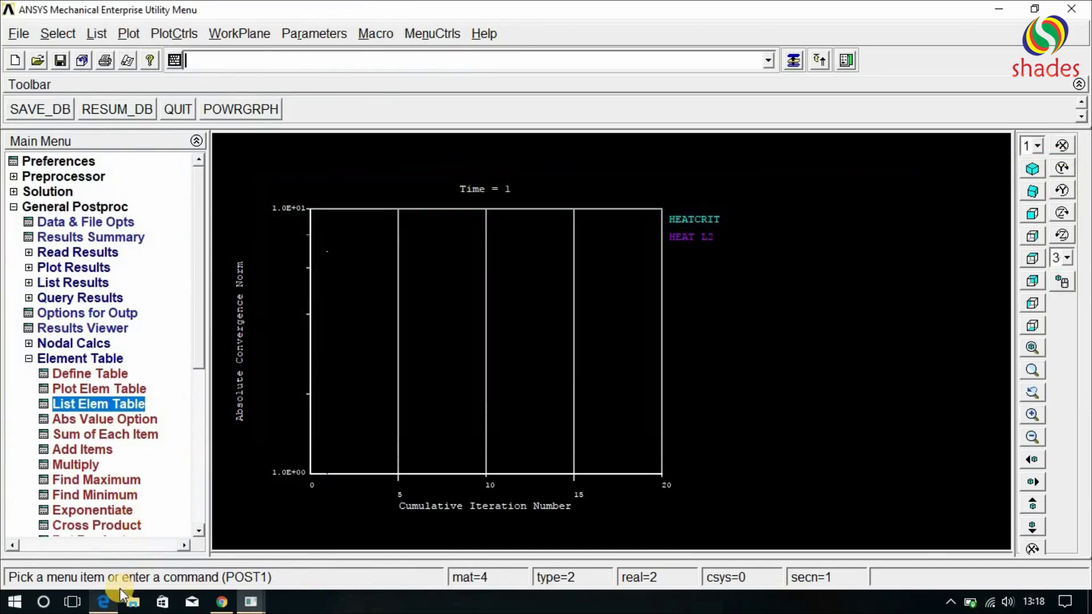